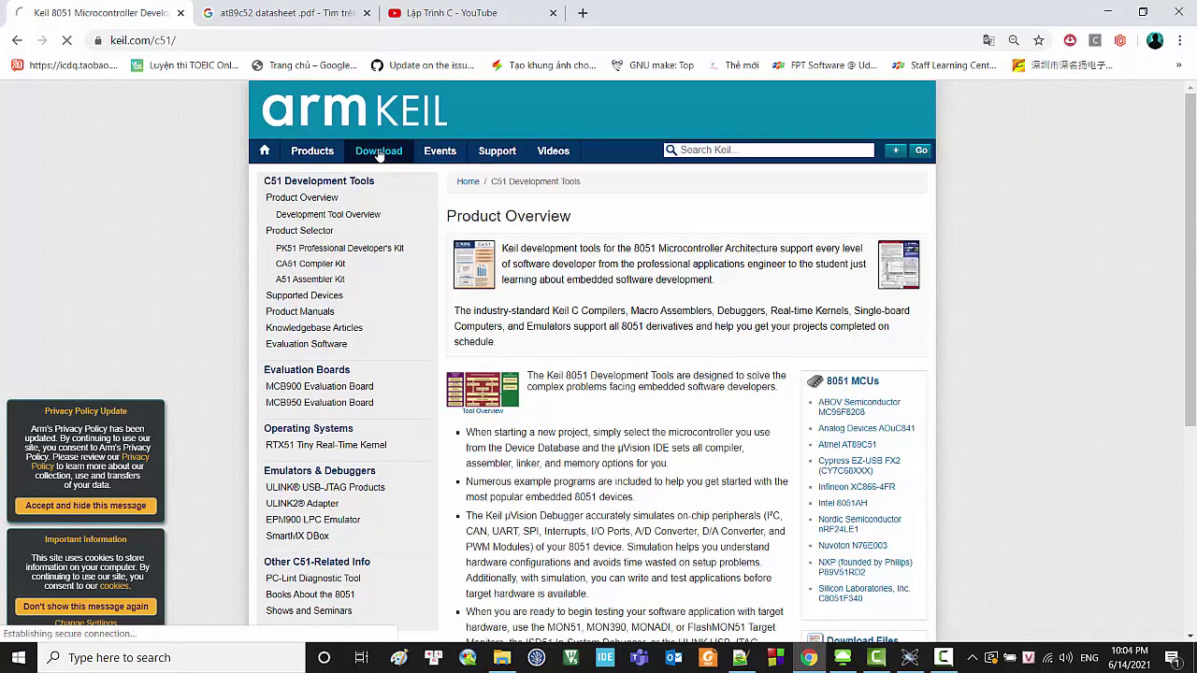
# Step: Open the C51 download form from Keil's product downloads and view its contact information fields
pyautogui.click(381, 152)
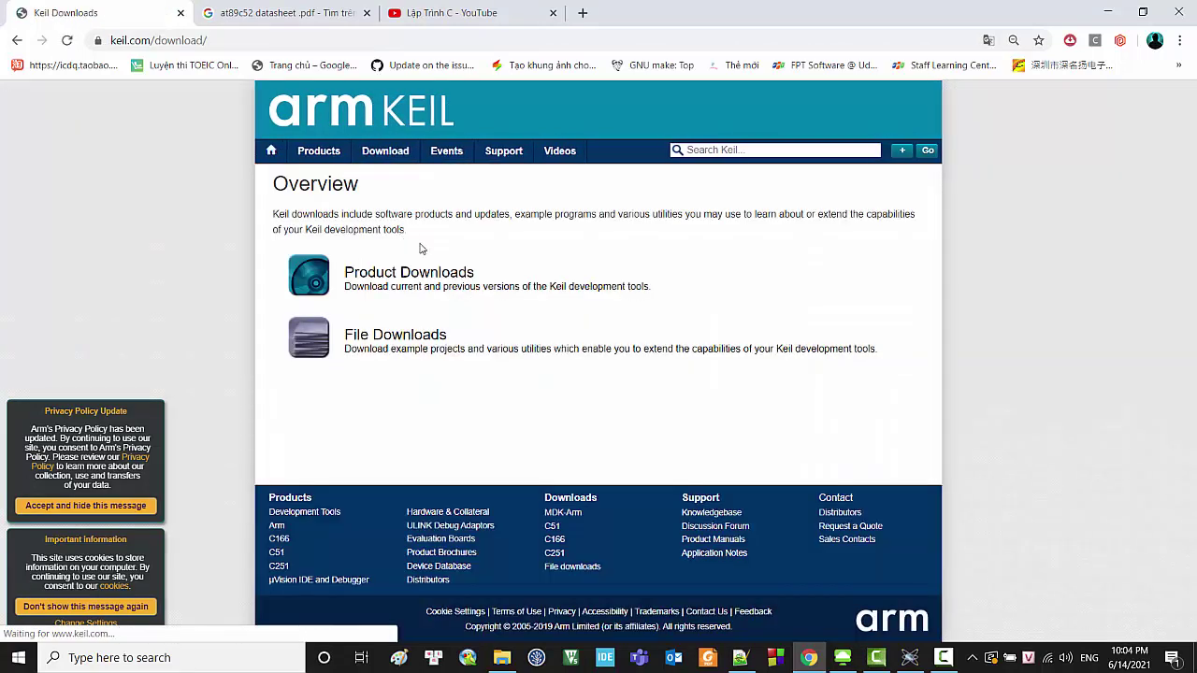
pyautogui.click(380, 277)
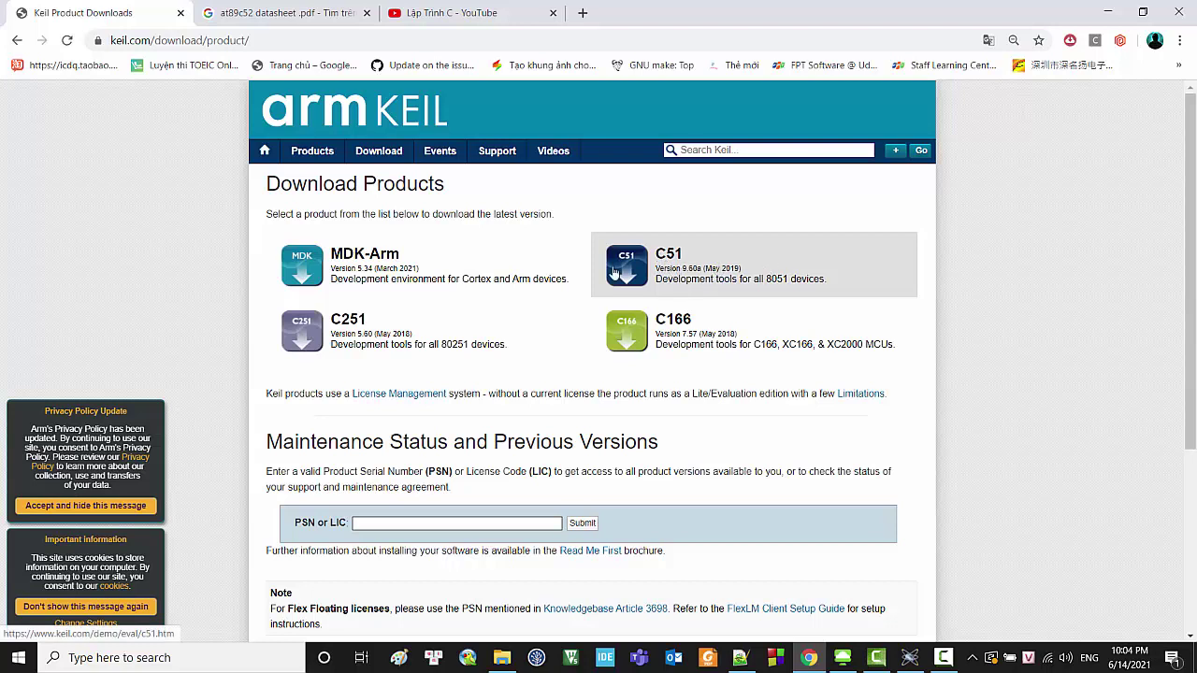
pyautogui.click(731, 277)
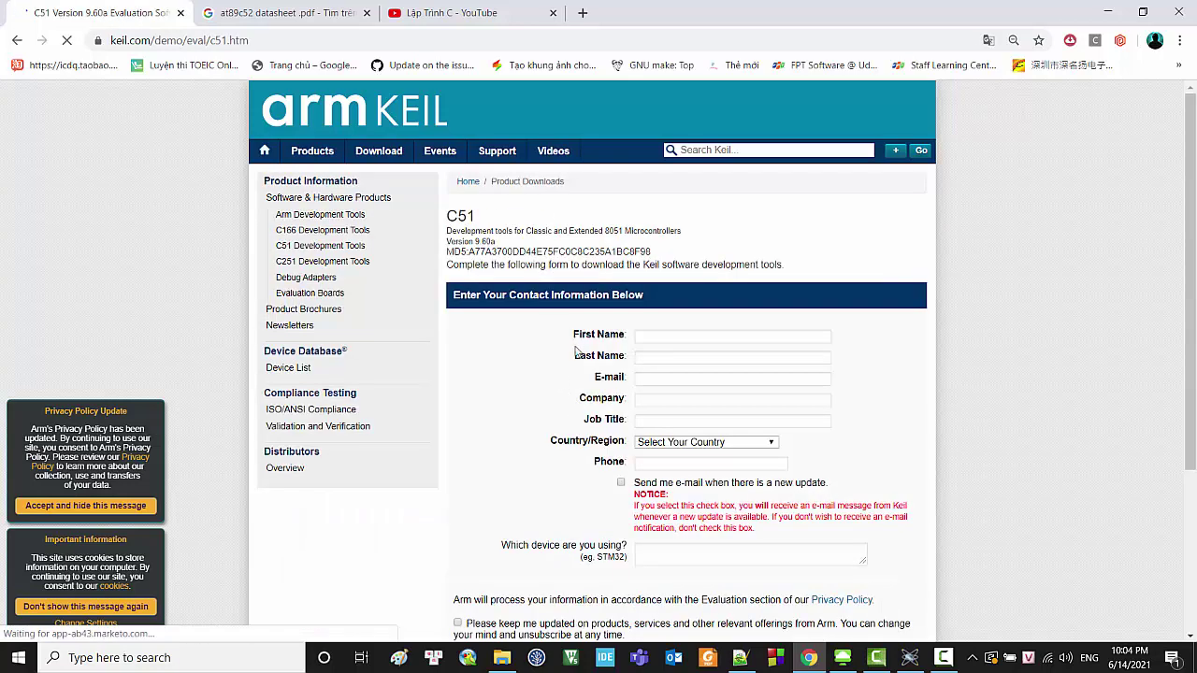
pyautogui.scroll(-2, 599, 318)
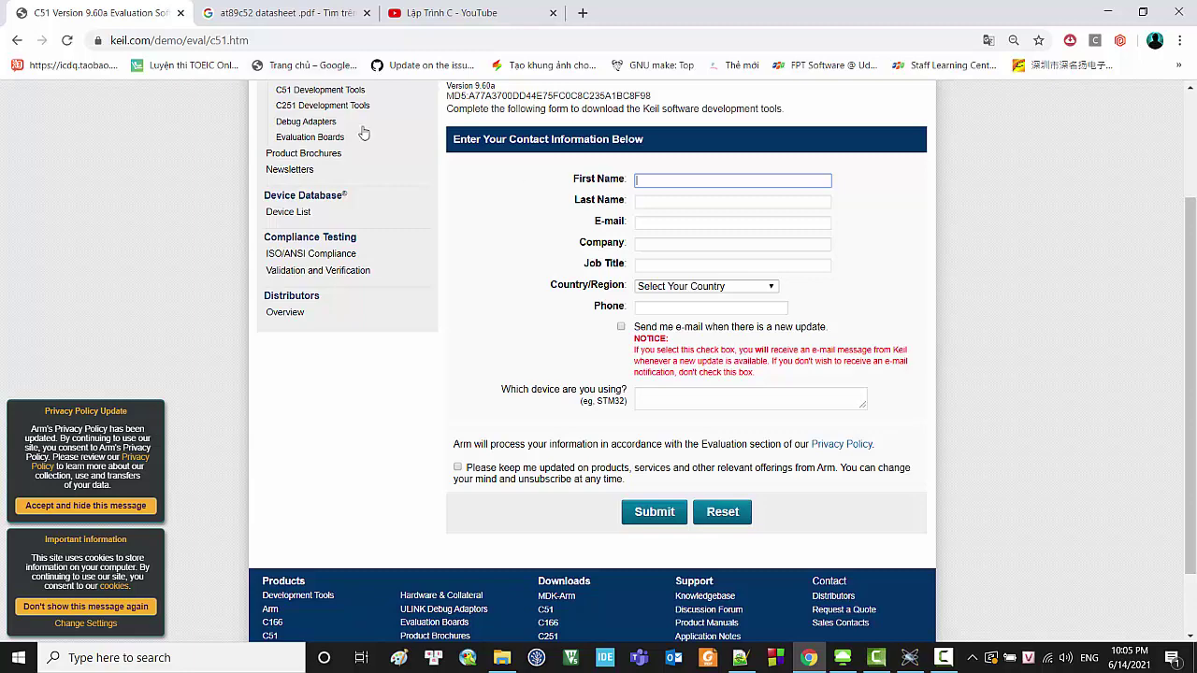
# Step: Show the desktop and locate the Keil uVision5 shortcut
pyautogui.click(1194, 669)
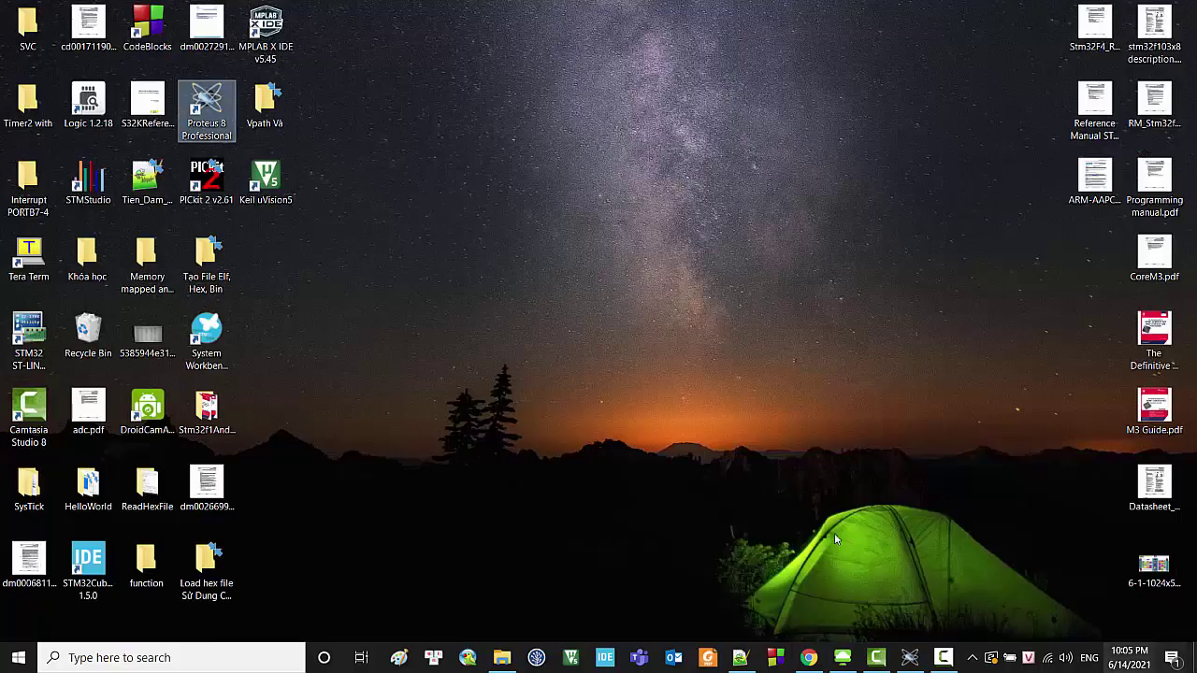
pyautogui.click(496, 264)
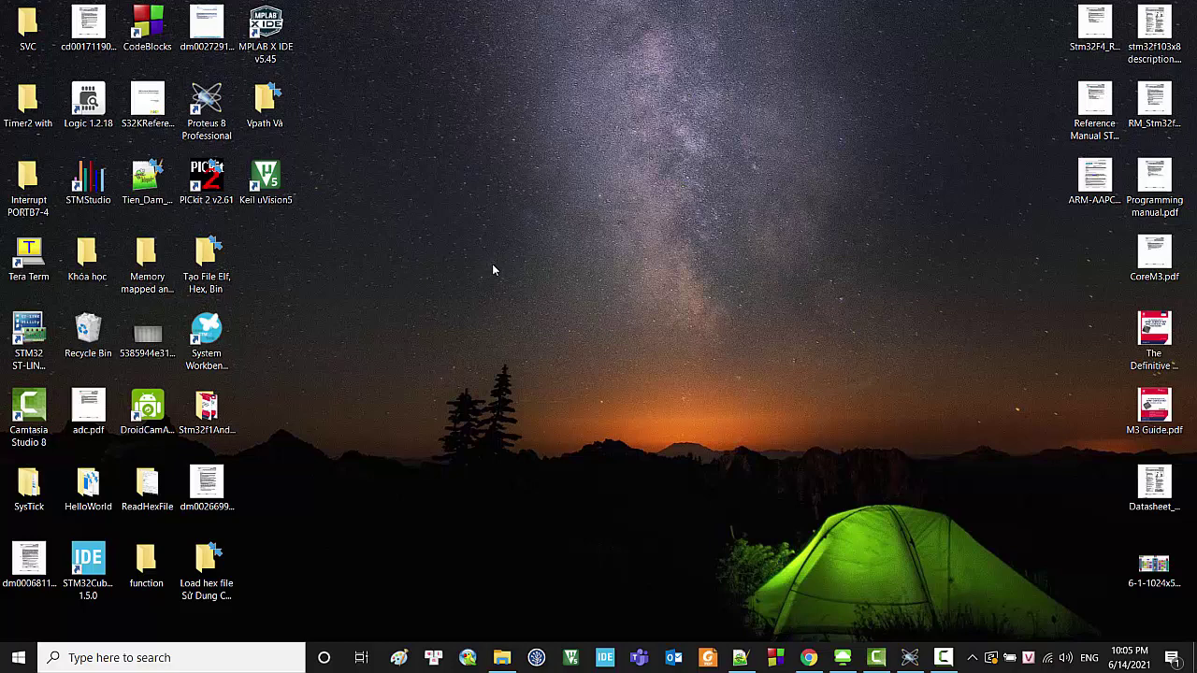
pyautogui.click(266, 182)
pyautogui.moveTo(374, 354); pyautogui.dragTo(265, 174)
pyautogui.click(406, 240)
pyautogui.click(808, 657)
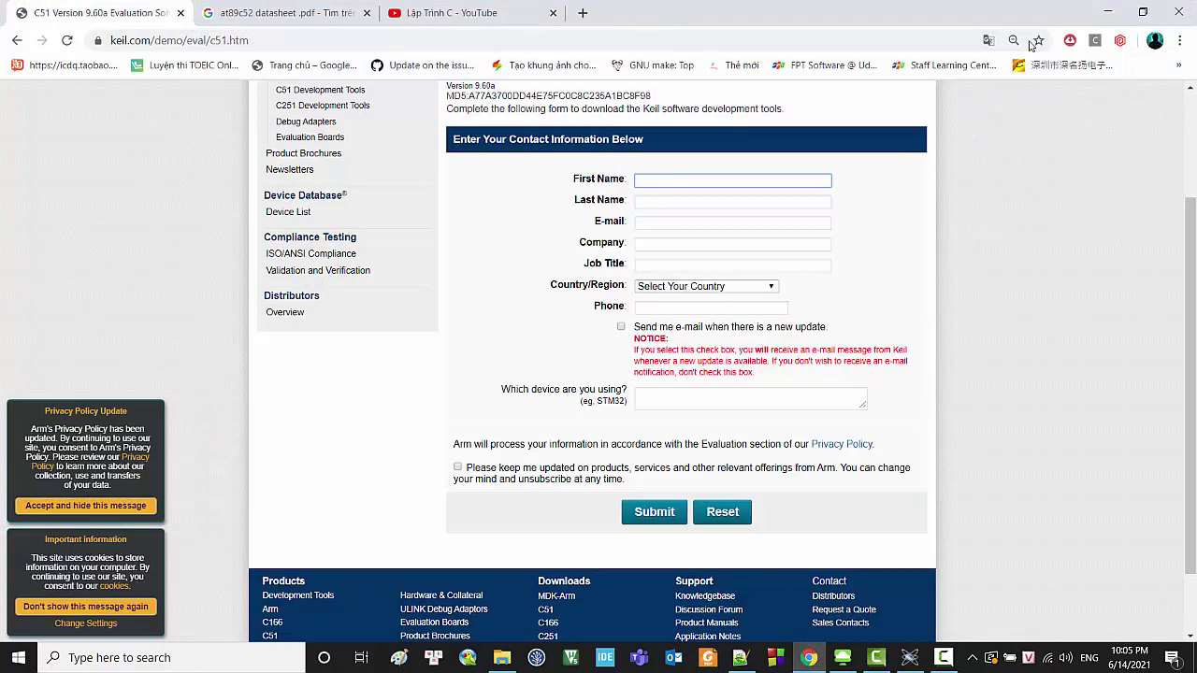
pyautogui.click(1109, 12)
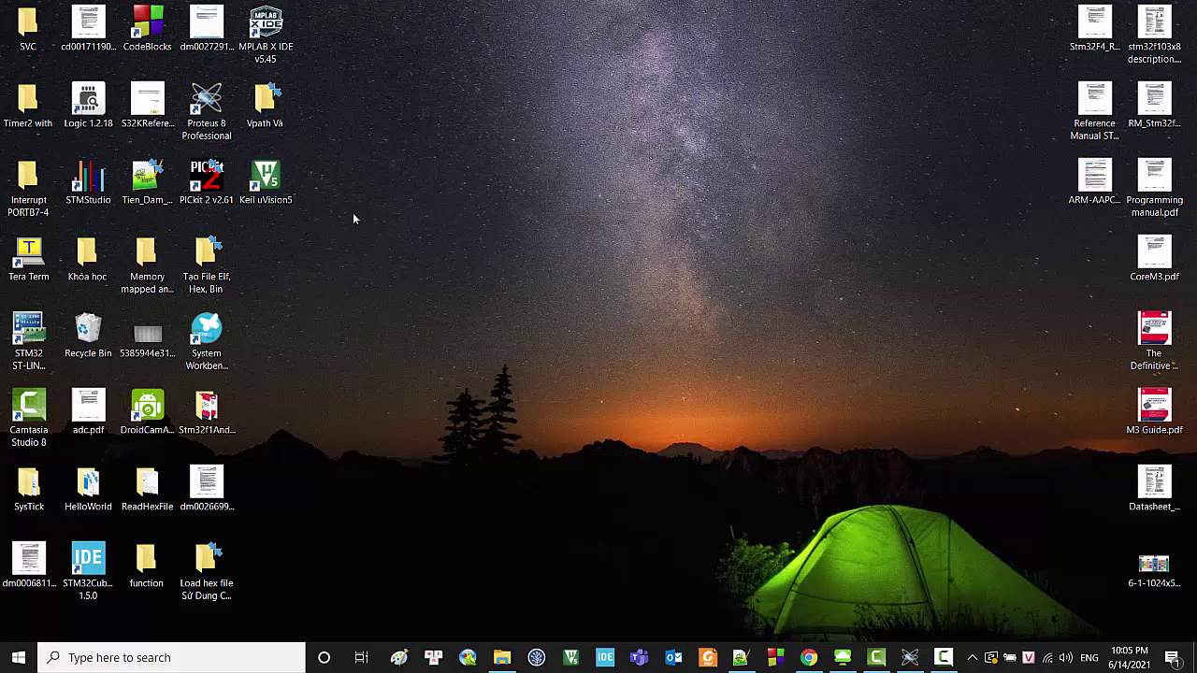
pyautogui.click(135, 34)
pyautogui.click(259, 170)
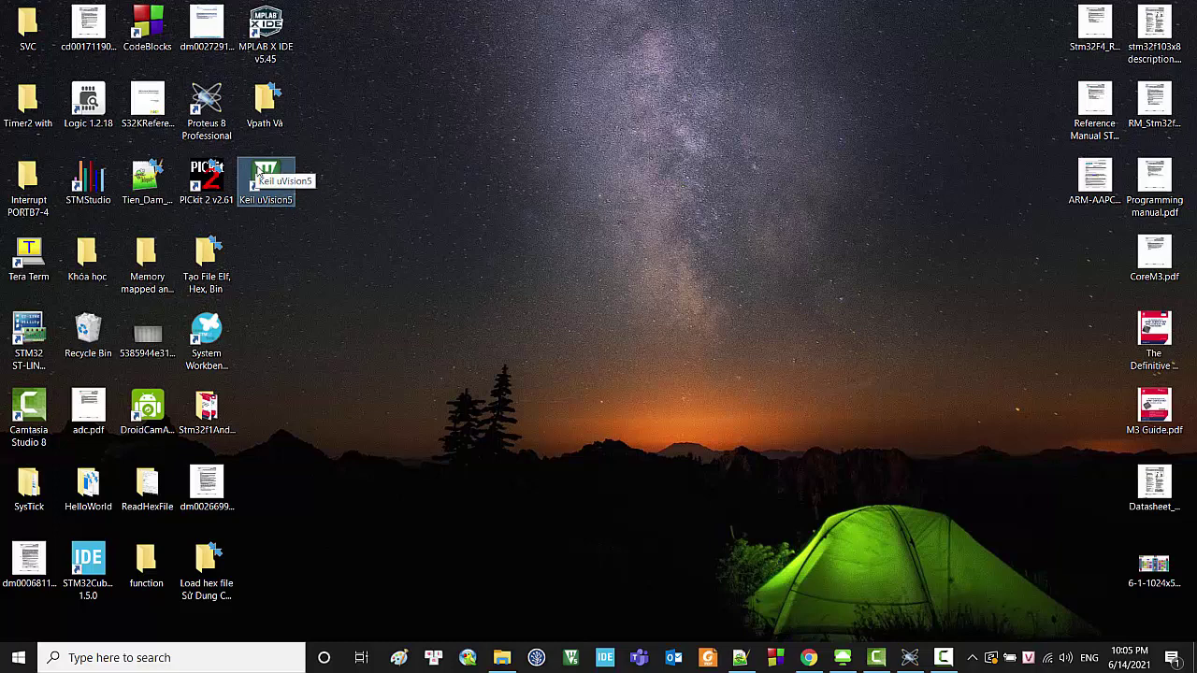
pyautogui.click(389, 185)
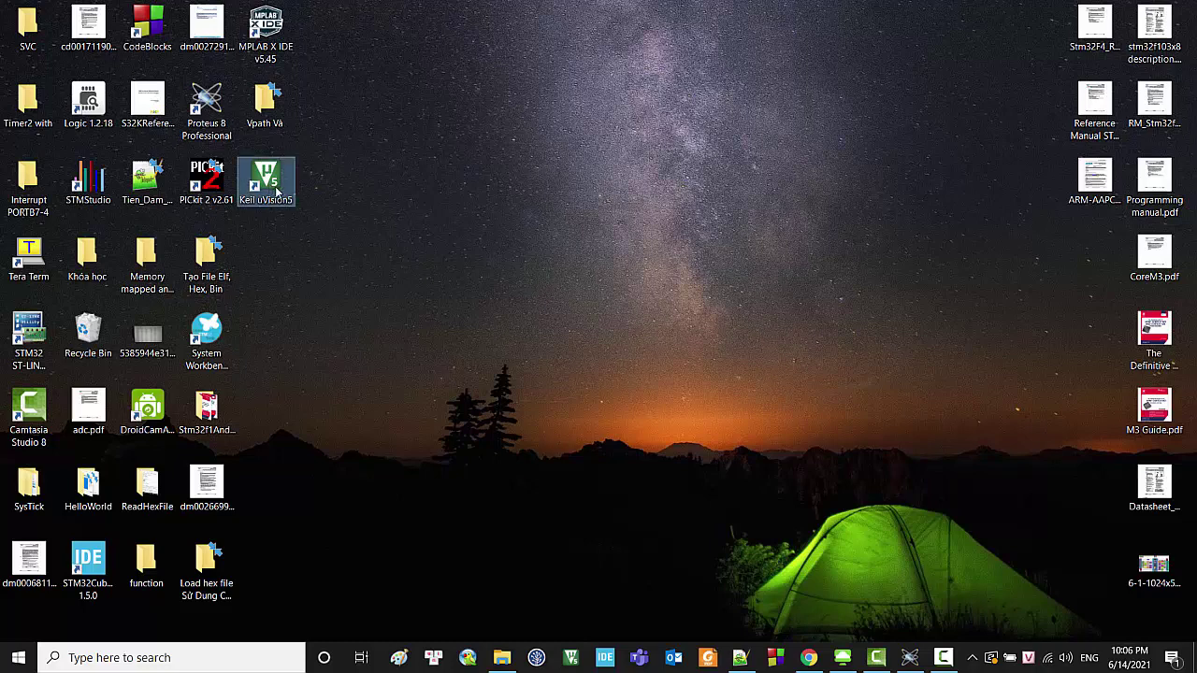
pyautogui.moveTo(349, 192); pyautogui.dragTo(267, 177)
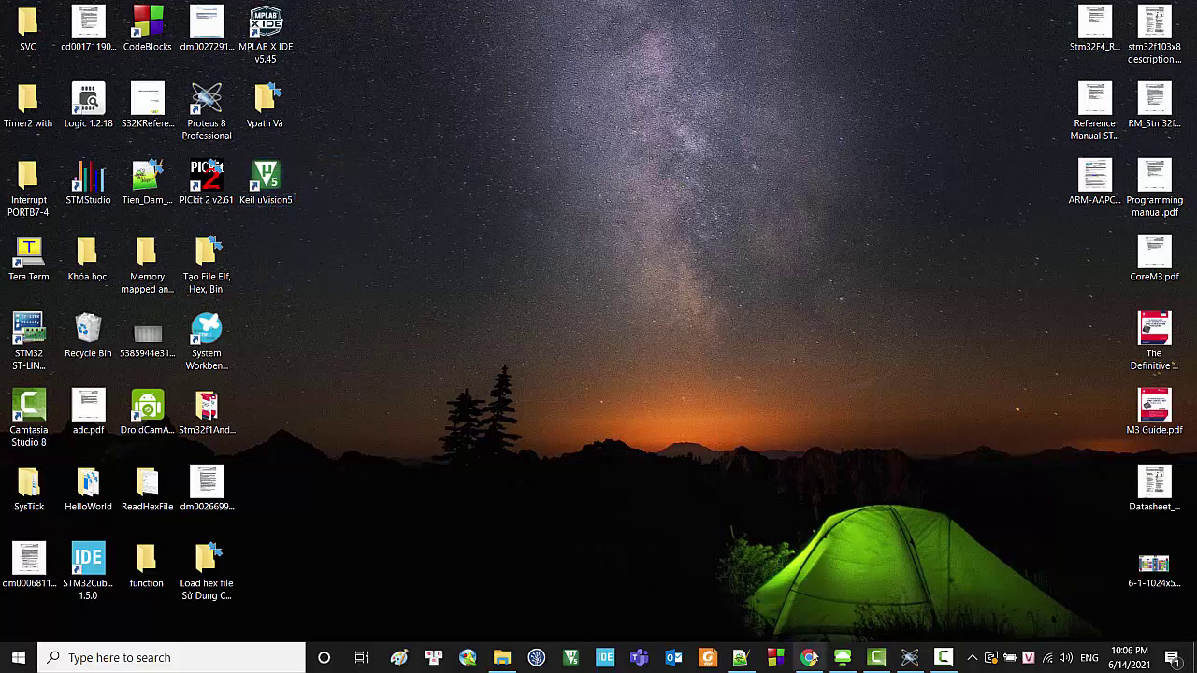
# Step: Switch to Chrome and bring up the Google results for "at89c52 datasheet .pdf"
pyautogui.click(808, 658)
pyautogui.scroll(2, 539, 285)
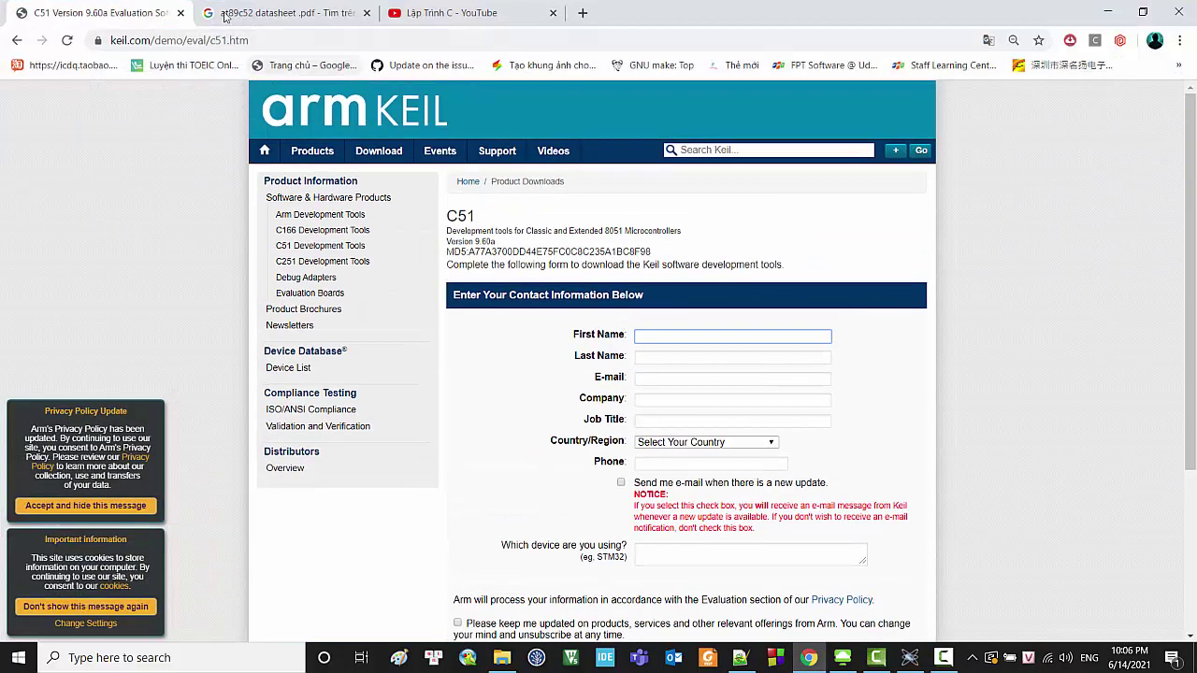
pyautogui.click(1107, 11)
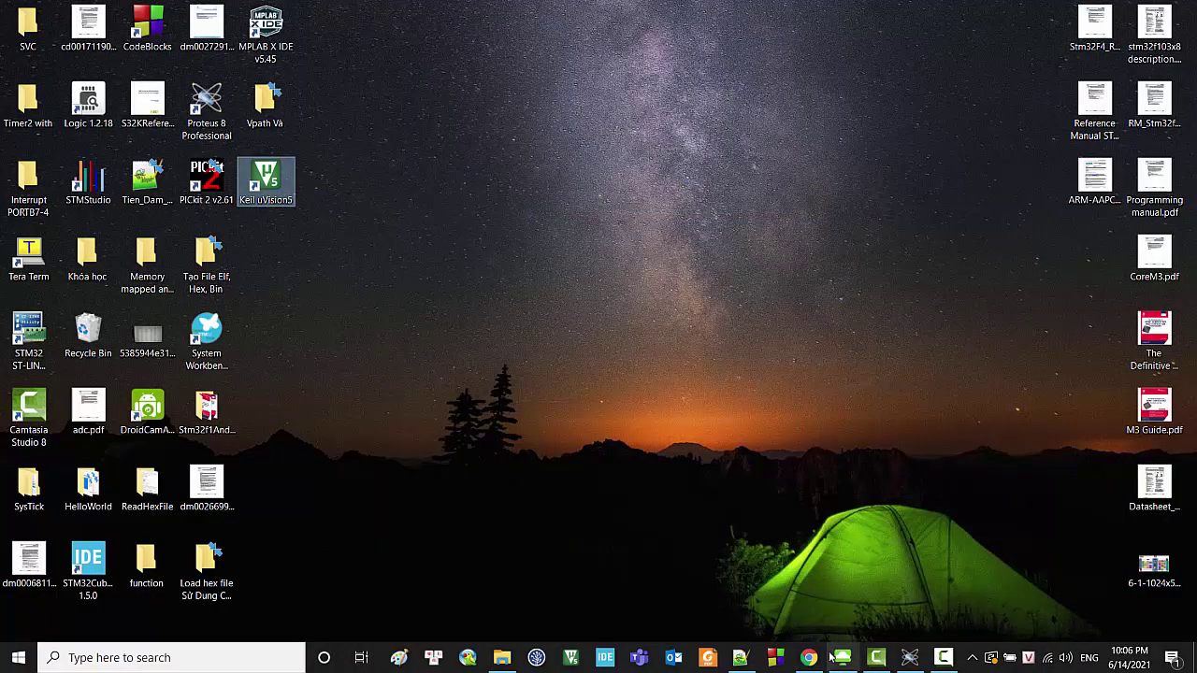
pyautogui.click(808, 657)
pyautogui.click(271, 13)
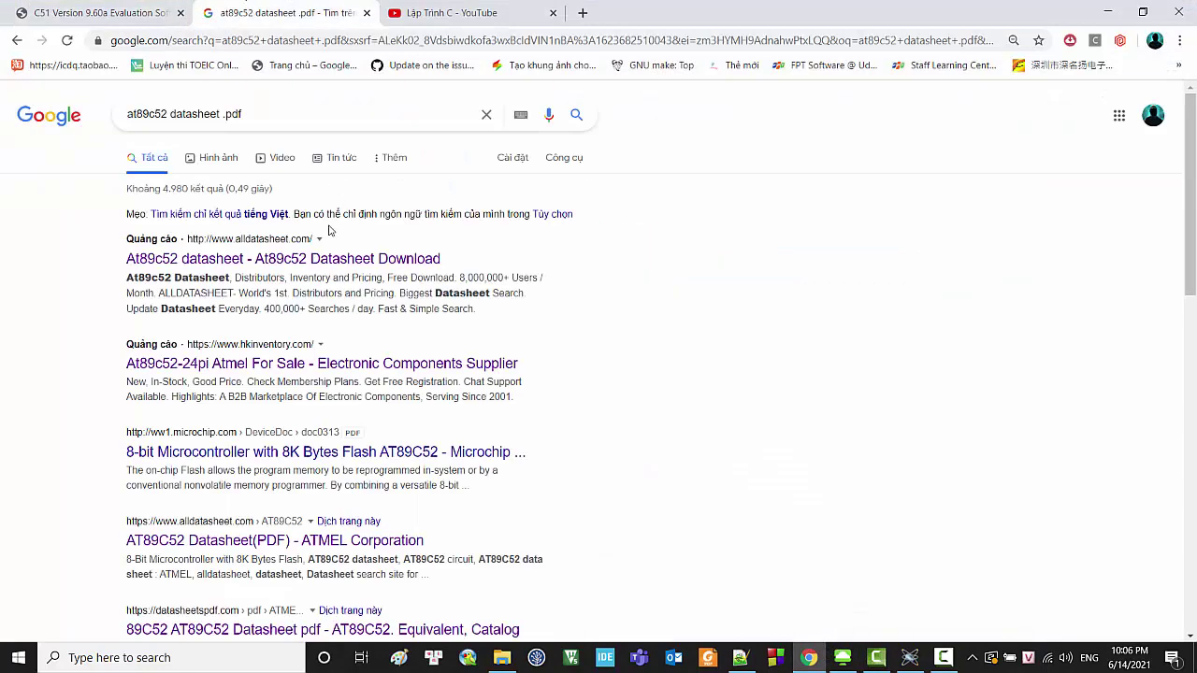
pyautogui.moveTo(280, 113); pyautogui.dragTo(119, 114)
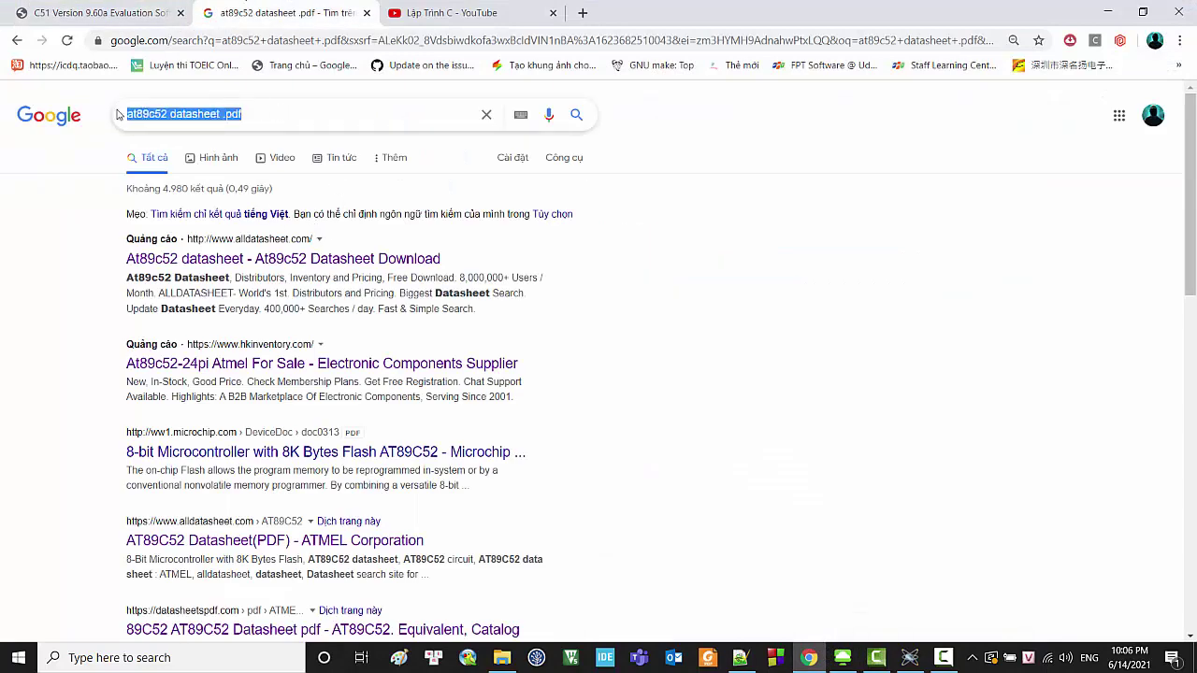
pyautogui.doubleClick(157, 112)
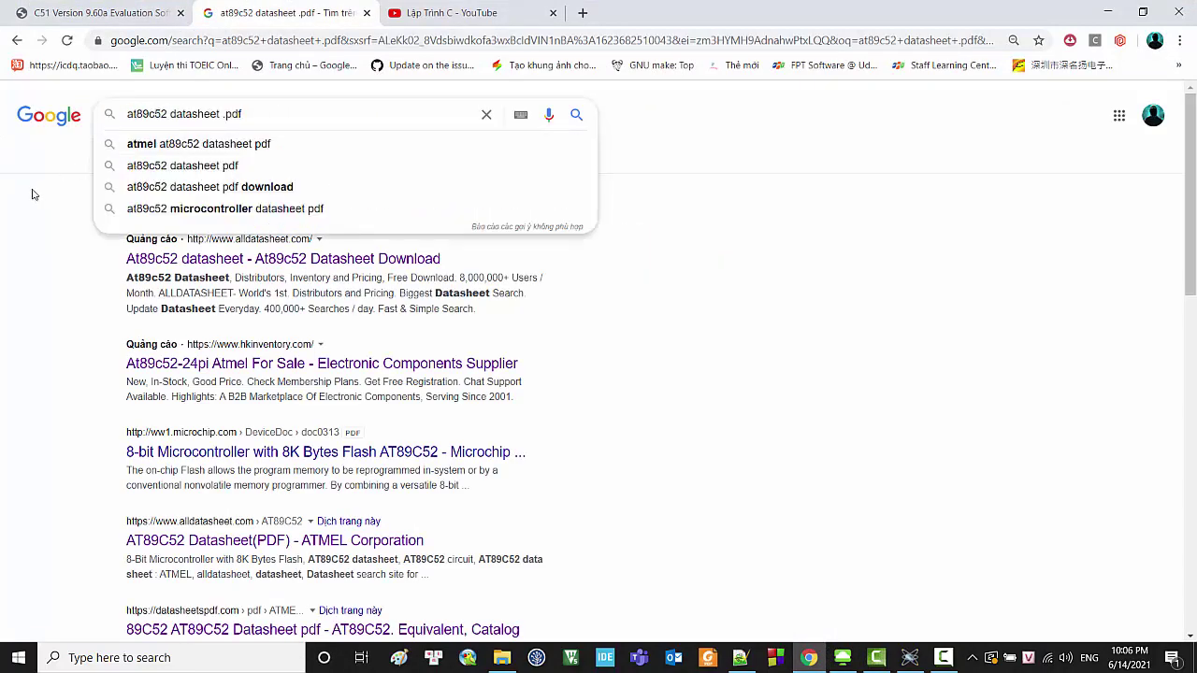
pyautogui.click(37, 192)
pyautogui.click(142, 13)
pyautogui.click(272, 14)
pyautogui.doubleClick(147, 113)
pyautogui.click(58, 265)
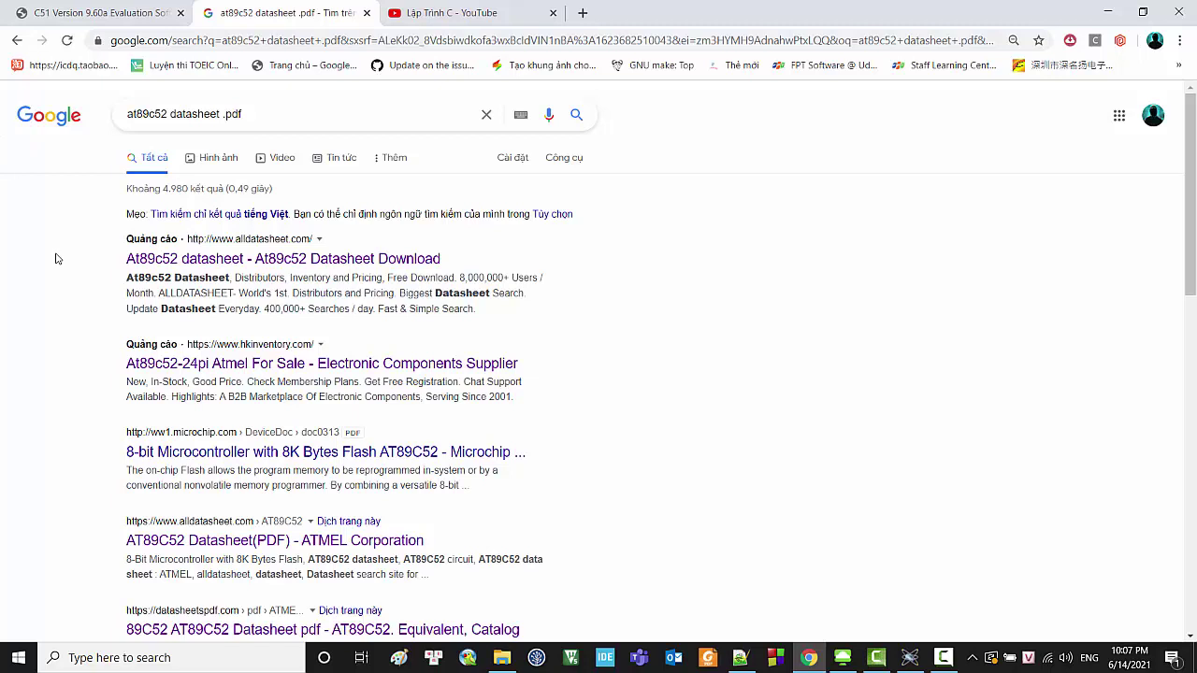
pyautogui.click(149, 113)
pyautogui.doubleClick(149, 113)
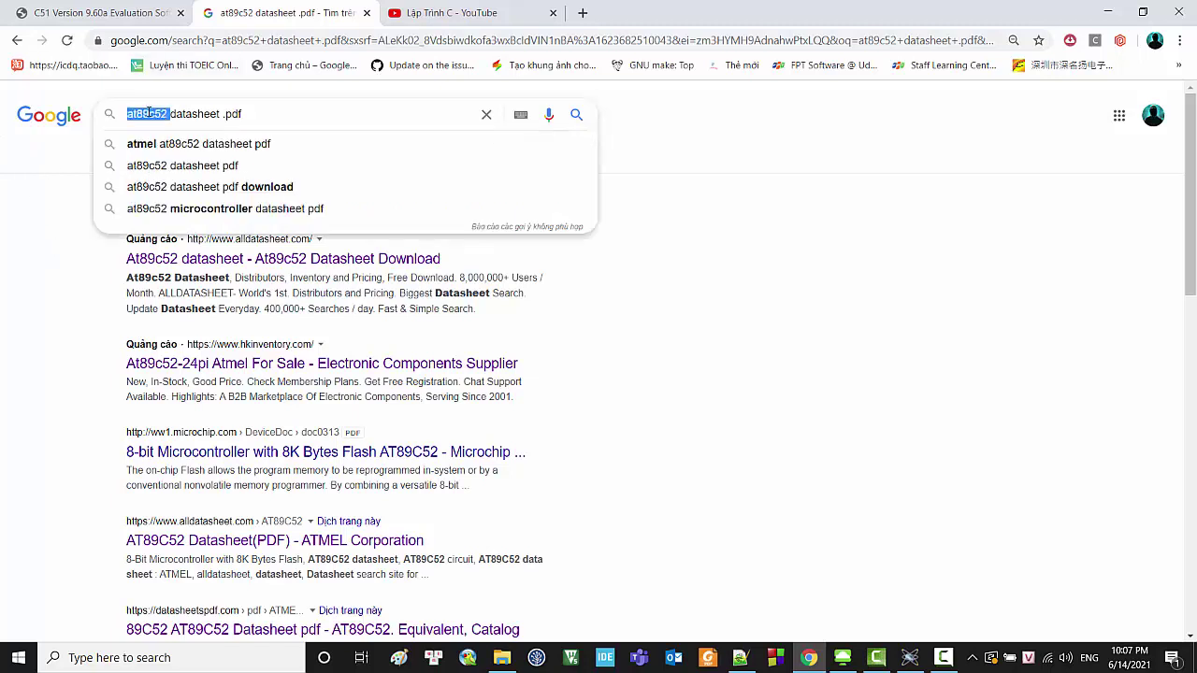
pyautogui.click(38, 222)
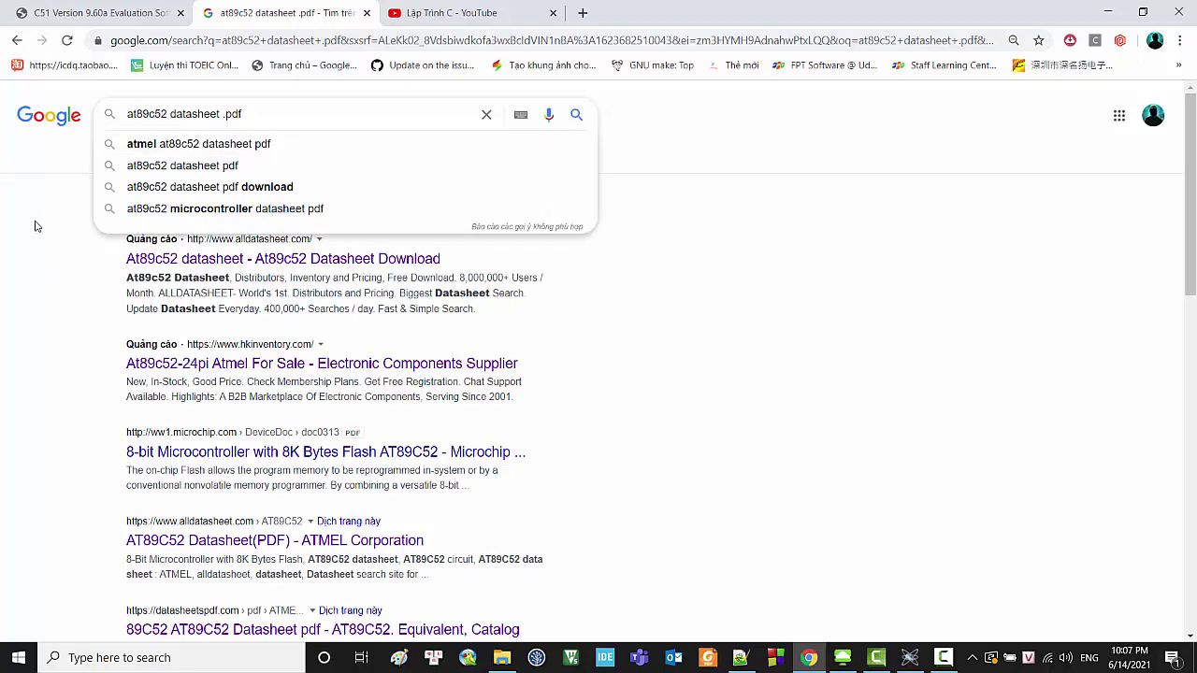
pyautogui.click(923, 652)
pyautogui.click(923, 652)
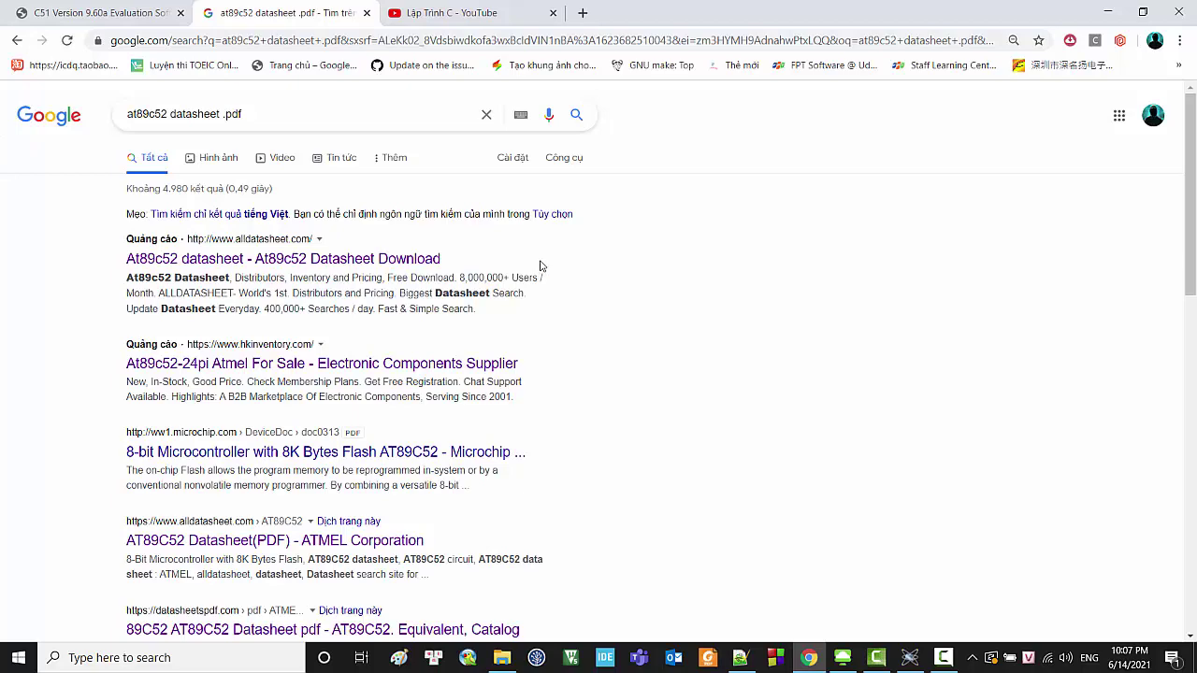
# Step: Switch to Proteus, search the device library for 89c51 and preview the AT89C51 microcontroller
pyautogui.click(909, 657)
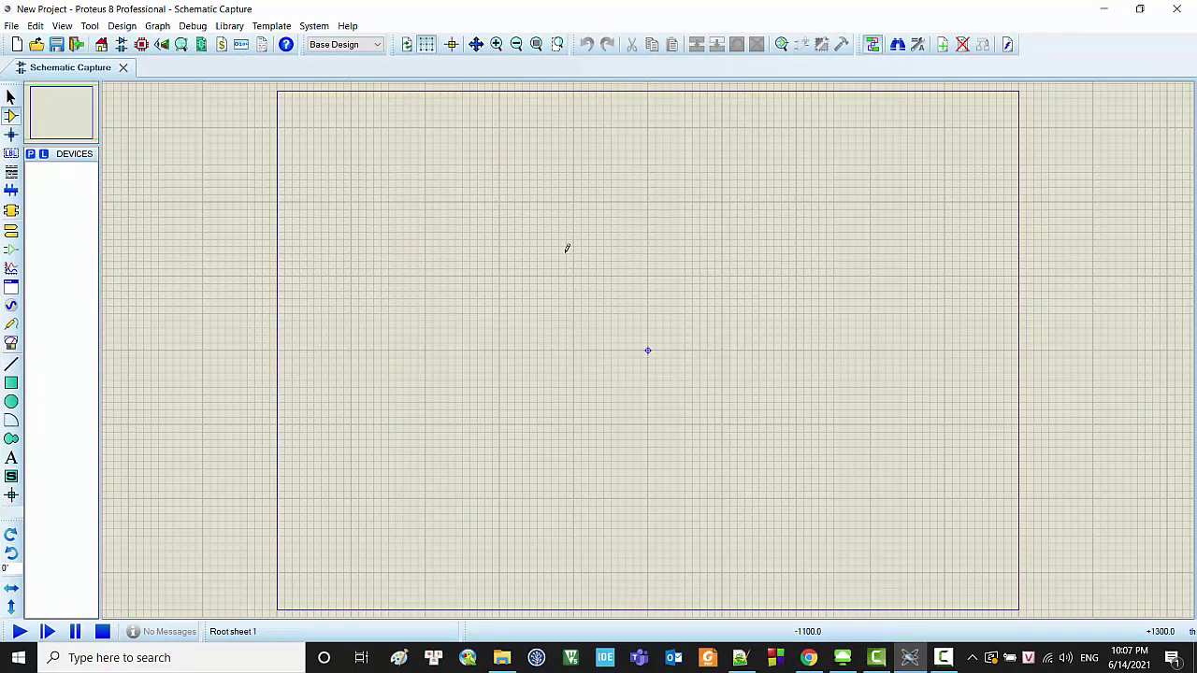
pyautogui.press('p')
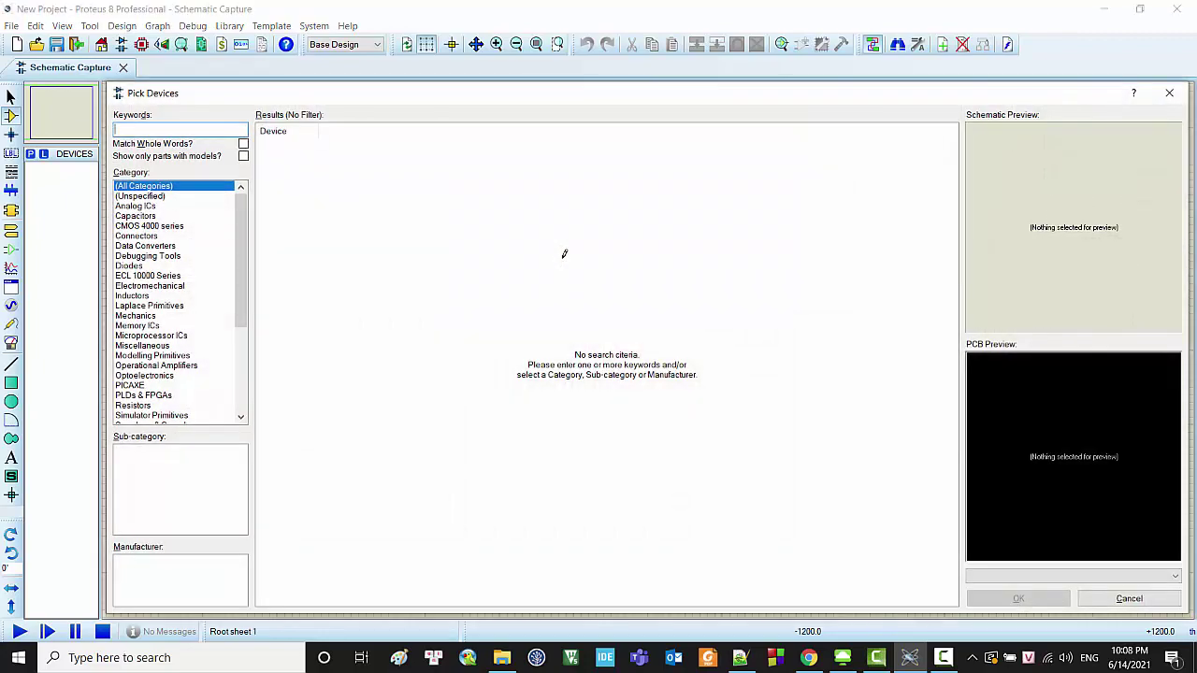
pyautogui.press('Escape')
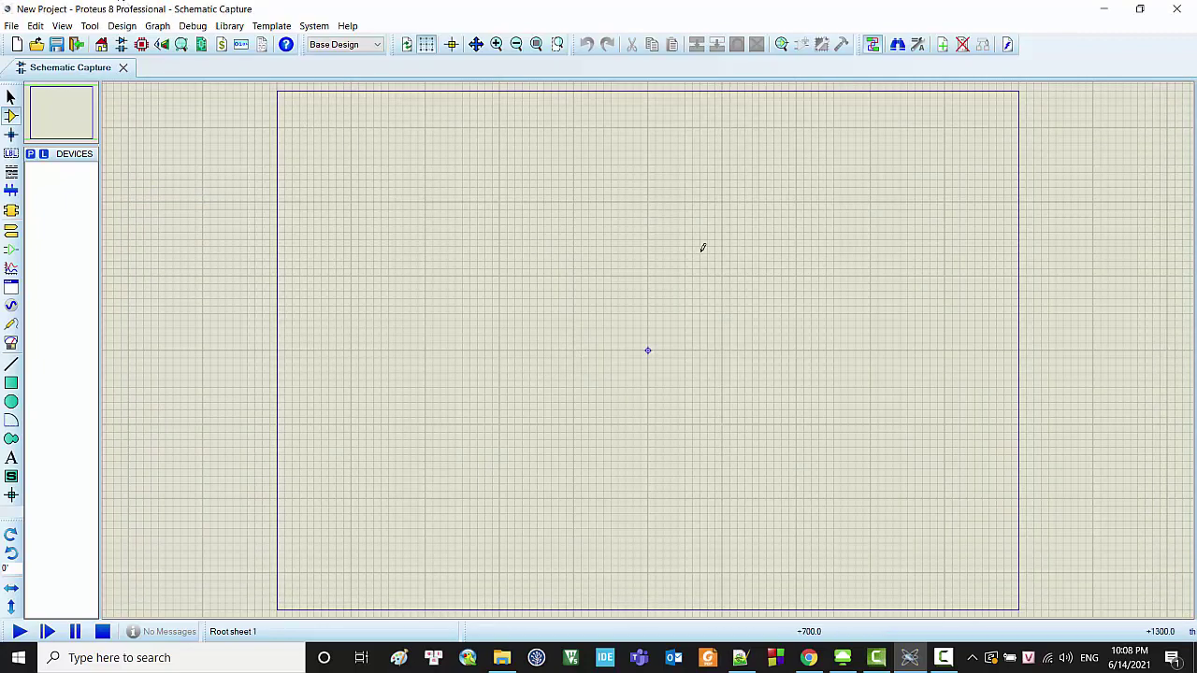
pyautogui.write('p')
pyautogui.write('89')
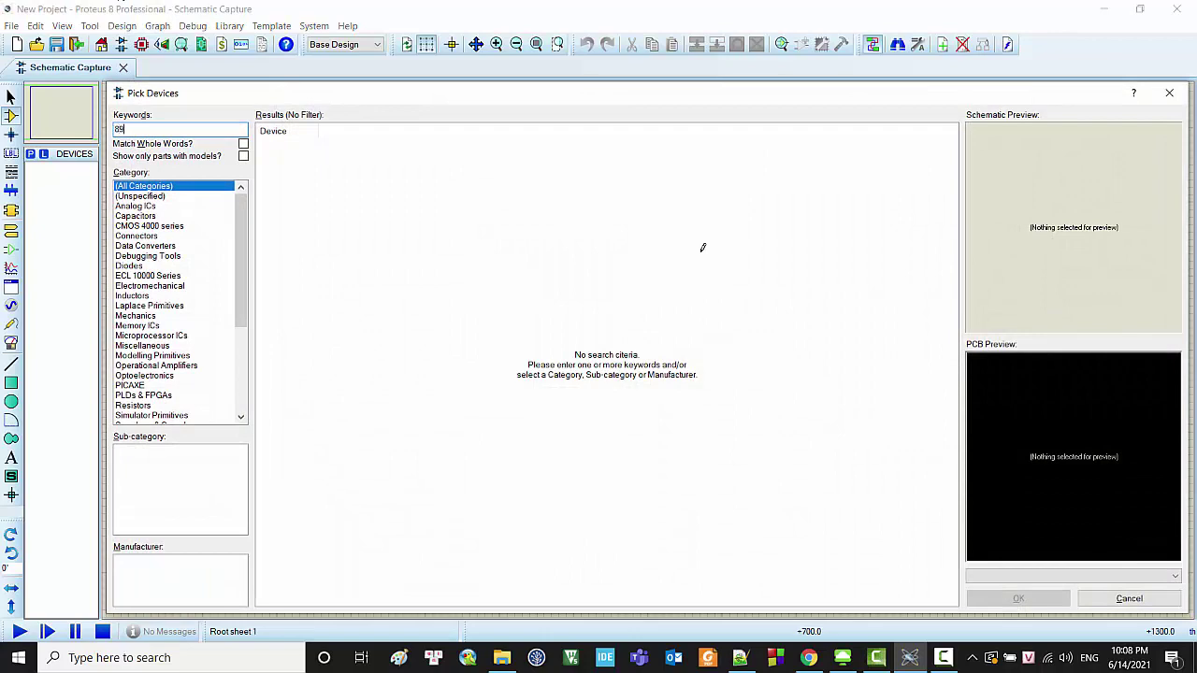
pyautogui.write('s')
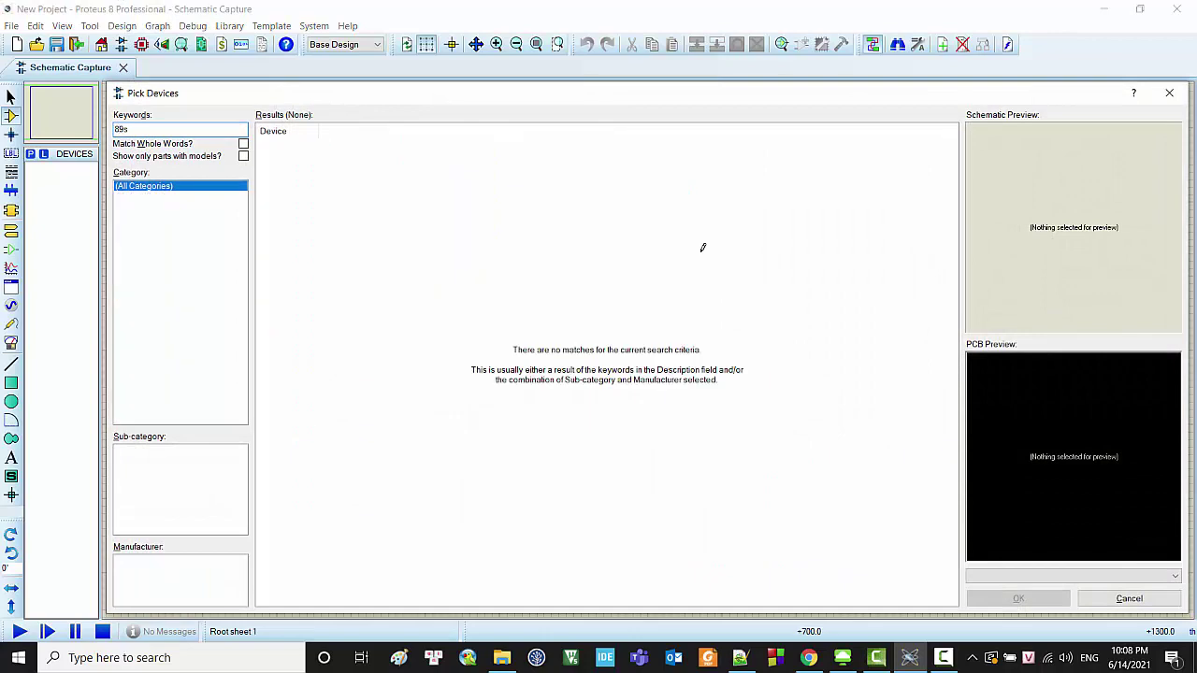
pyautogui.write('51')
pyautogui.press('BackSpace')
pyautogui.write('51')
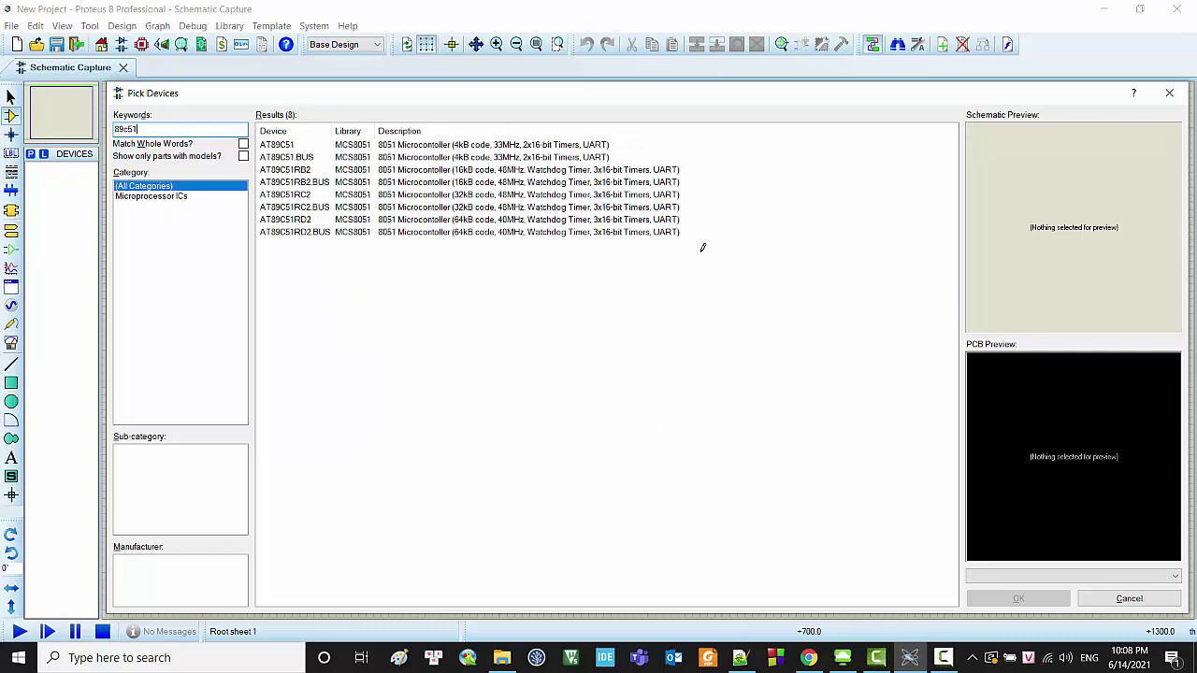
pyautogui.click(417, 145)
# Step: Search the device library for 89c52 and preview the AT89C52, leaving the device picker without adding a part
pyautogui.click(192, 128)
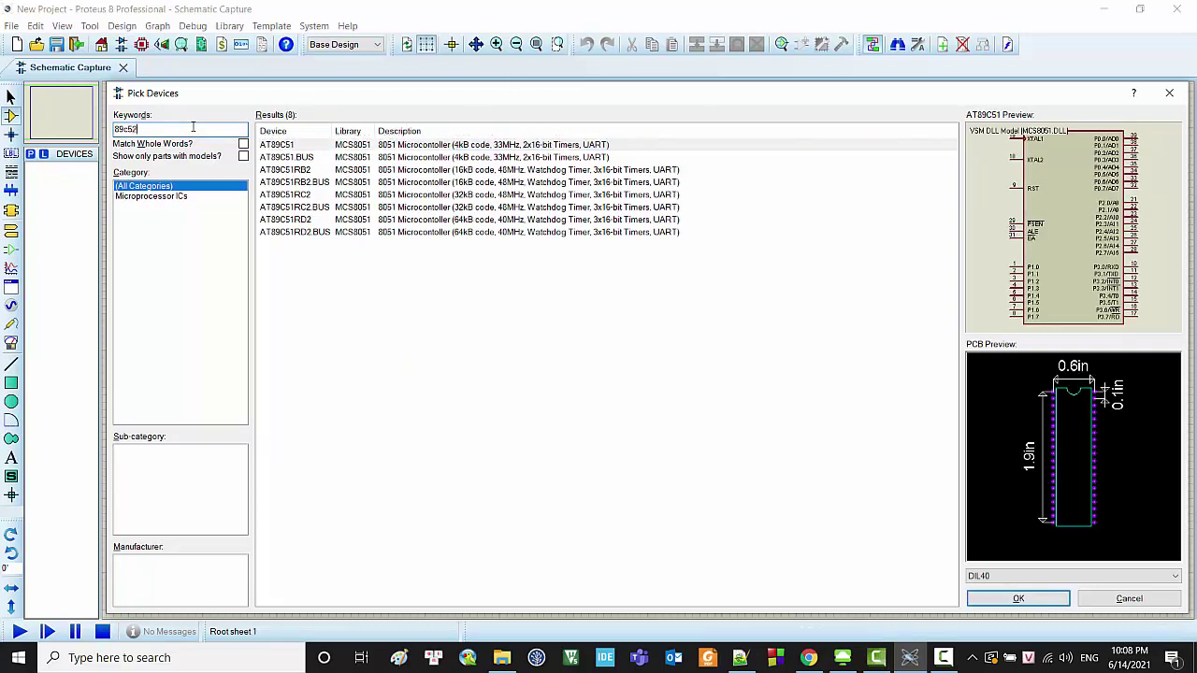
pyautogui.write('2')
pyautogui.click(323, 145)
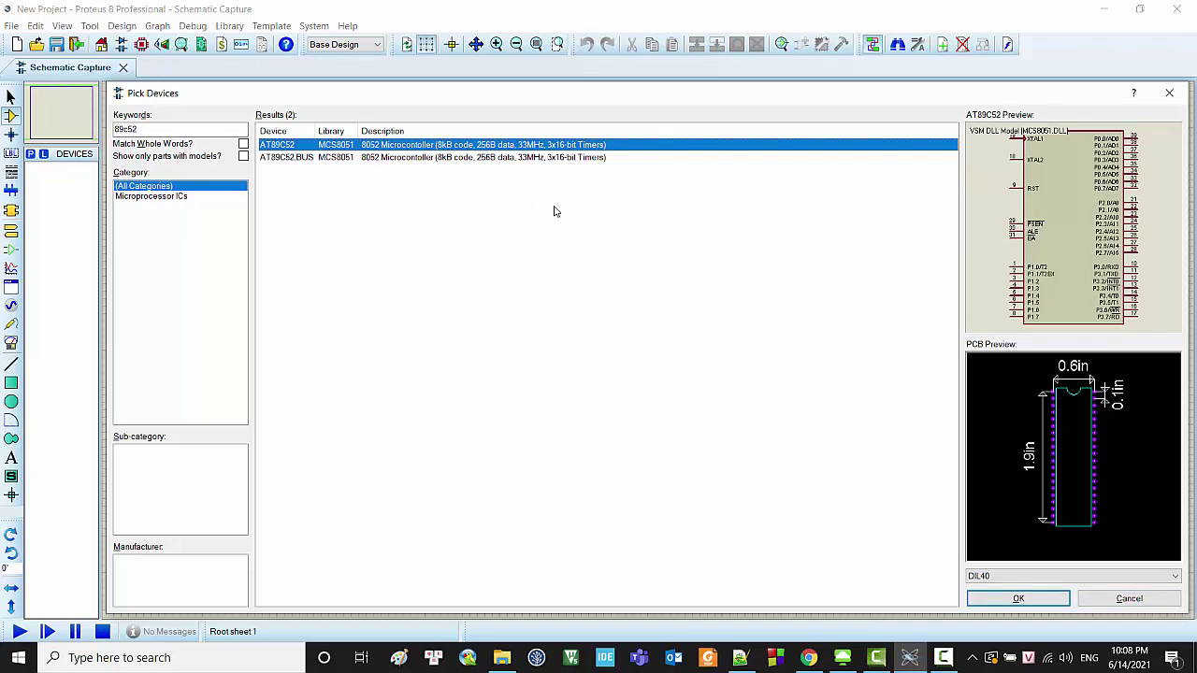
pyautogui.doubleClick(138, 128)
pyautogui.moveTo(177, 128); pyautogui.dragTo(100, 123)
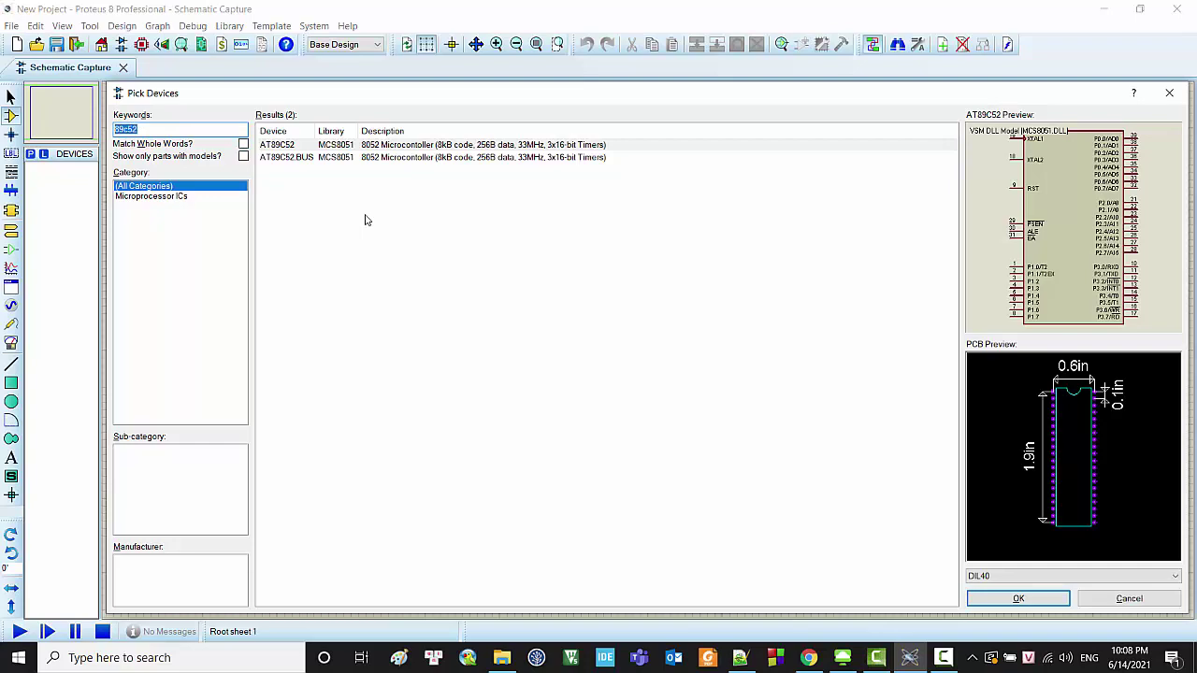
pyautogui.click(1136, 600)
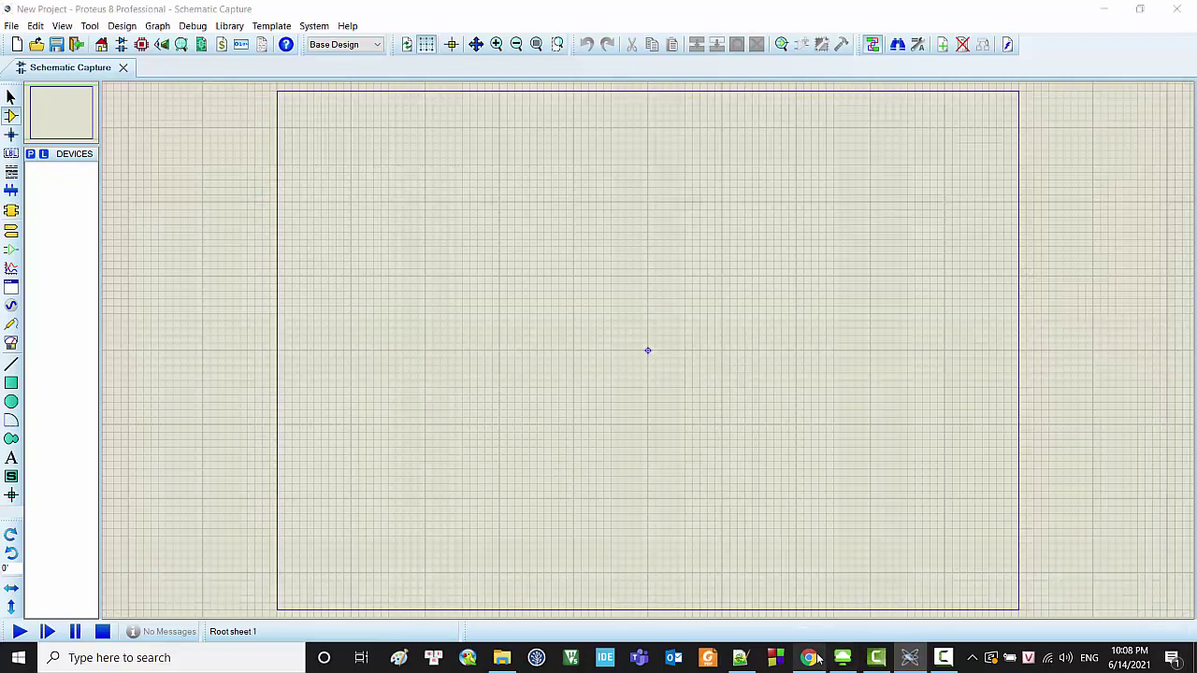
# Step: Switch to Chrome and review the "at89c52 datasheet .pdf" search and the Keil C51 download page
pyautogui.click(809, 657)
pyautogui.click(304, 106)
pyautogui.moveTo(304, 107); pyautogui.dragTo(89, 119)
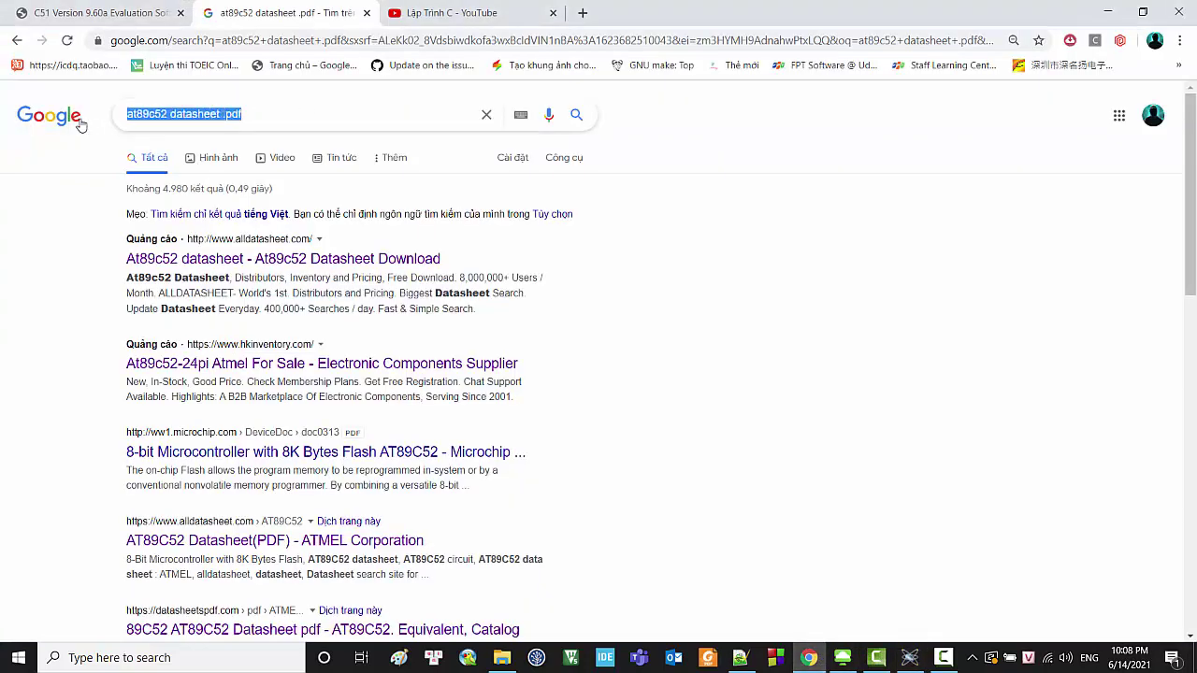
pyautogui.click(63, 148)
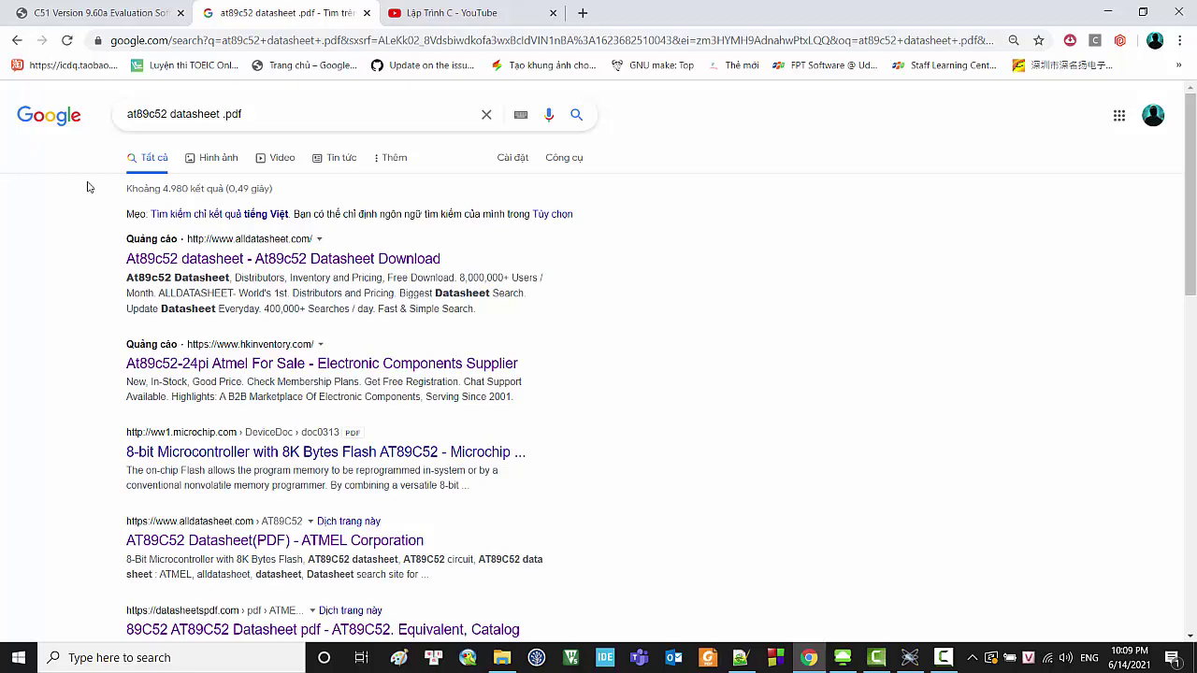
pyautogui.click(131, 12)
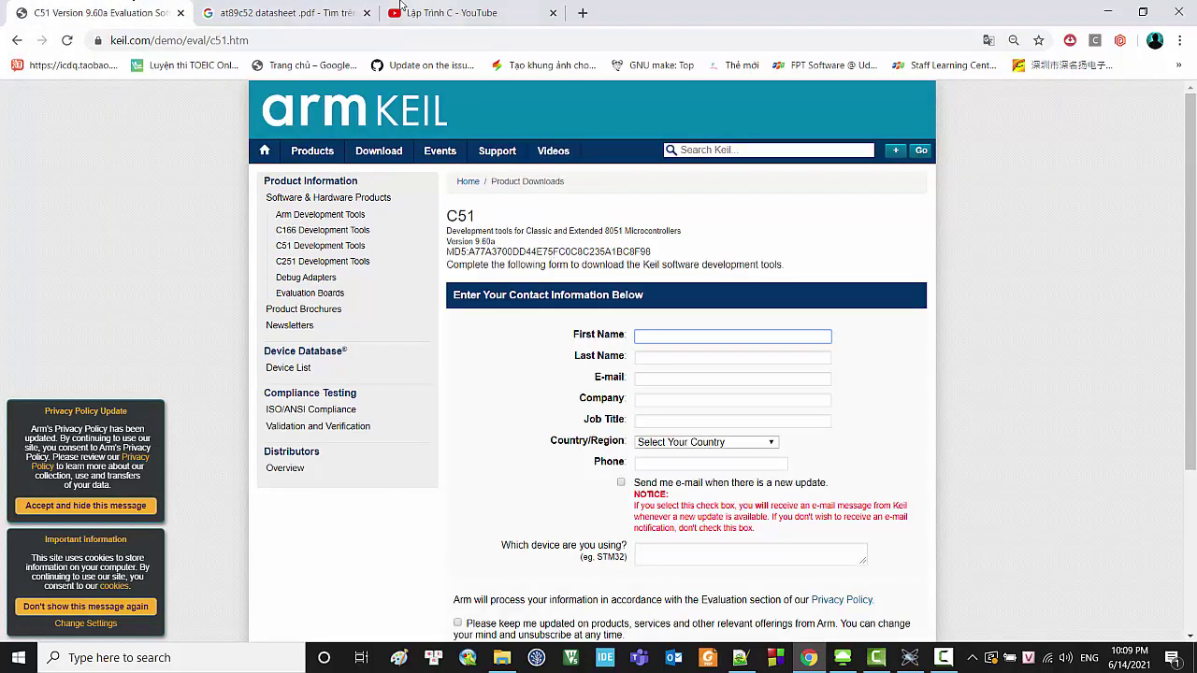
pyautogui.click(349, 6)
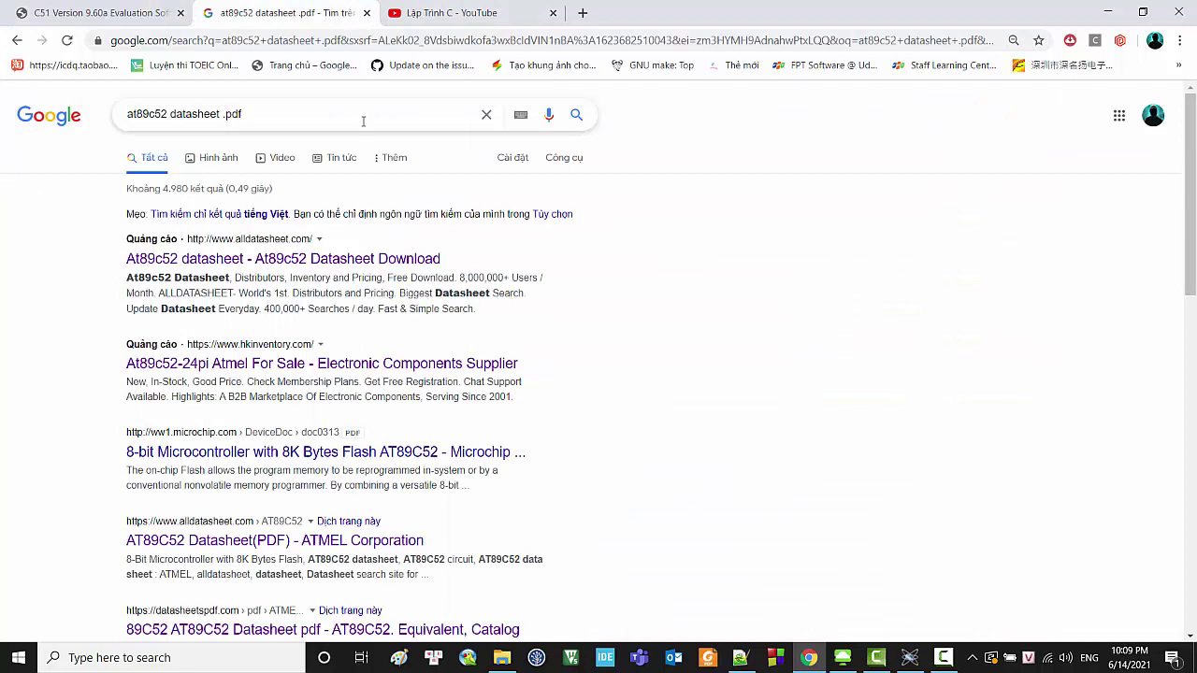
pyautogui.moveTo(360, 113); pyautogui.dragTo(88, 120)
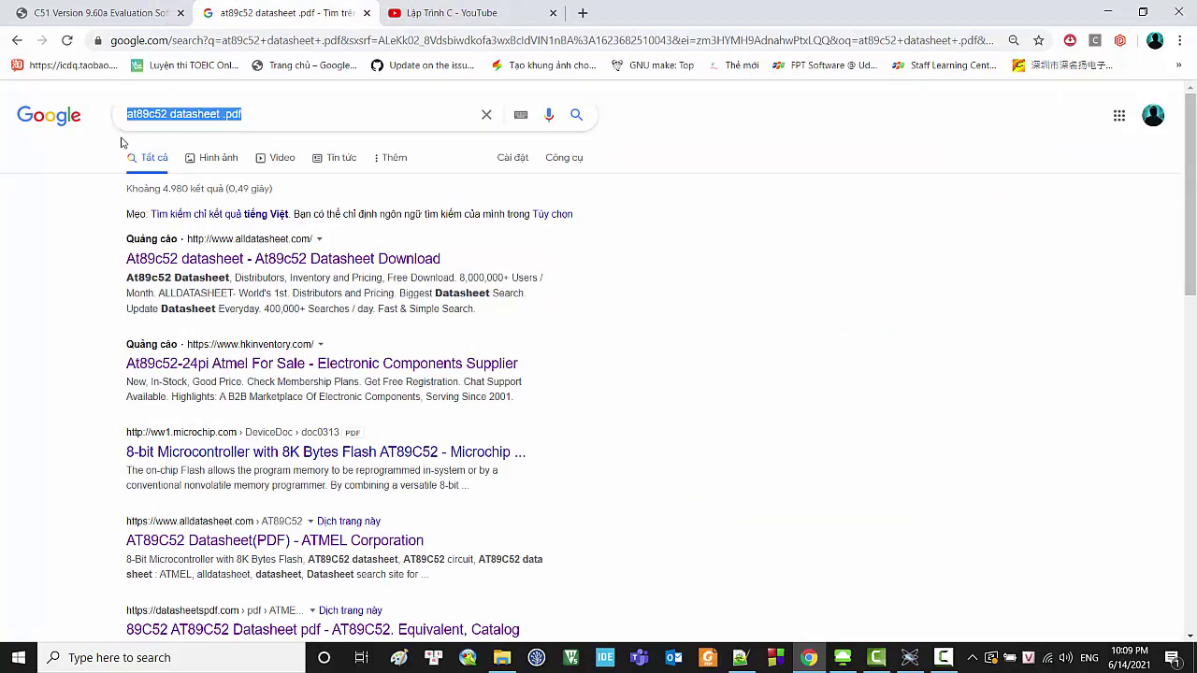
pyautogui.doubleClick(187, 114)
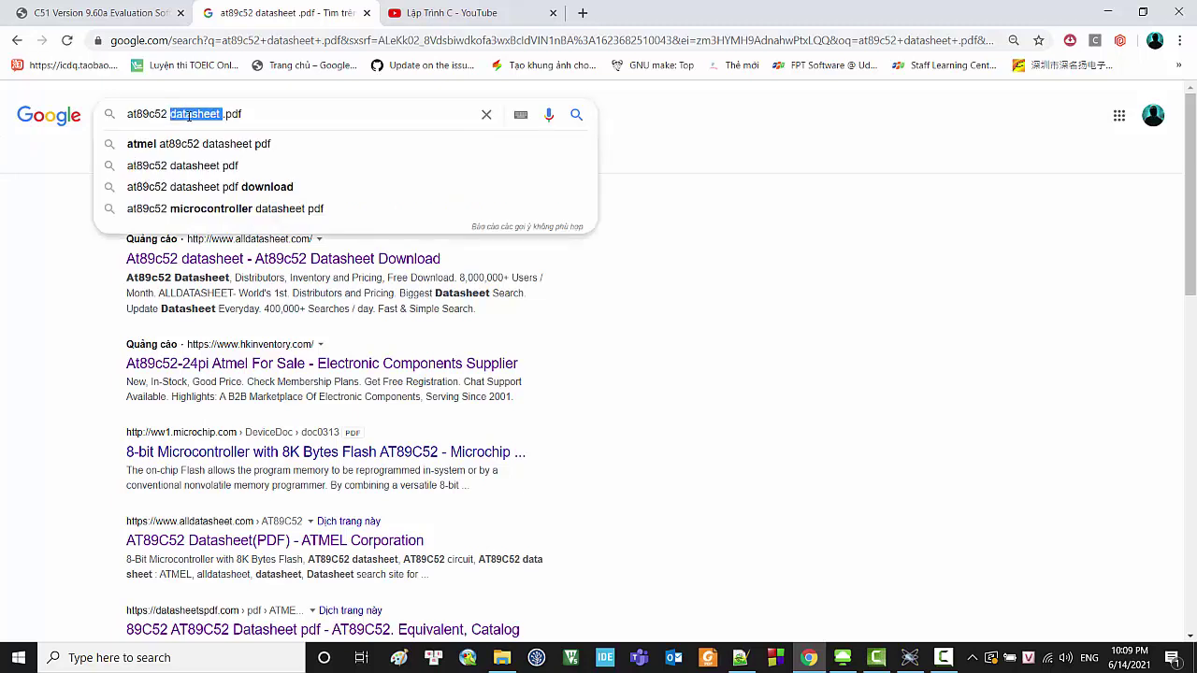
pyautogui.moveTo(262, 113); pyautogui.dragTo(110, 117)
pyautogui.click(31, 163)
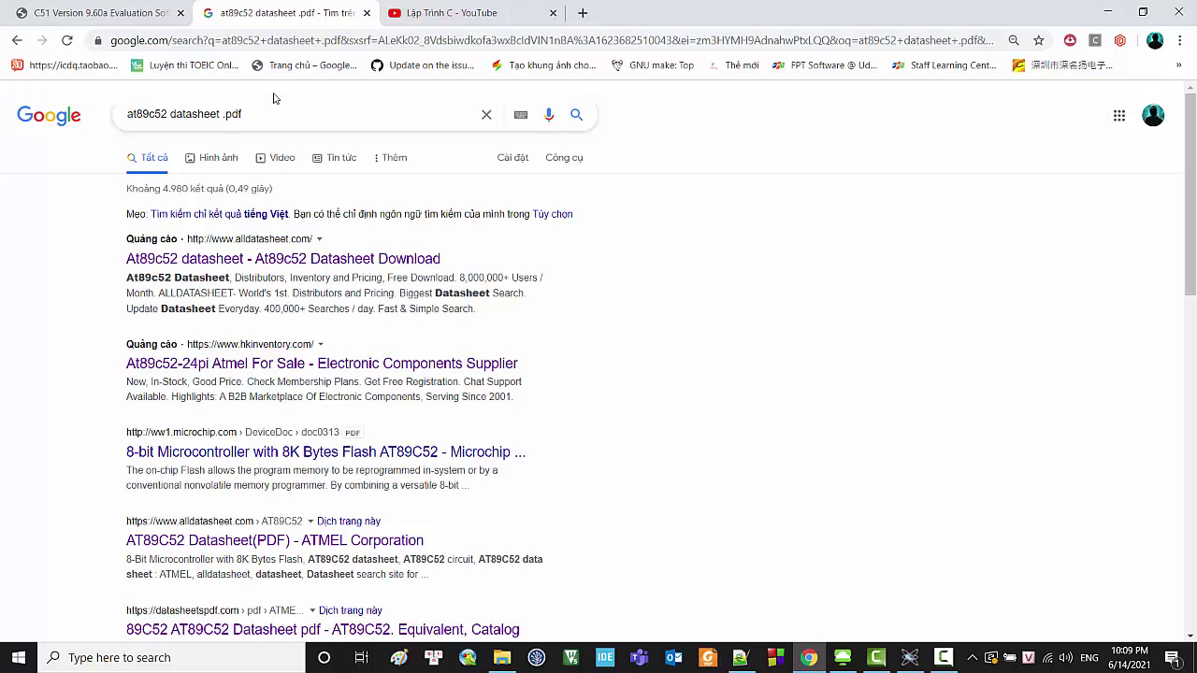
pyautogui.moveTo(275, 113); pyautogui.dragTo(110, 108)
pyautogui.click(41, 149)
pyautogui.moveTo(257, 113); pyautogui.dragTo(131, 107)
pyautogui.click(85, 165)
pyautogui.moveTo(247, 104); pyautogui.dragTo(32, 128)
pyautogui.click(42, 186)
pyautogui.moveTo(245, 114); pyautogui.dragTo(105, 148)
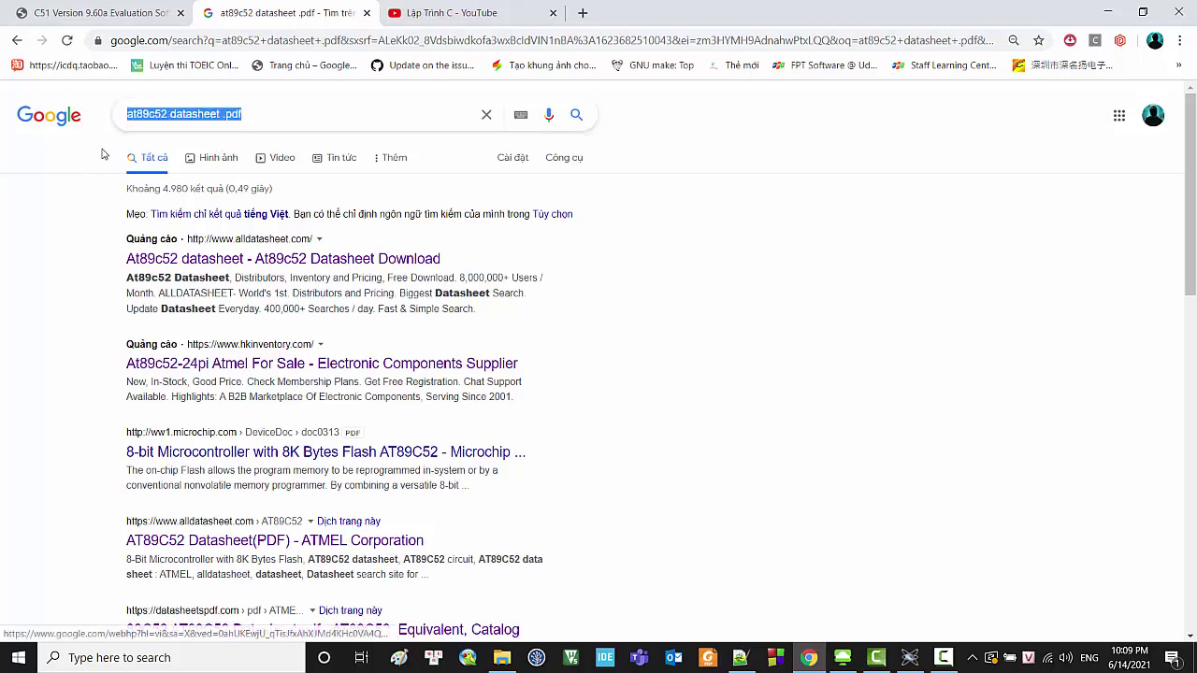
pyautogui.doubleClick(150, 116)
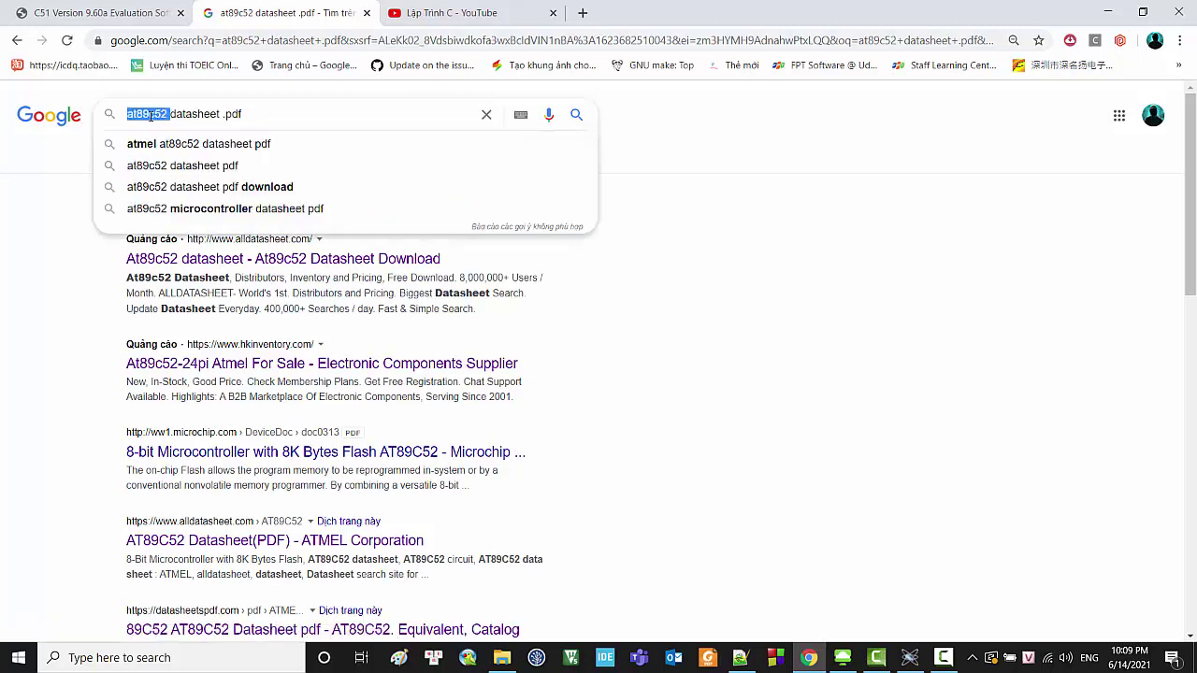
pyautogui.click(5, 177)
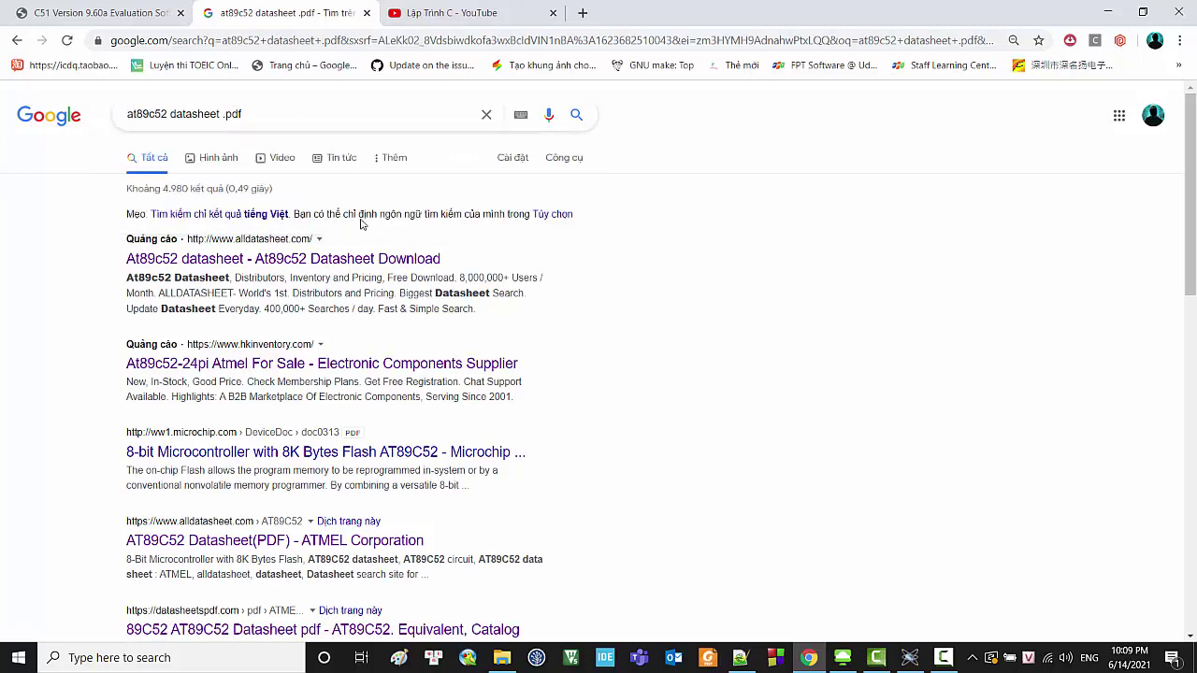
pyautogui.moveTo(267, 116); pyautogui.dragTo(84, 114)
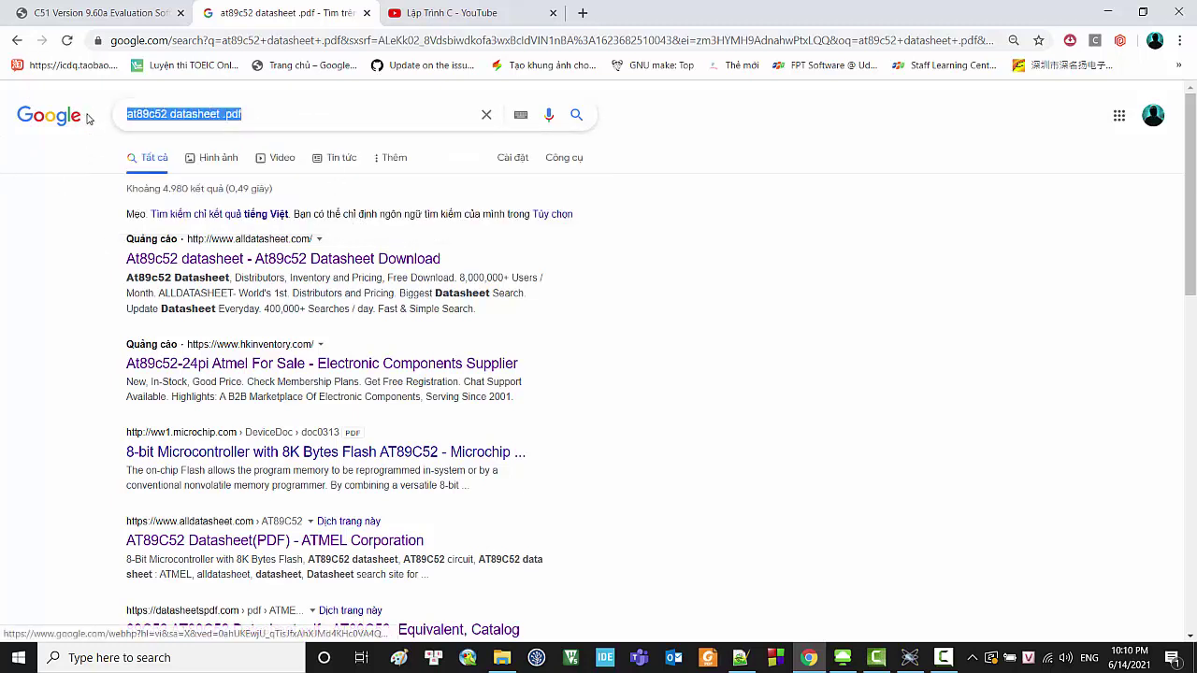
pyautogui.click(85, 137)
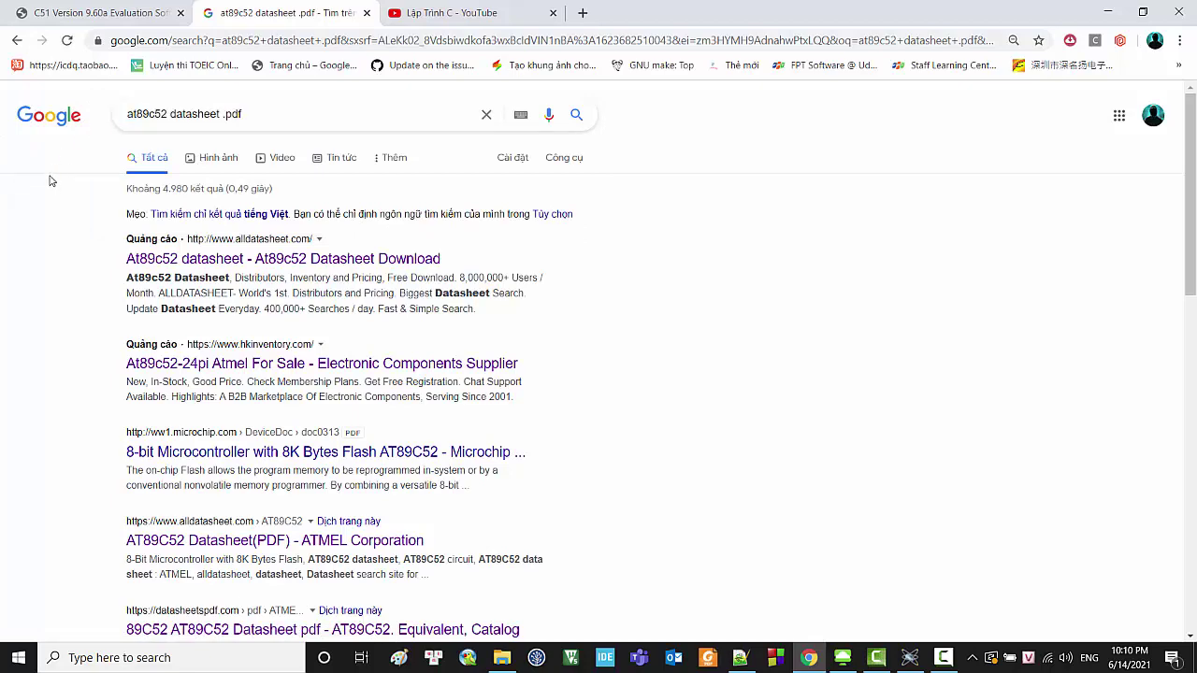
pyautogui.moveTo(245, 115); pyautogui.dragTo(78, 98)
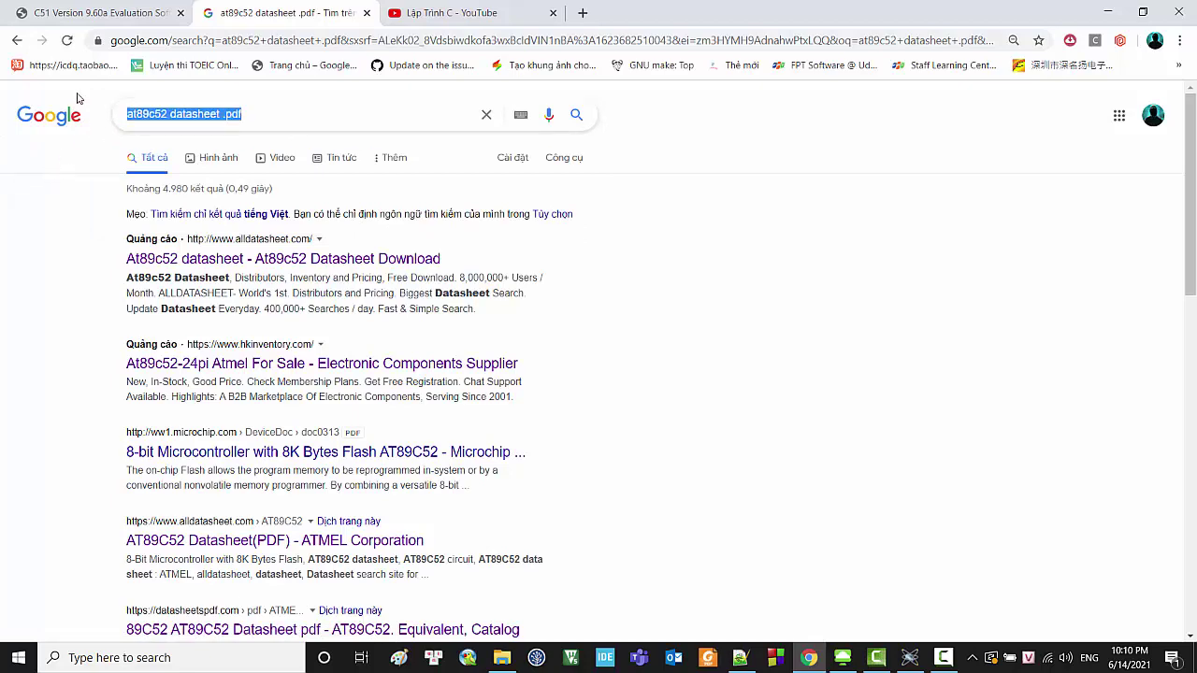
pyautogui.click(116, 6)
pyautogui.click(321, 7)
pyautogui.click(337, 110)
pyautogui.moveTo(338, 110); pyautogui.dragTo(76, 107)
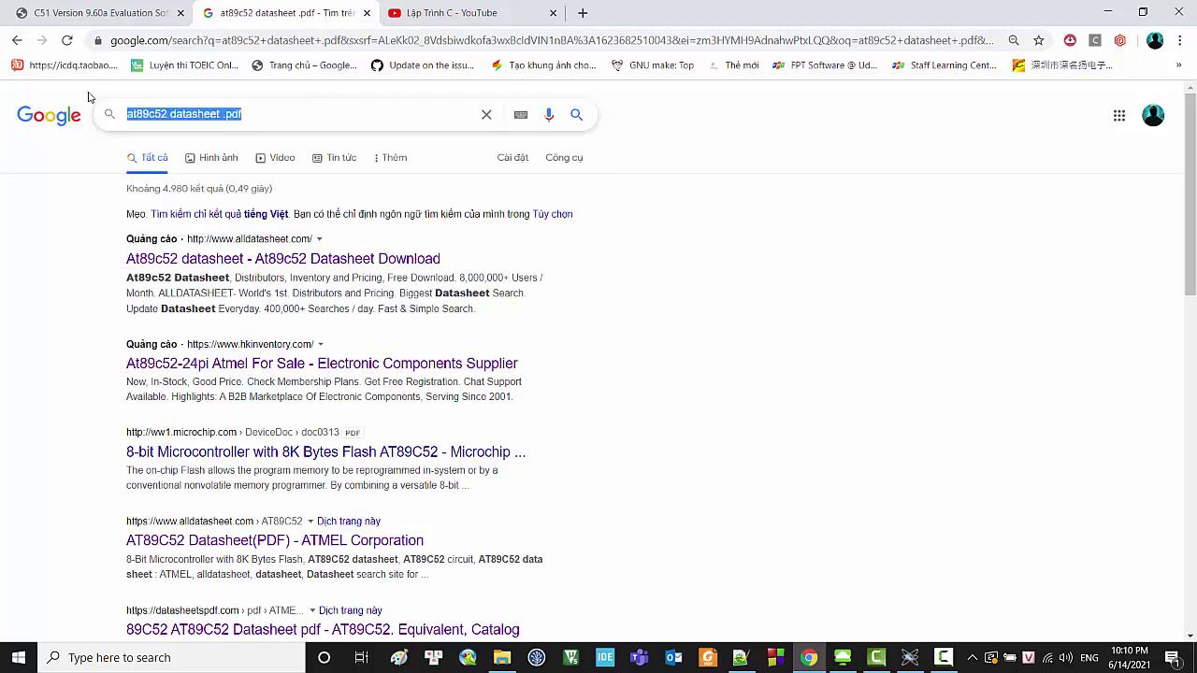
pyautogui.click(1078, 402)
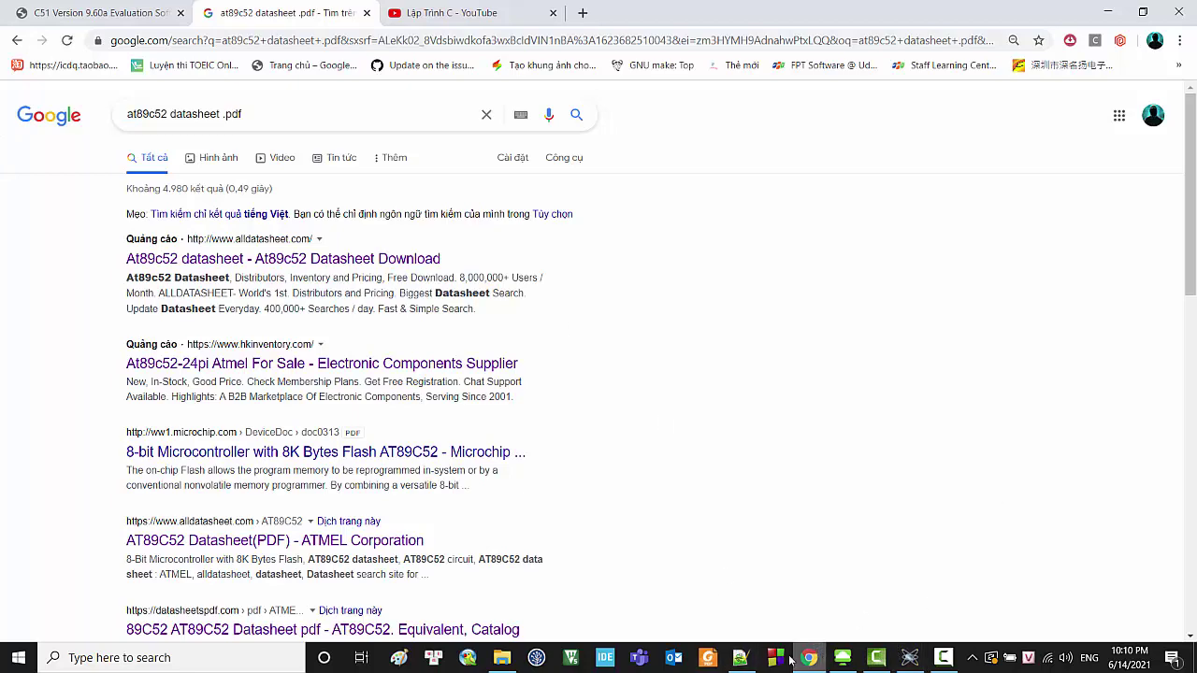
# Step: Look into File Explorer and return to Chrome to review the Keil C51 download page and the AT89C52 datasheet search
pyautogui.click(502, 658)
pyautogui.click(354, 242)
pyautogui.click(967, 73)
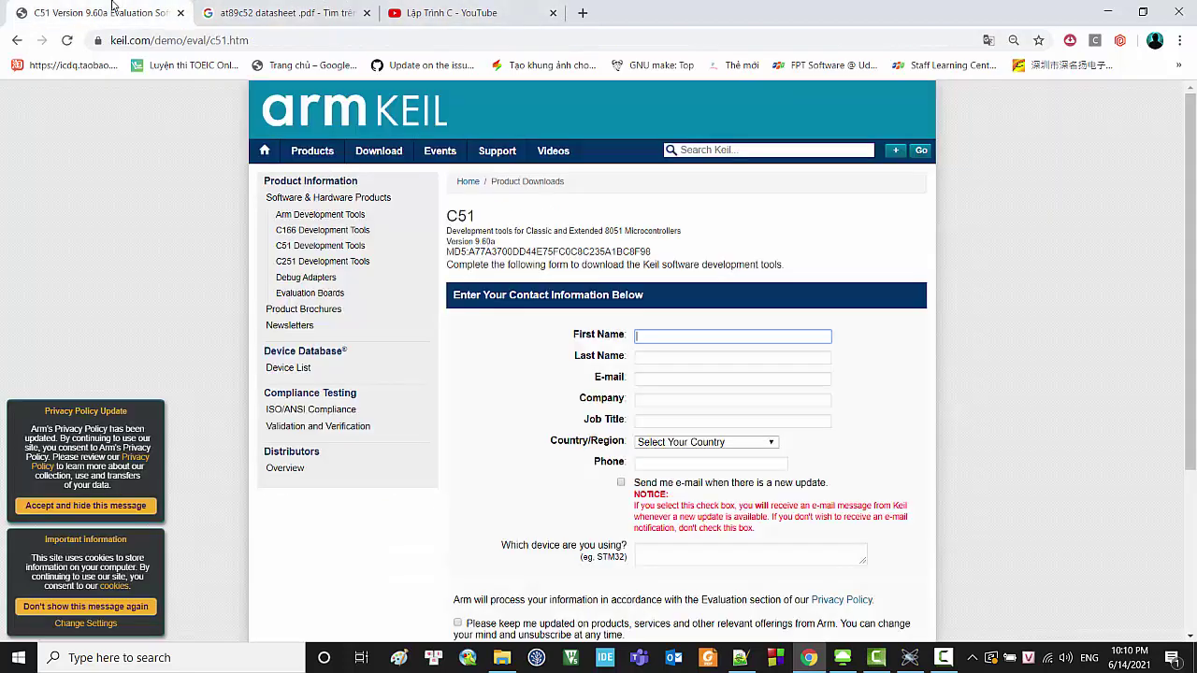
pyautogui.click(117, 12)
pyautogui.click(285, 12)
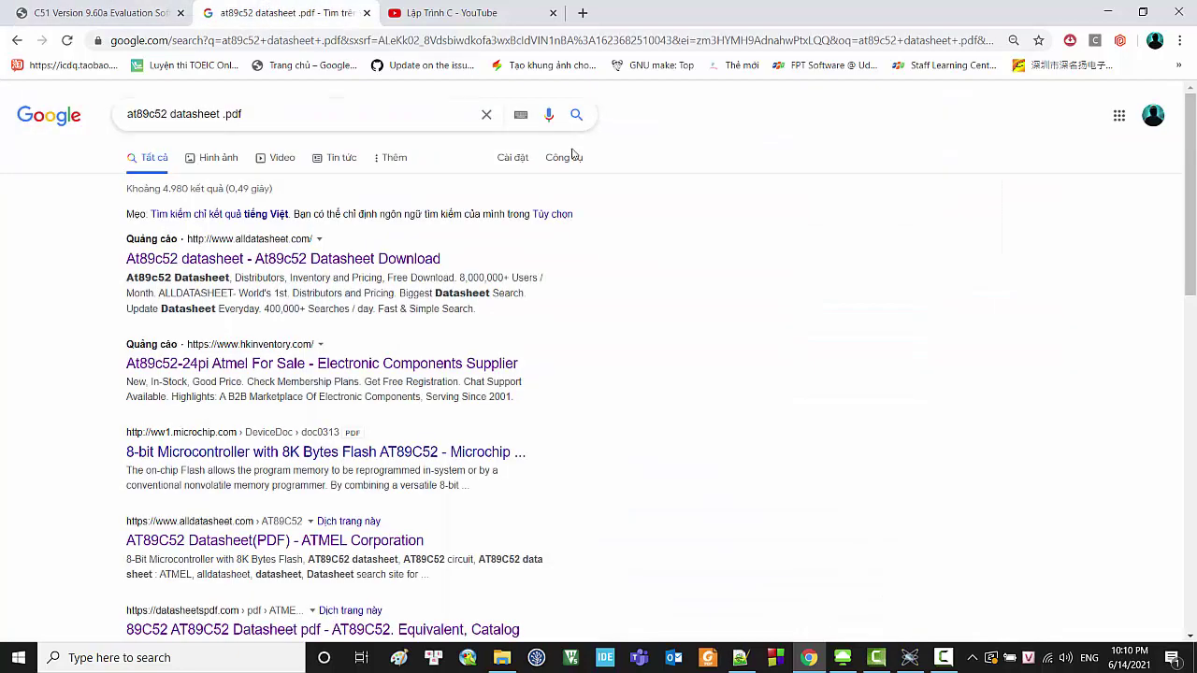
# Step: Open youtube.com in a new browser tab and expand the channel's full list of playlists
pyautogui.click(581, 12)
pyautogui.write('youtube.com')
pyautogui.press('Return')
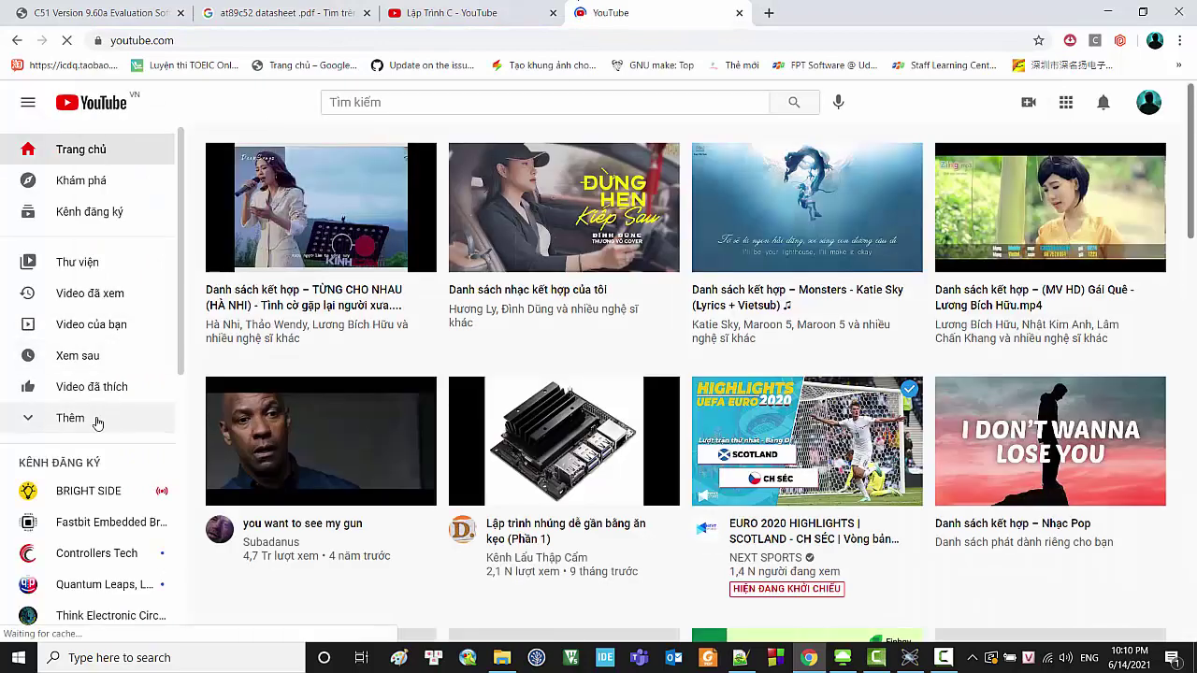
pyautogui.click(96, 420)
# Step: Glance at the Proteus schematic, view the Software playlist with its Proteus videos on YouTube, and close that browser page
pyautogui.click(910, 658)
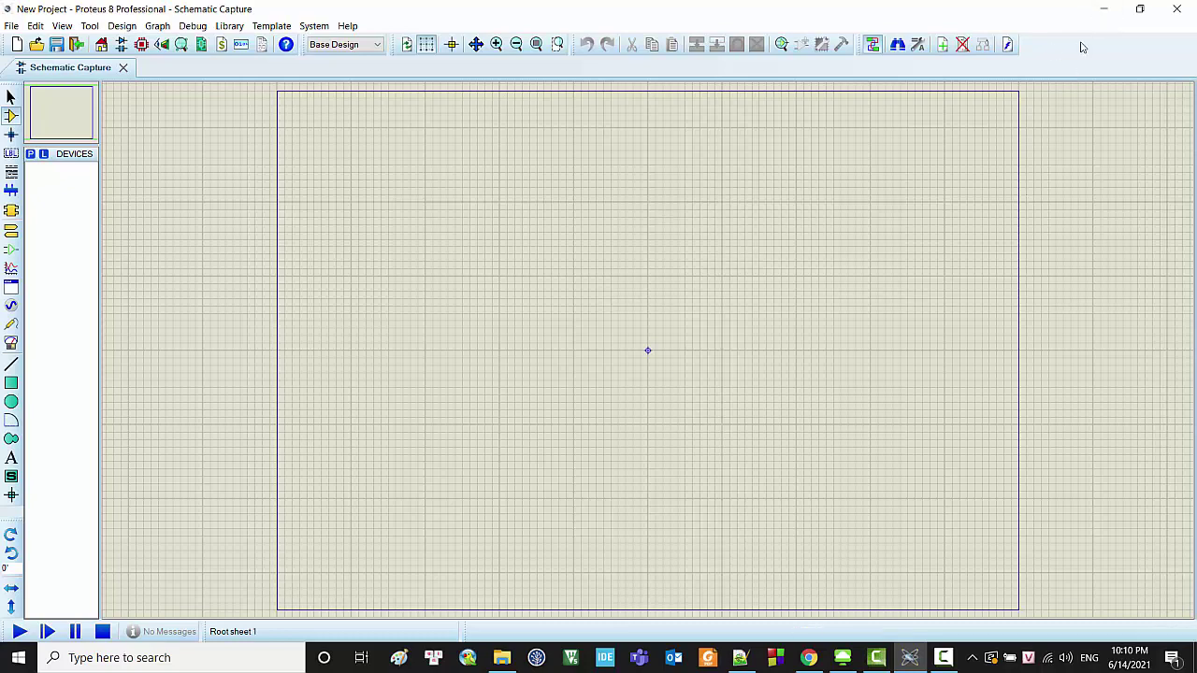
pyautogui.click(1103, 9)
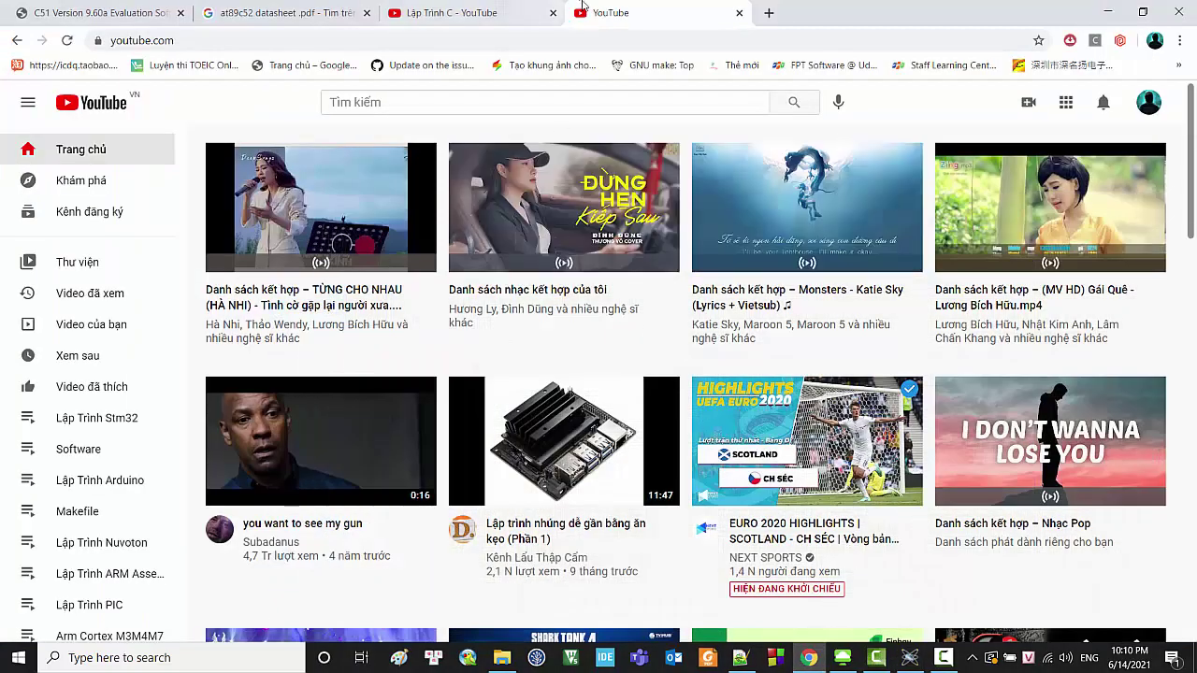
pyautogui.click(79, 449)
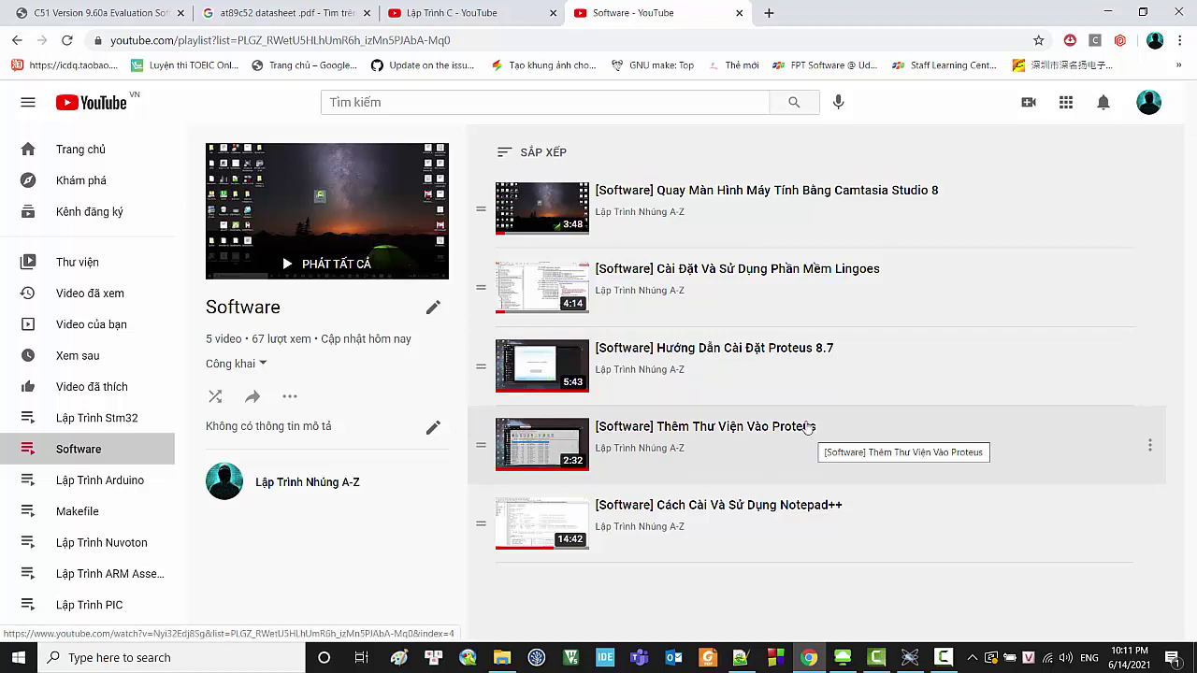
pyautogui.click(739, 12)
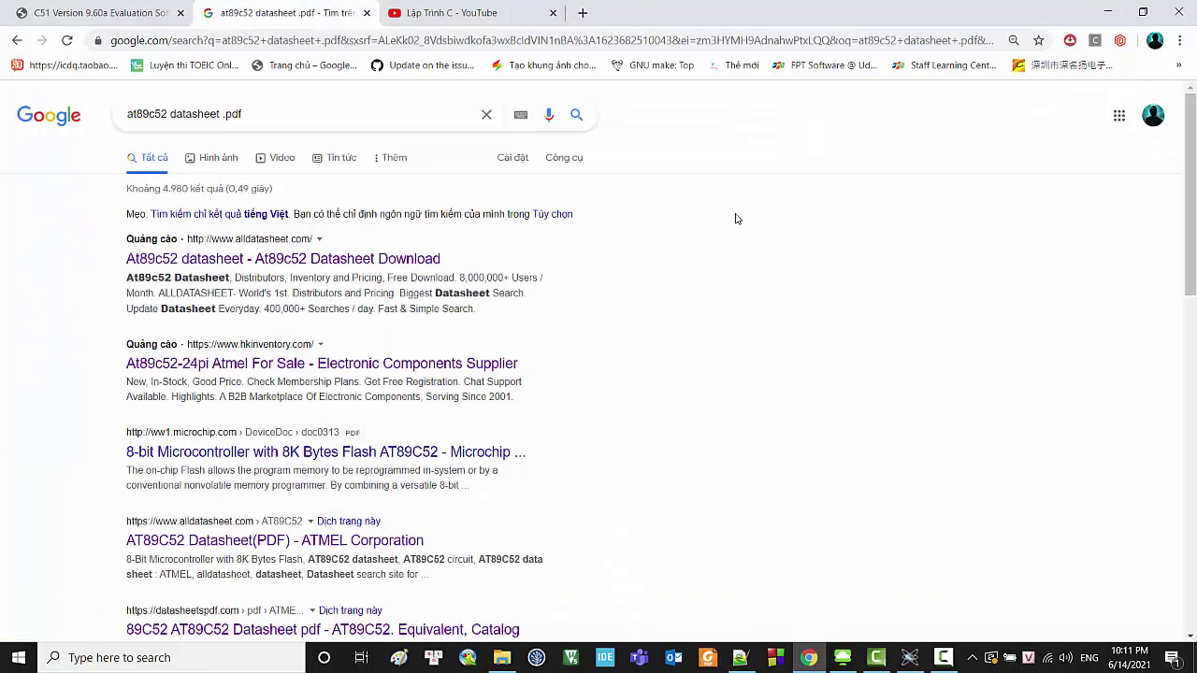
# Step: Review the Proteus window, then the datasheet search, the Keil C51 page and the "Lập Trình C" playlist in Chrome
pyautogui.click(910, 657)
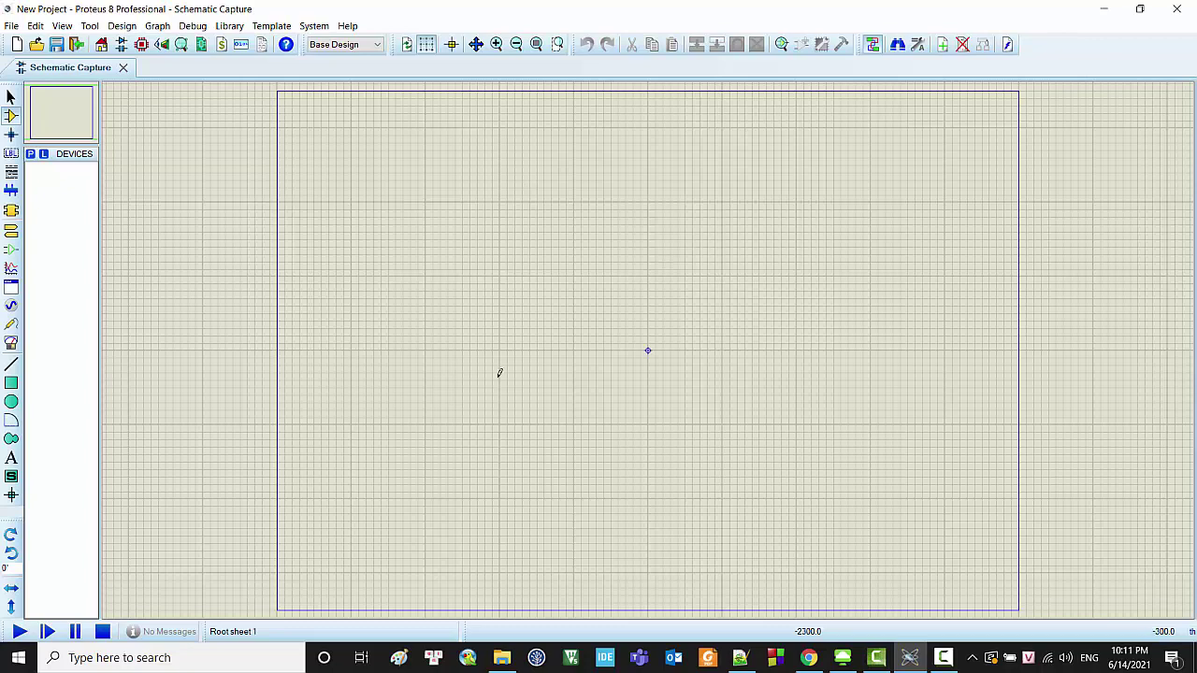
pyautogui.click(1105, 11)
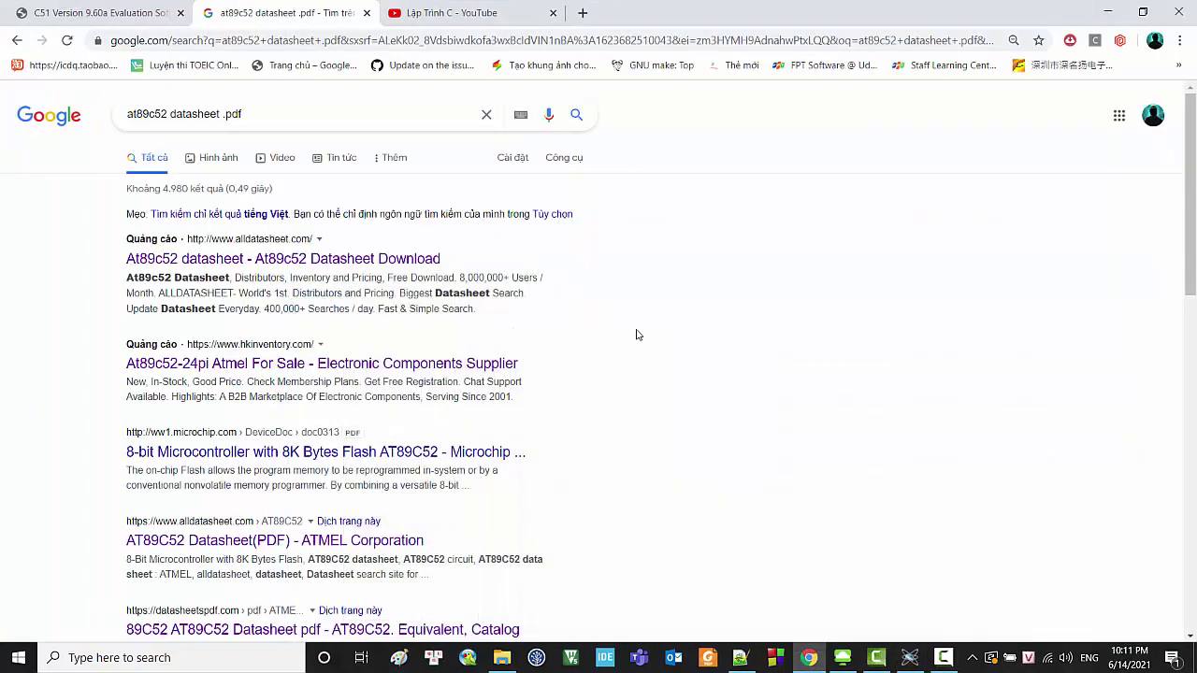
pyautogui.moveTo(262, 115); pyautogui.dragTo(66, 121)
pyautogui.click(120, 9)
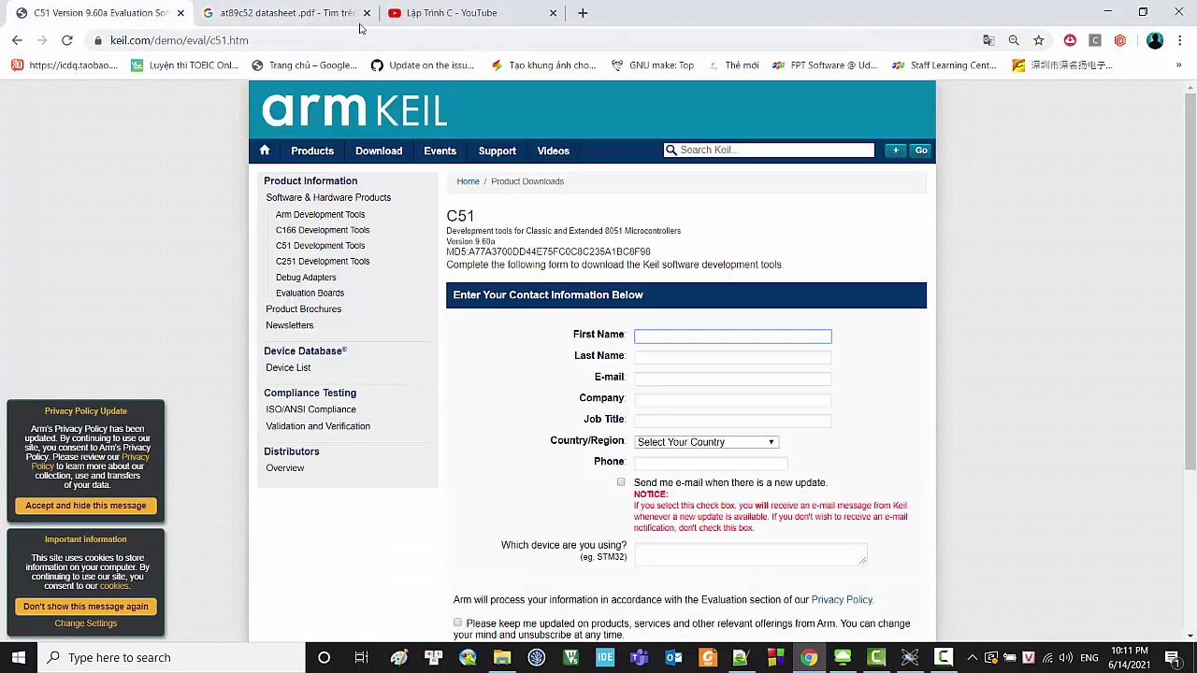
pyautogui.click(486, 9)
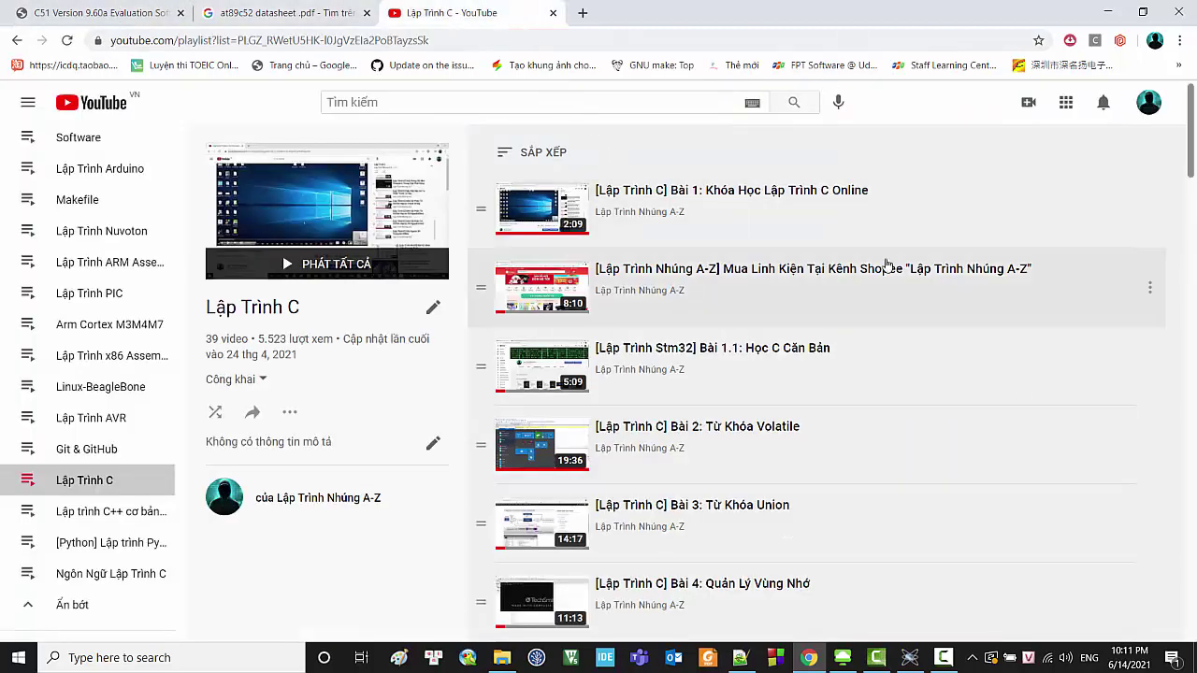
pyautogui.scroll(-7, 903, 377)
pyautogui.click(335, 8)
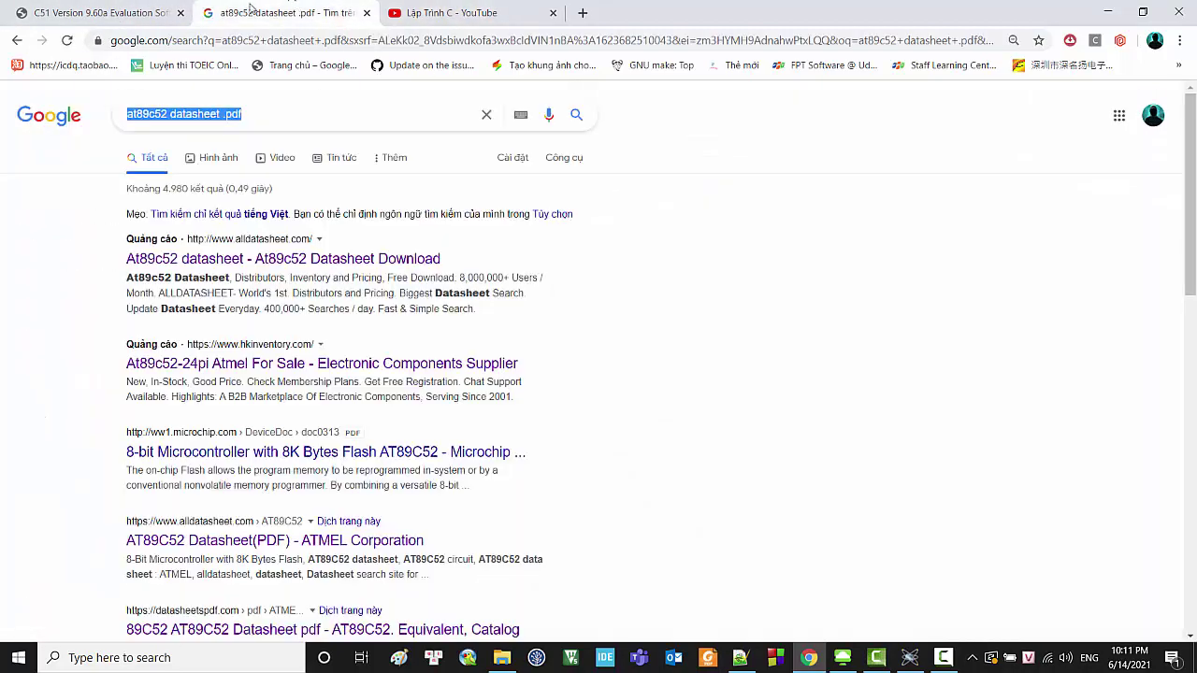
pyautogui.click(76, 7)
# Step: Minimize Chrome, refresh the desktop and launch Keil µVision5
pyautogui.click(1107, 12)
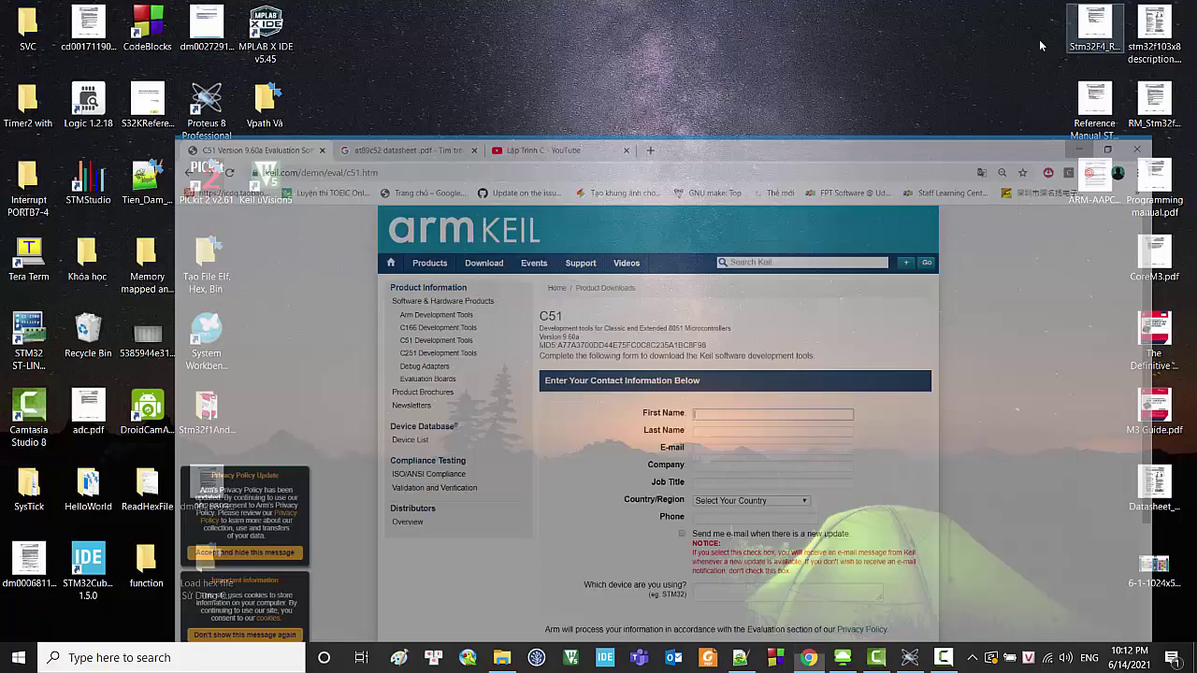
pyautogui.rightClick(587, 230)
pyautogui.click(627, 274)
pyautogui.doubleClick(281, 180)
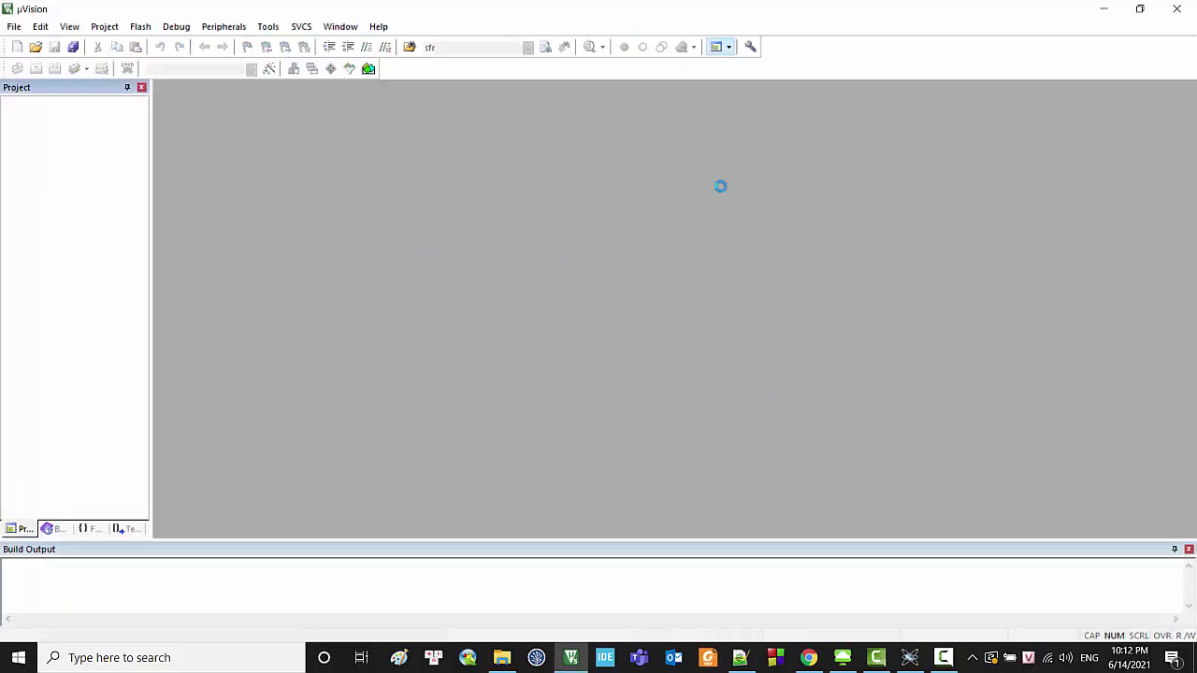
# Step: Start a new µVision project and create a folder named NewProject inside LapTrinh8051
pyautogui.click(107, 27)
pyautogui.click(117, 44)
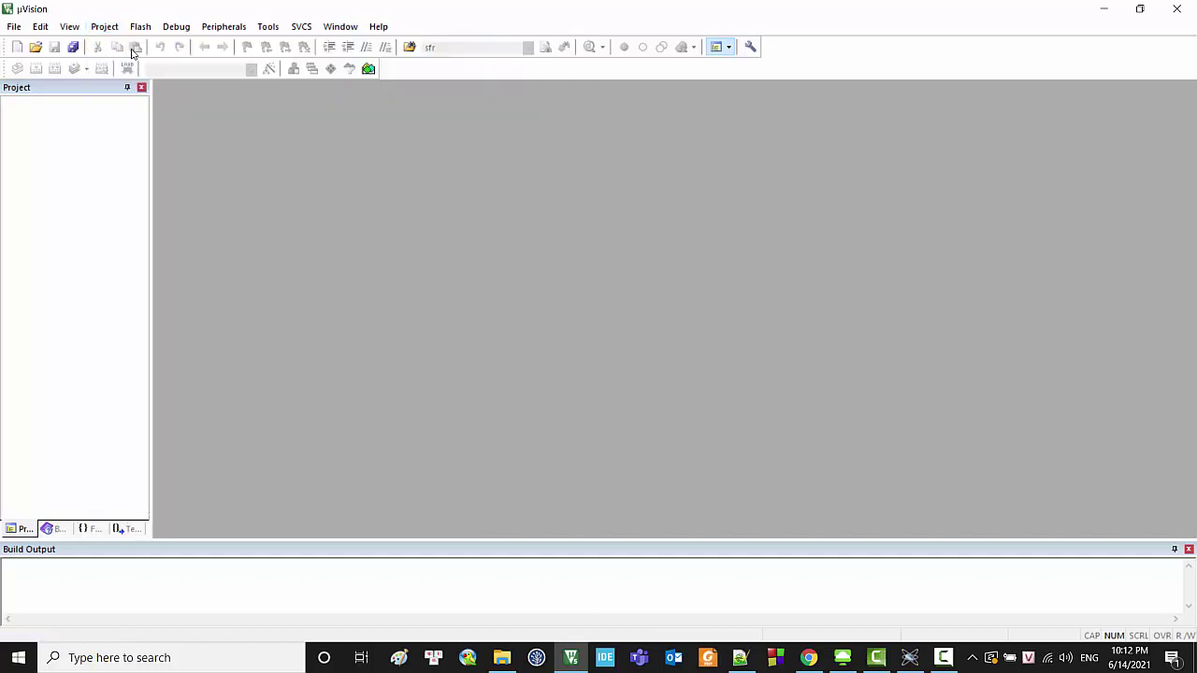
pyautogui.click(417, 287)
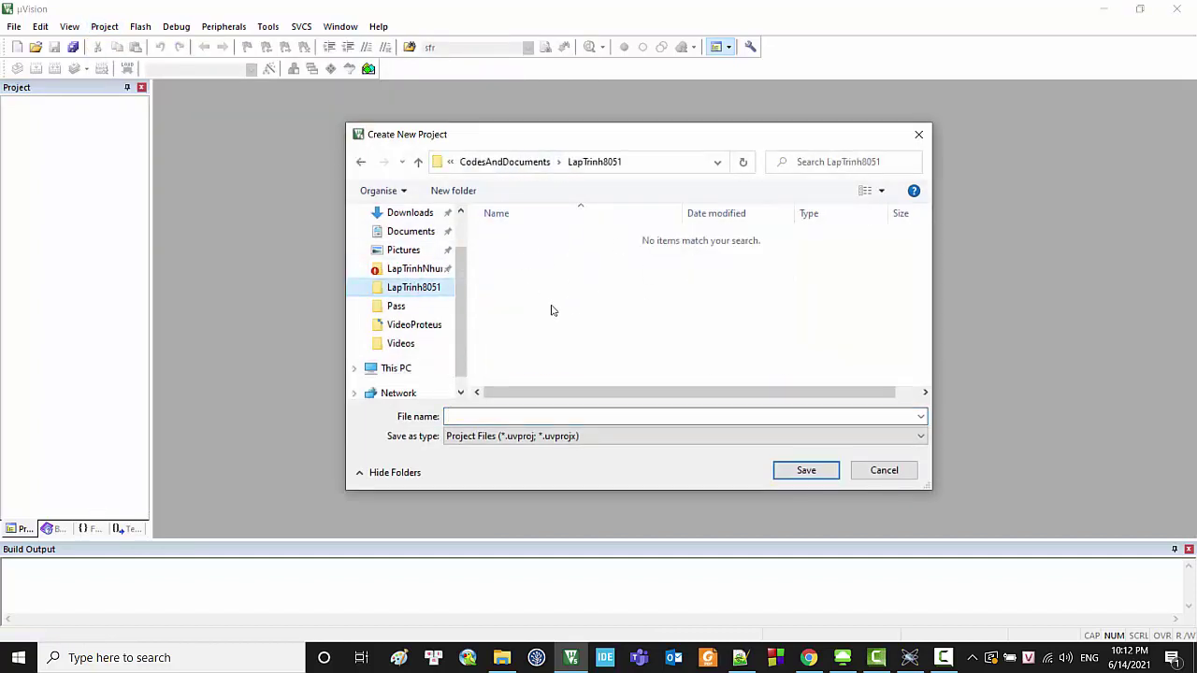
pyautogui.click(453, 191)
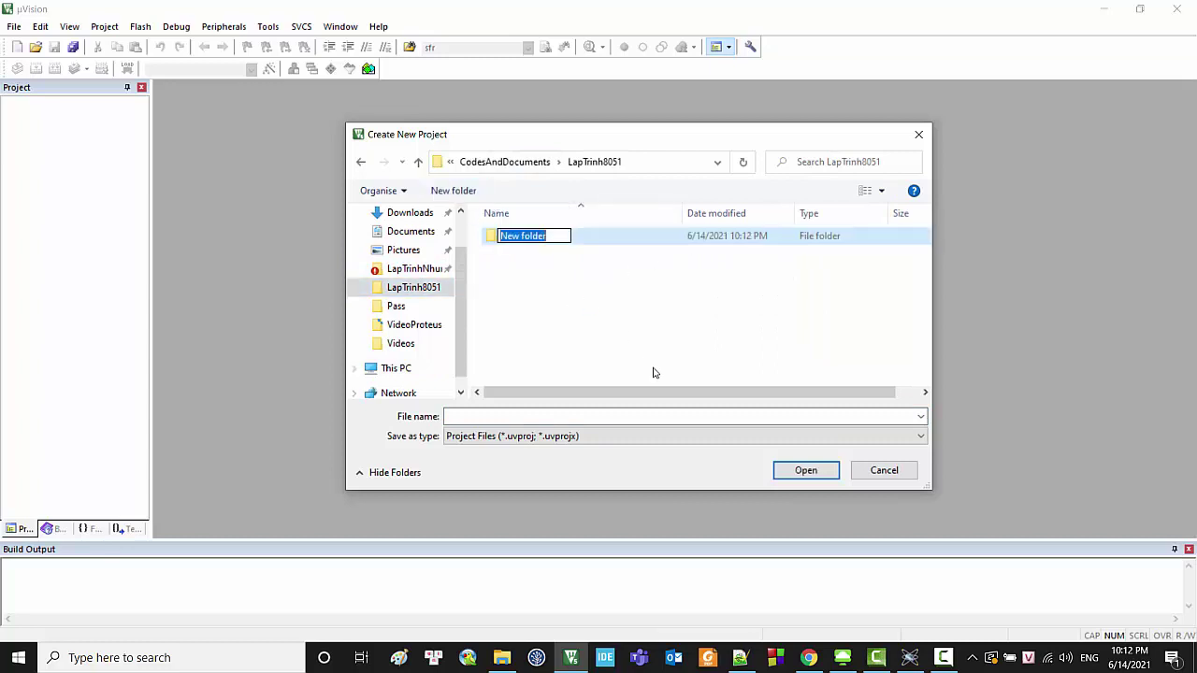
pyautogui.write('N')
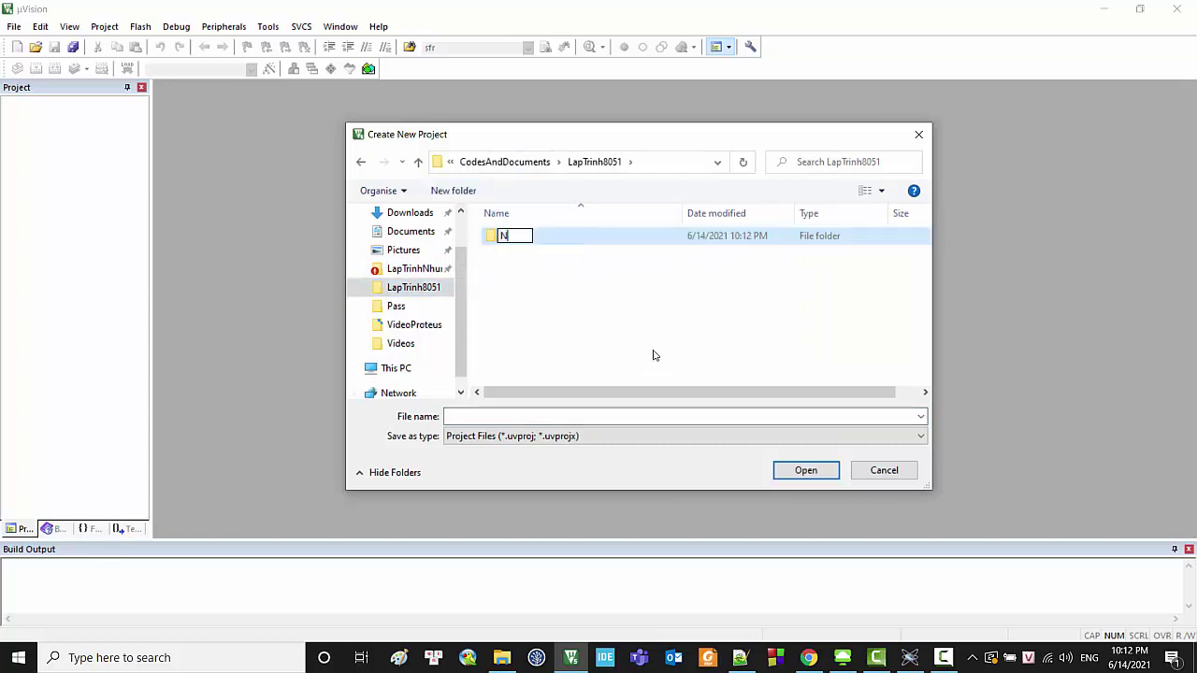
pyautogui.write('ewProject')
pyautogui.press('Return')
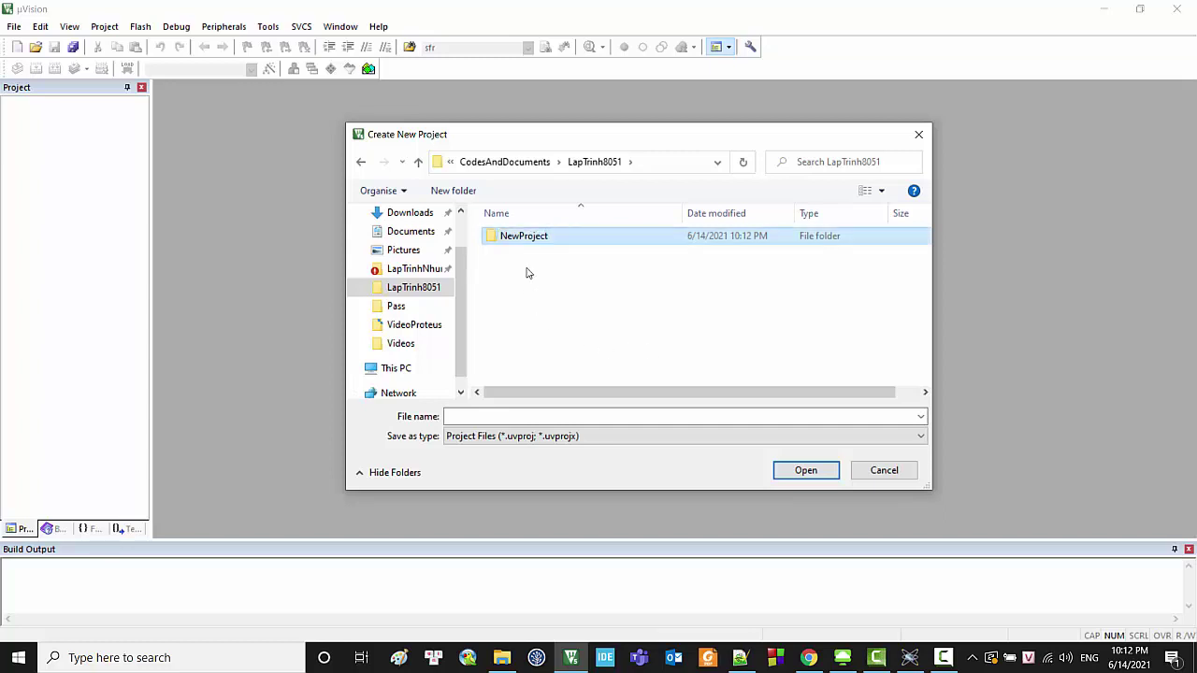
# Step: Save the project as NewProject inside the NewProject folder
pyautogui.click(547, 238)
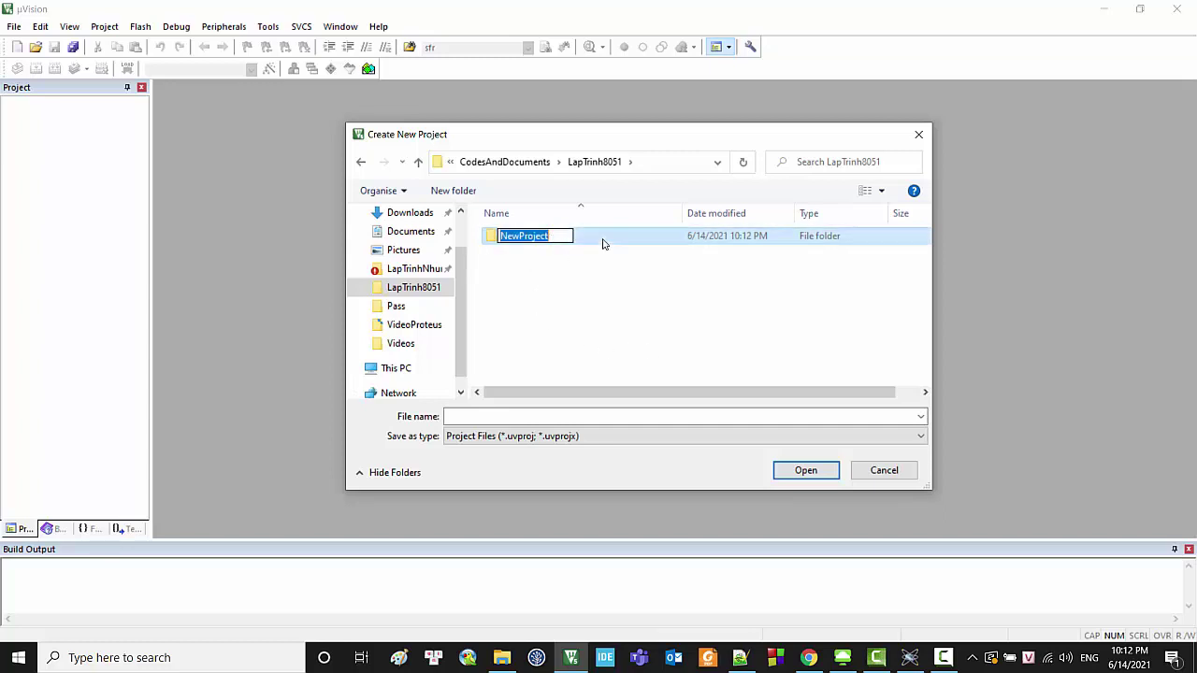
pyautogui.doubleClick(602, 243)
pyautogui.write('NewProject')
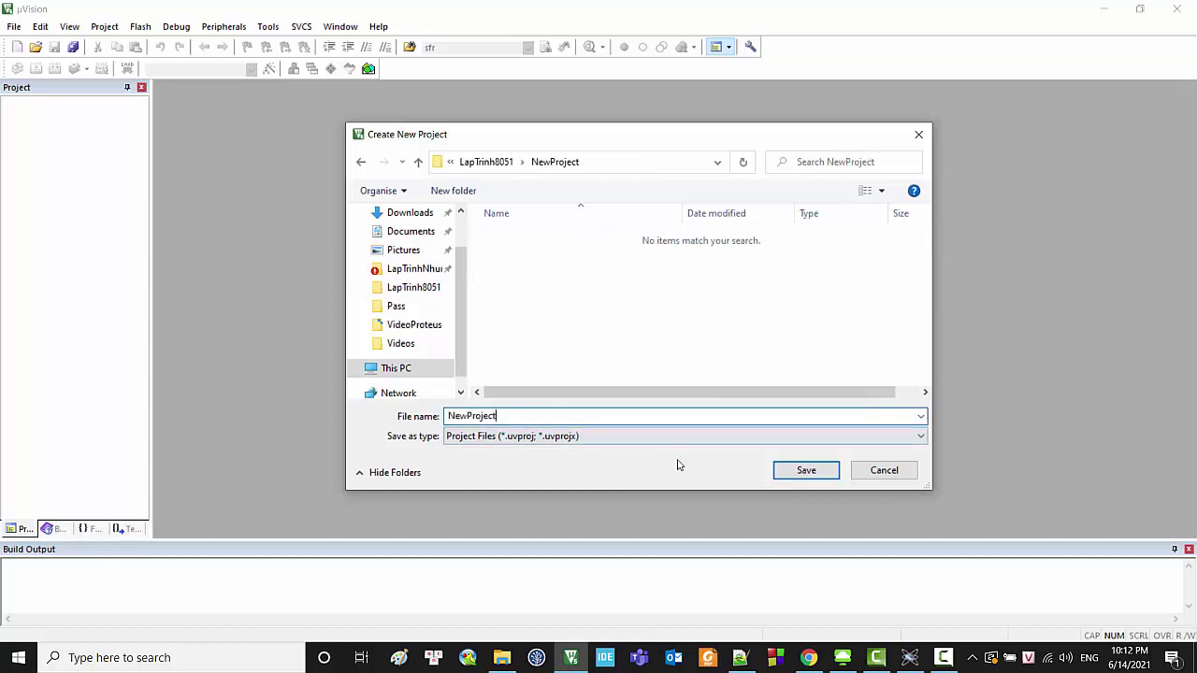
pyautogui.click(800, 472)
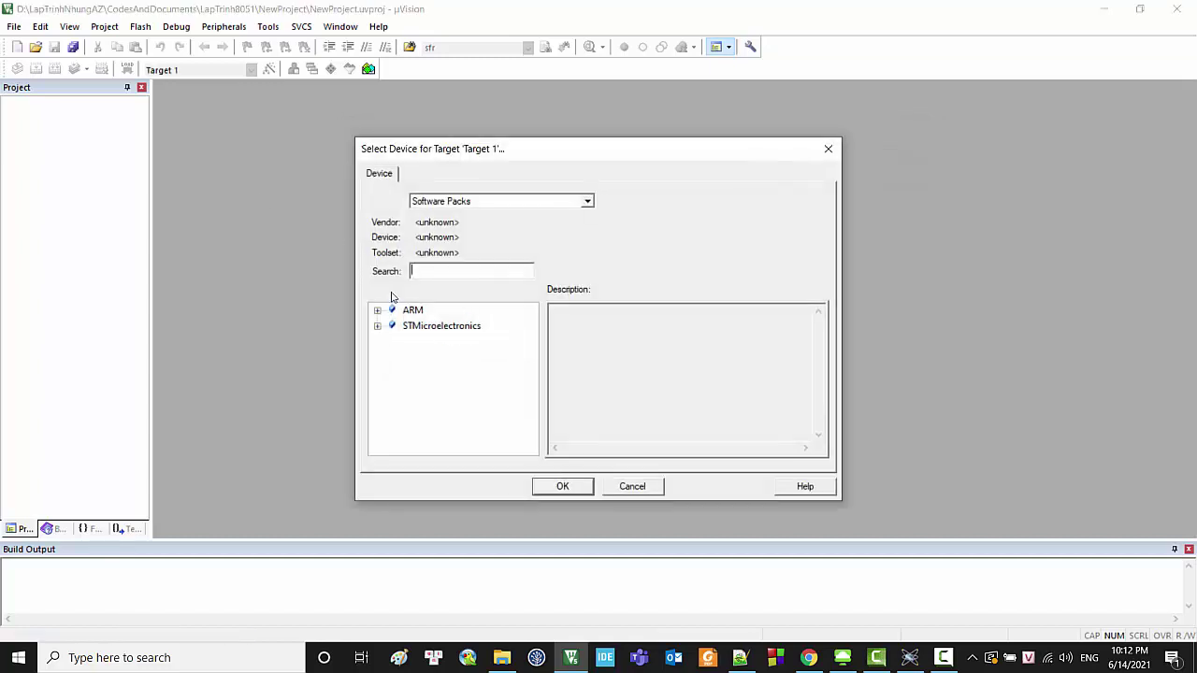
# Step: Set the device source for Target 1 to Legacy Device Database [no RTE] and switch to the Keil C51 page in Chrome
pyautogui.click(473, 203)
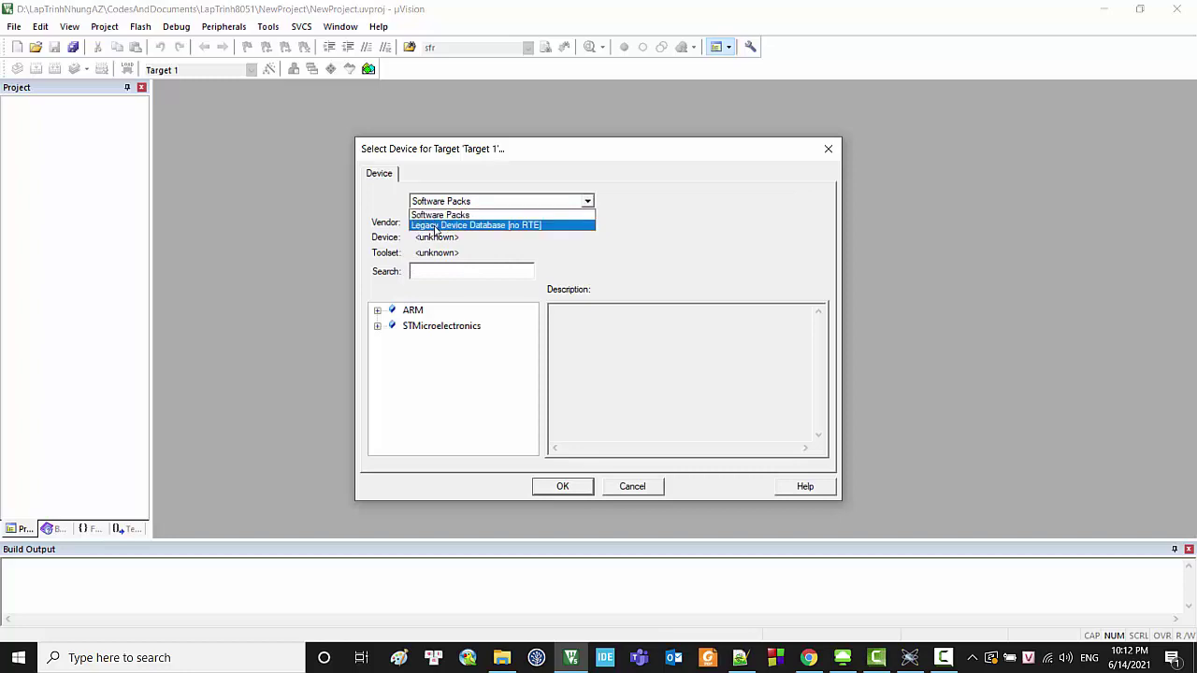
pyautogui.click(500, 226)
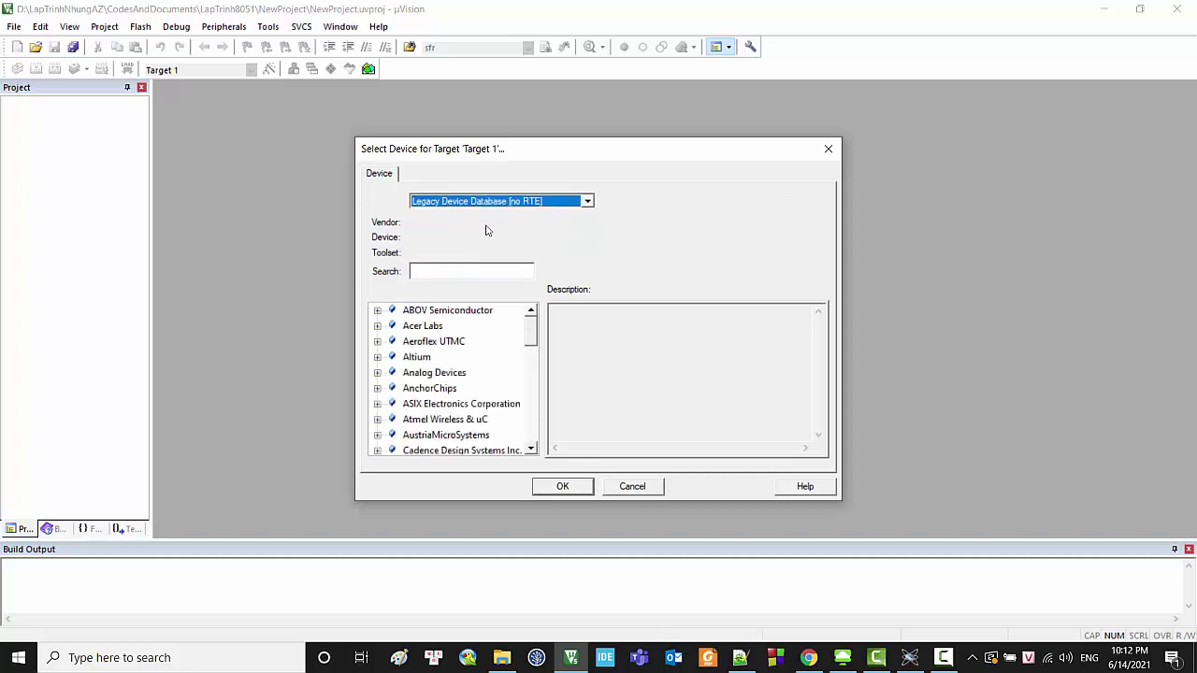
pyautogui.click(809, 658)
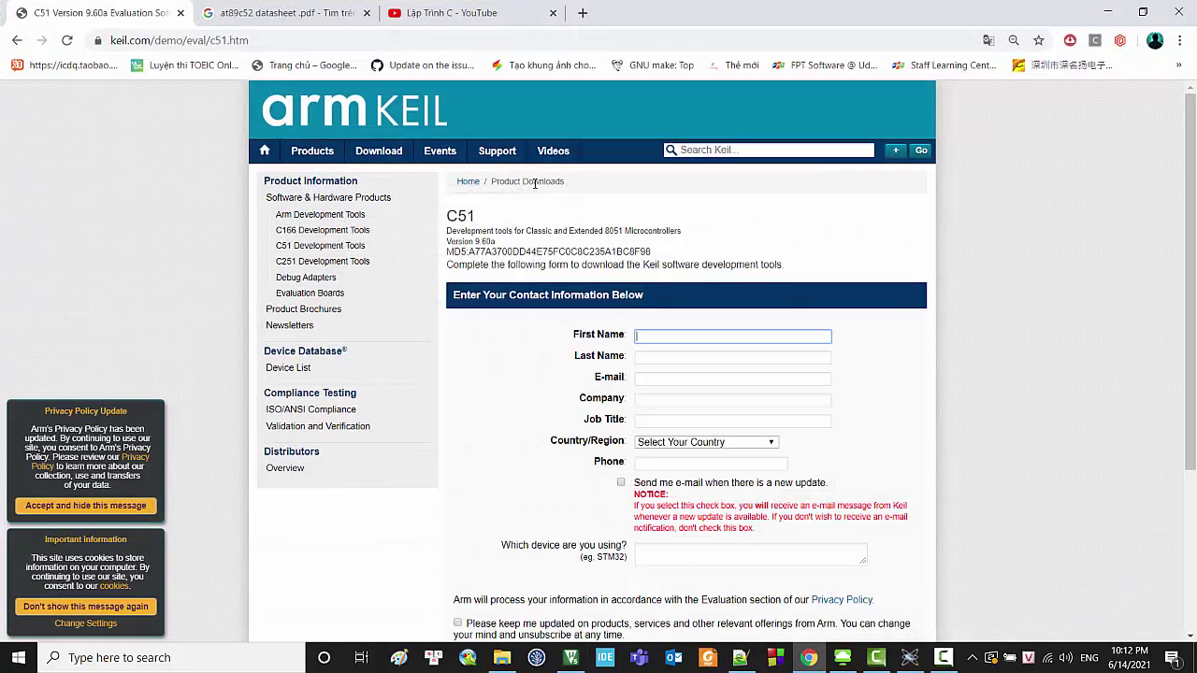
# Step: Return to µVision, switch the device source to Software Packs and examine the ARM device families
pyautogui.click(1107, 11)
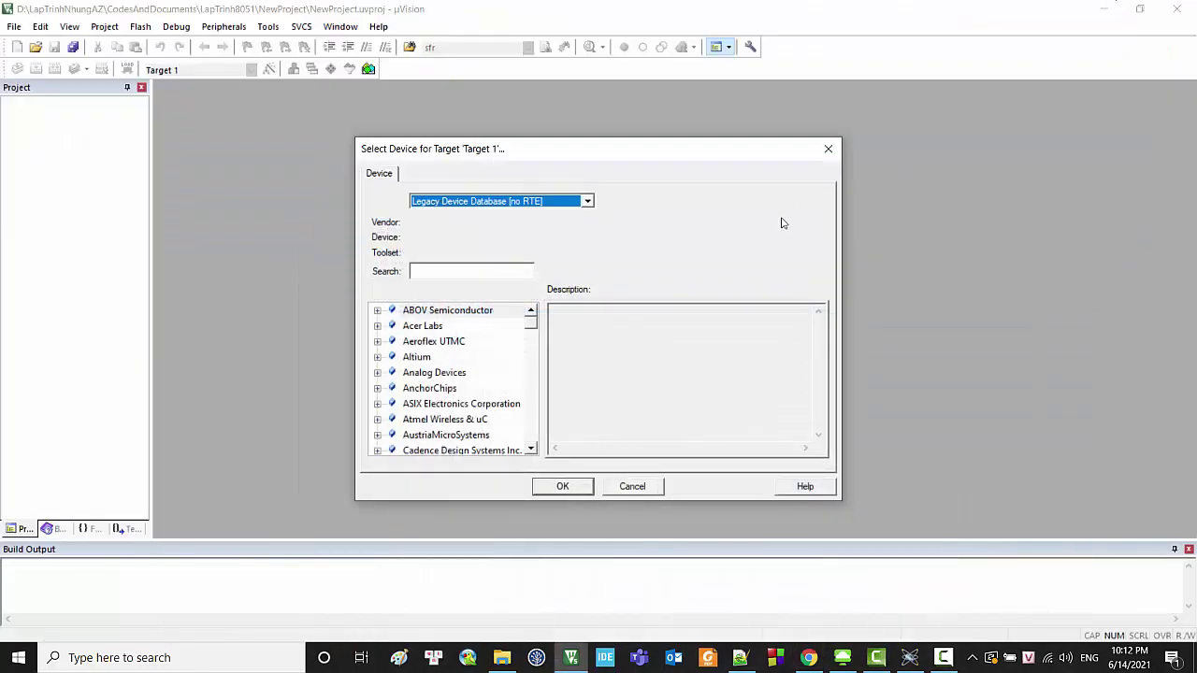
pyautogui.click(589, 201)
pyautogui.click(535, 211)
pyautogui.click(555, 200)
pyautogui.click(522, 205)
pyautogui.click(440, 201)
pyautogui.click(432, 213)
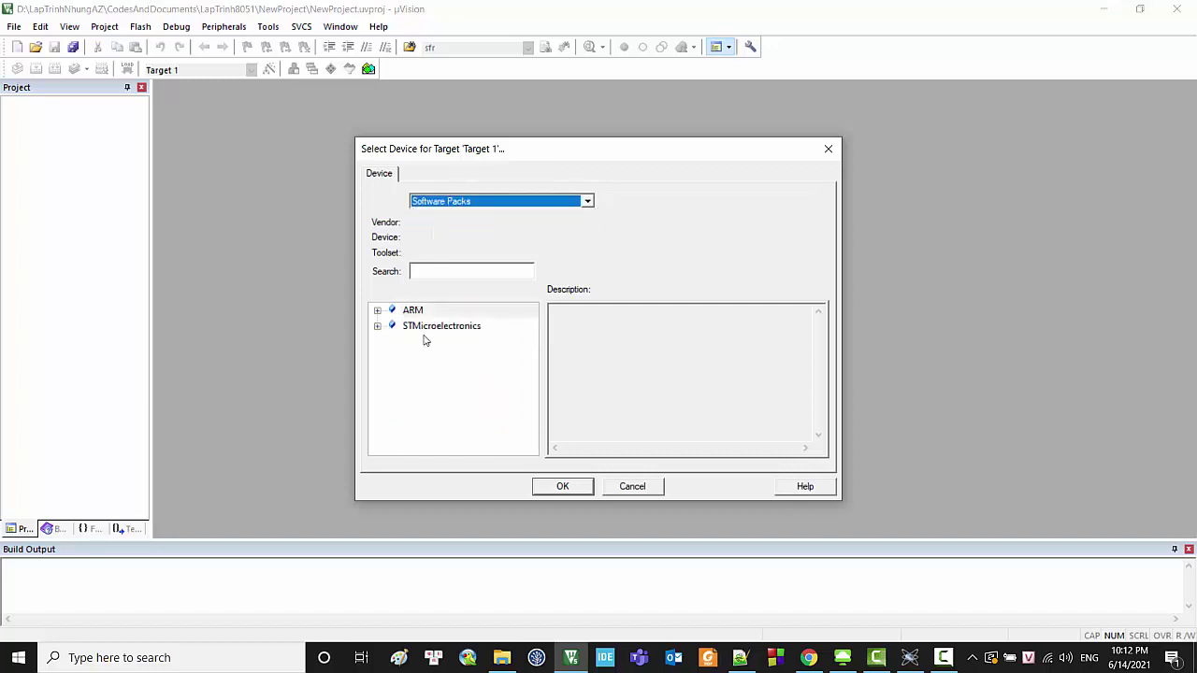
pyautogui.click(376, 311)
pyautogui.scroll(-1, 444, 400)
pyautogui.scroll(-2, 443, 400)
pyautogui.scroll(3, 449, 412)
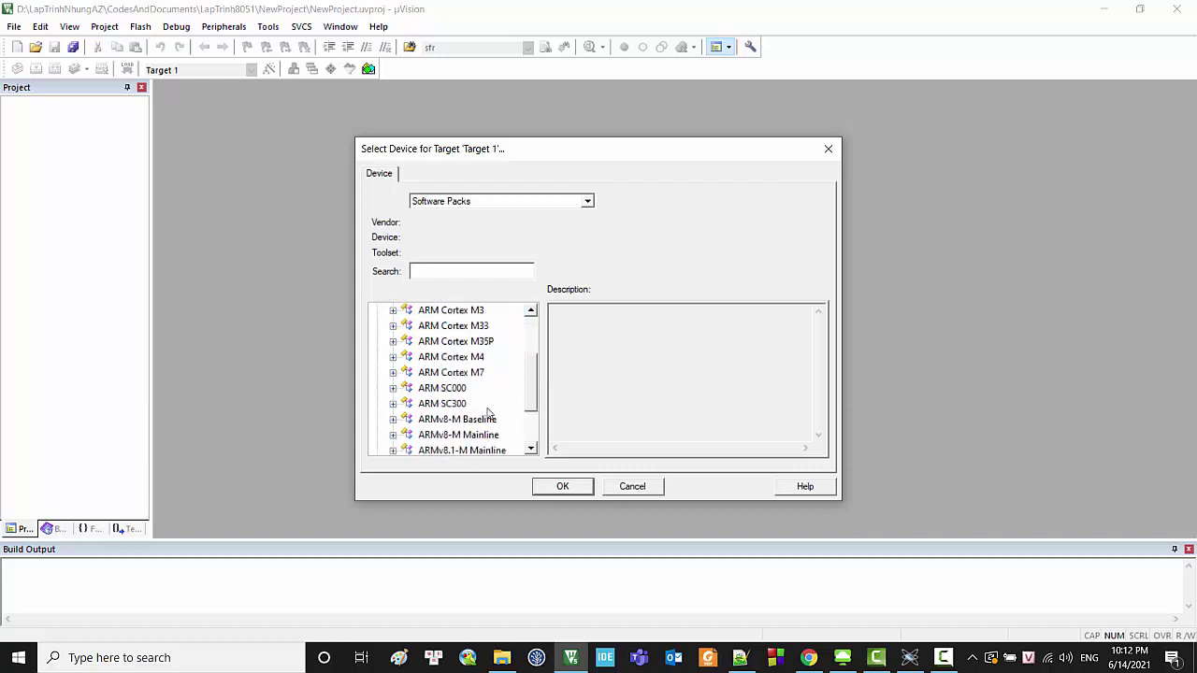
# Step: Set the device source to Legacy Device Database [no RTE], search for at89c52 and select the Microchip AT89C52
pyautogui.click(573, 203)
pyautogui.click(468, 227)
pyautogui.click(426, 272)
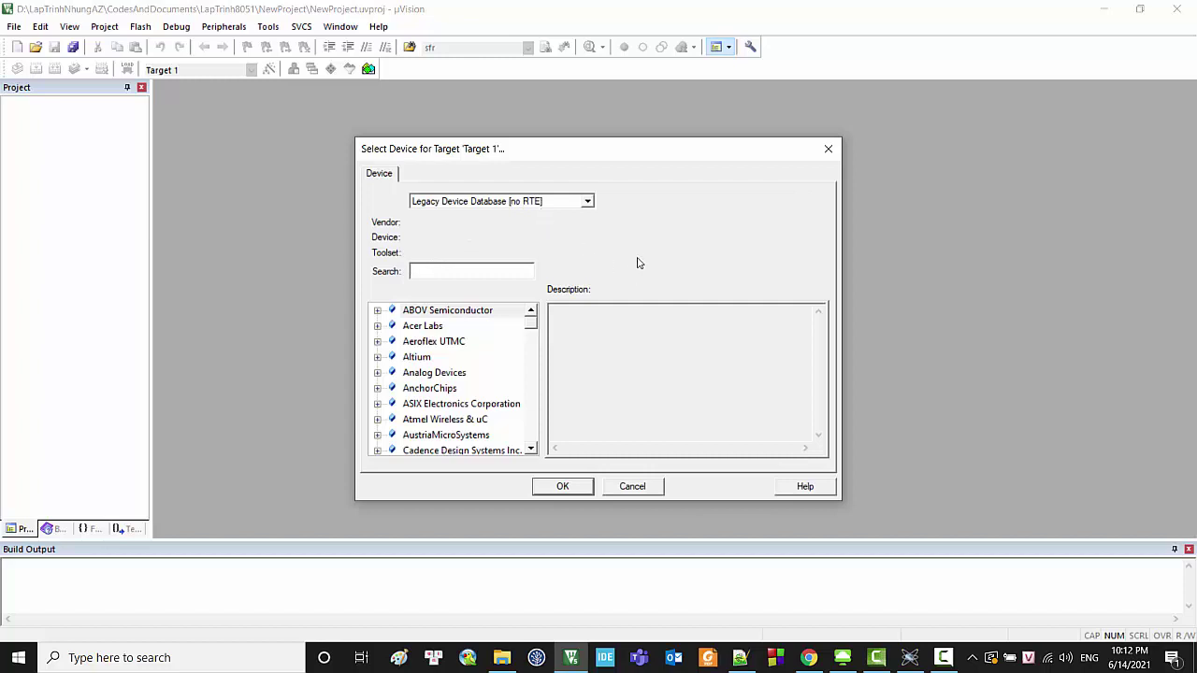
pyautogui.write('at89')
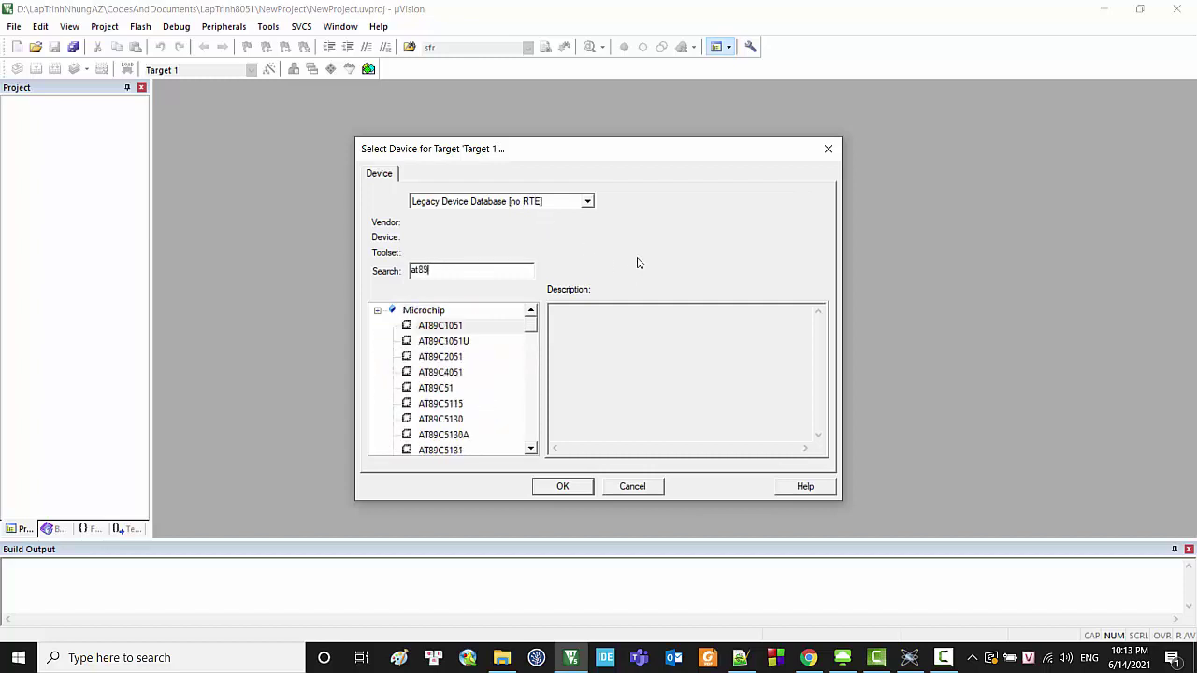
pyautogui.write('c52')
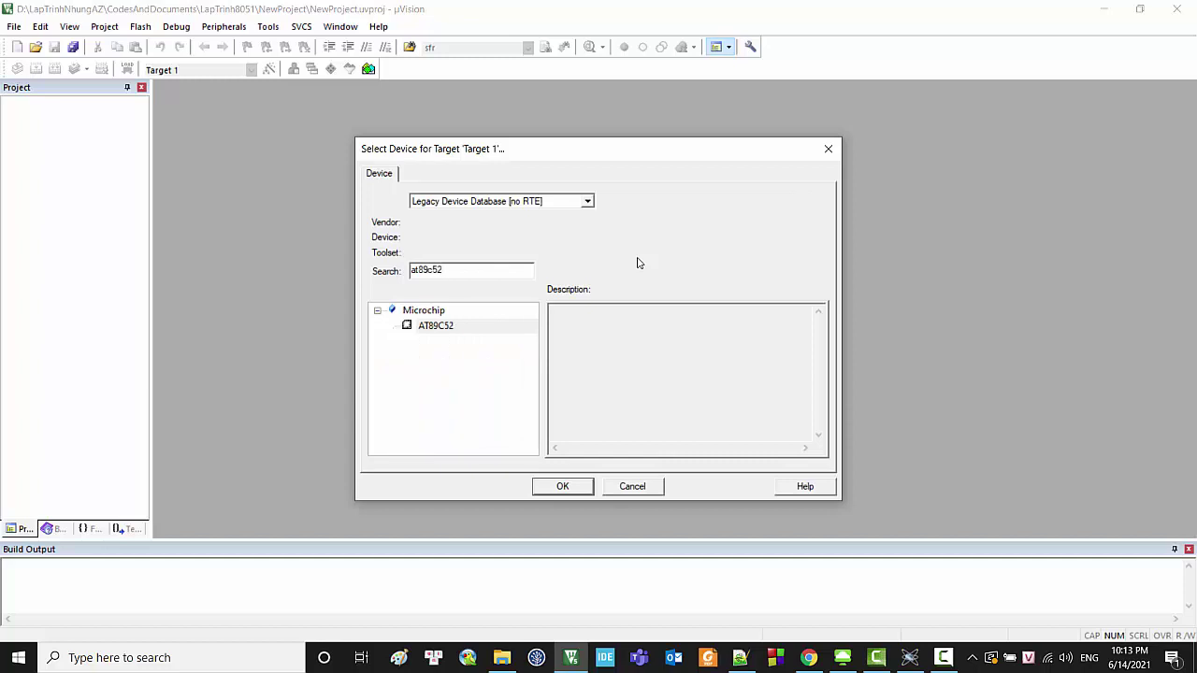
pyautogui.click(471, 326)
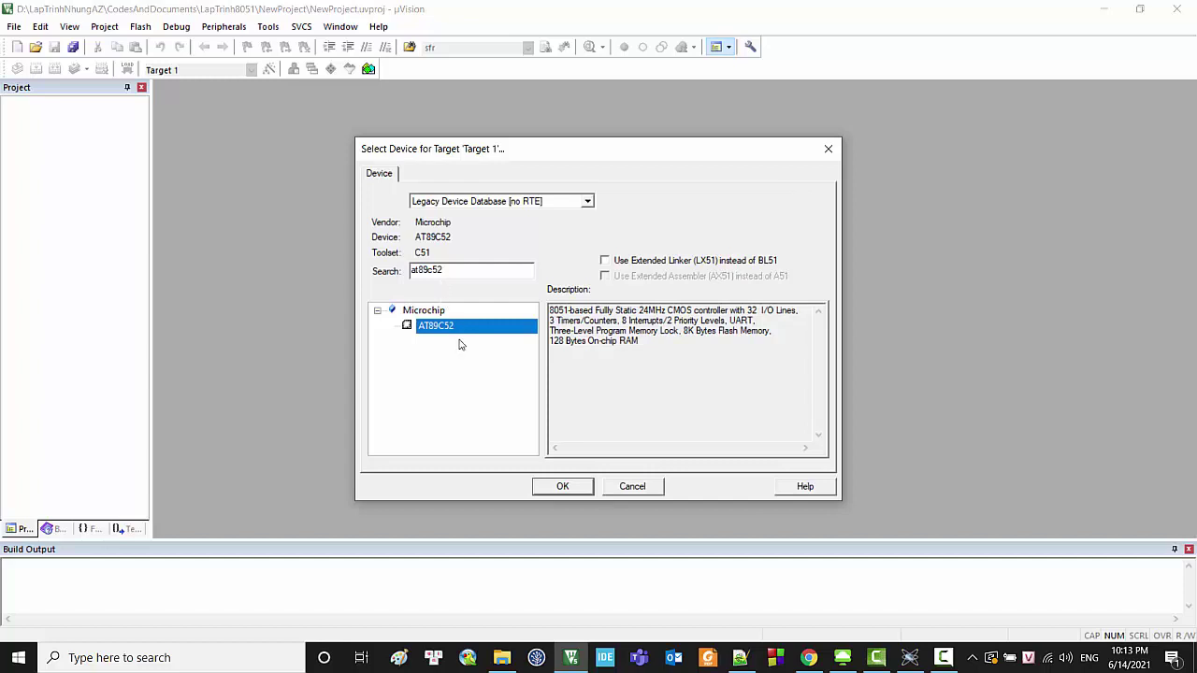
# Step: Examine the AT89C52 description for its 8051 core, I/O lines, timers and interrupts
pyautogui.click(638, 340)
pyautogui.moveTo(638, 339); pyautogui.dragTo(549, 309)
pyautogui.click(697, 345)
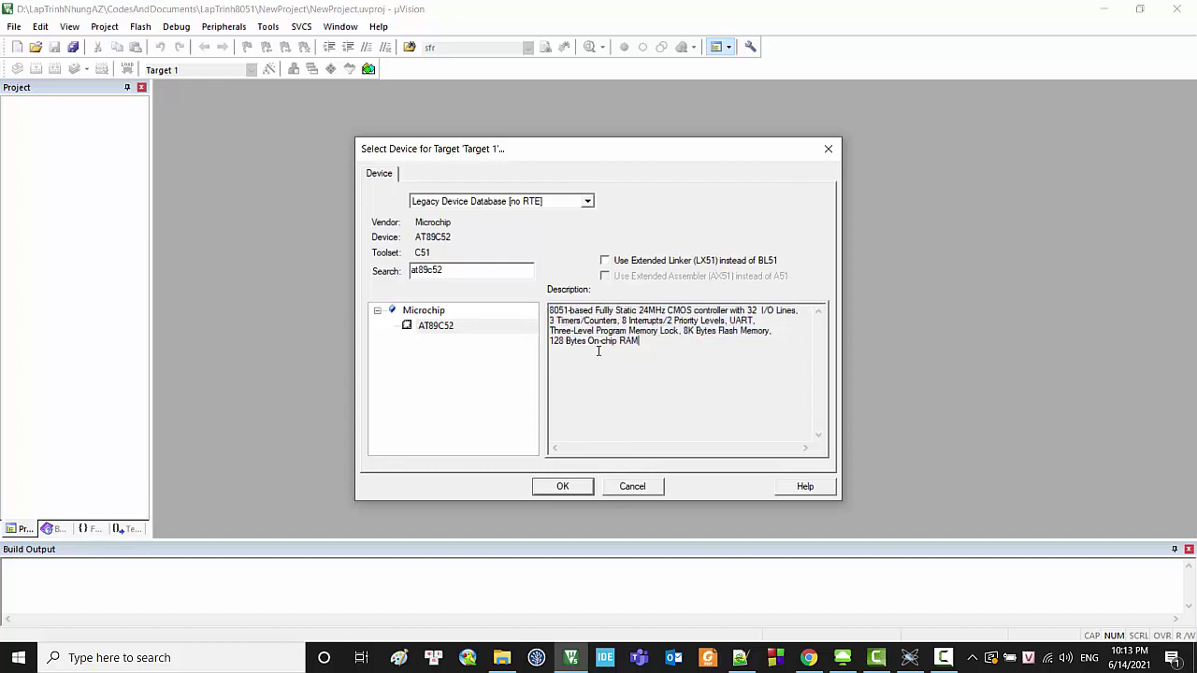
pyautogui.moveTo(569, 311); pyautogui.dragTo(549, 289)
pyautogui.click(629, 331)
pyautogui.click(688, 331)
pyautogui.moveTo(683, 331); pyautogui.dragTo(560, 309)
pyautogui.click(724, 342)
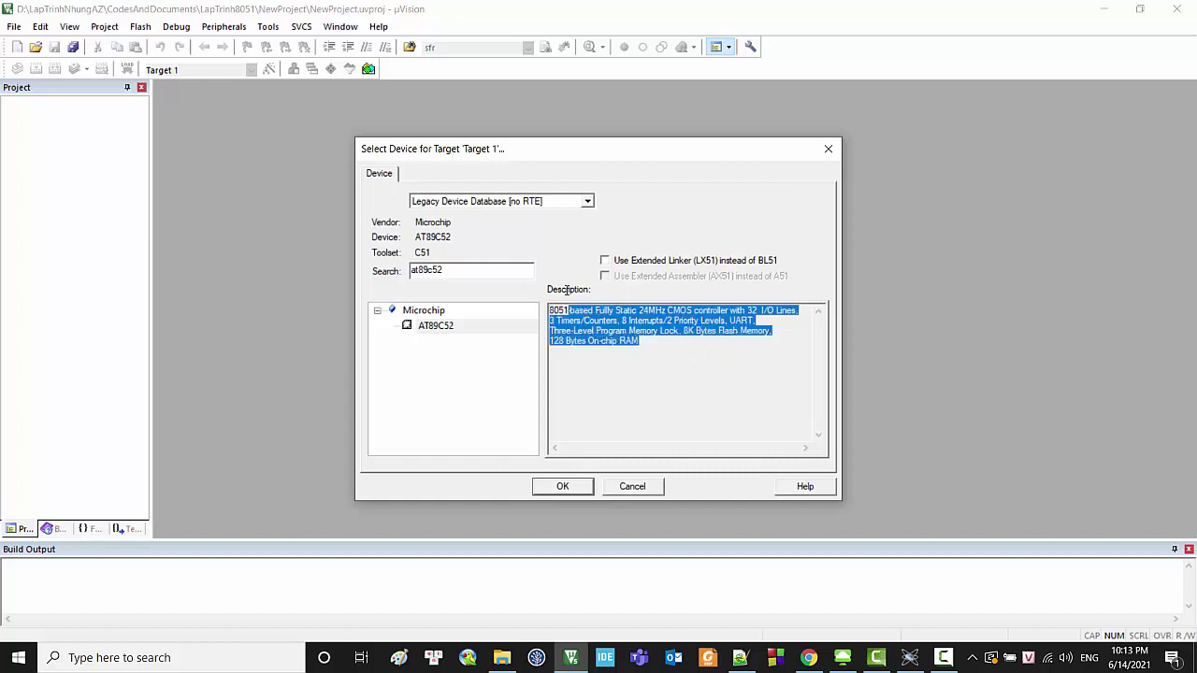
pyautogui.click(680, 320)
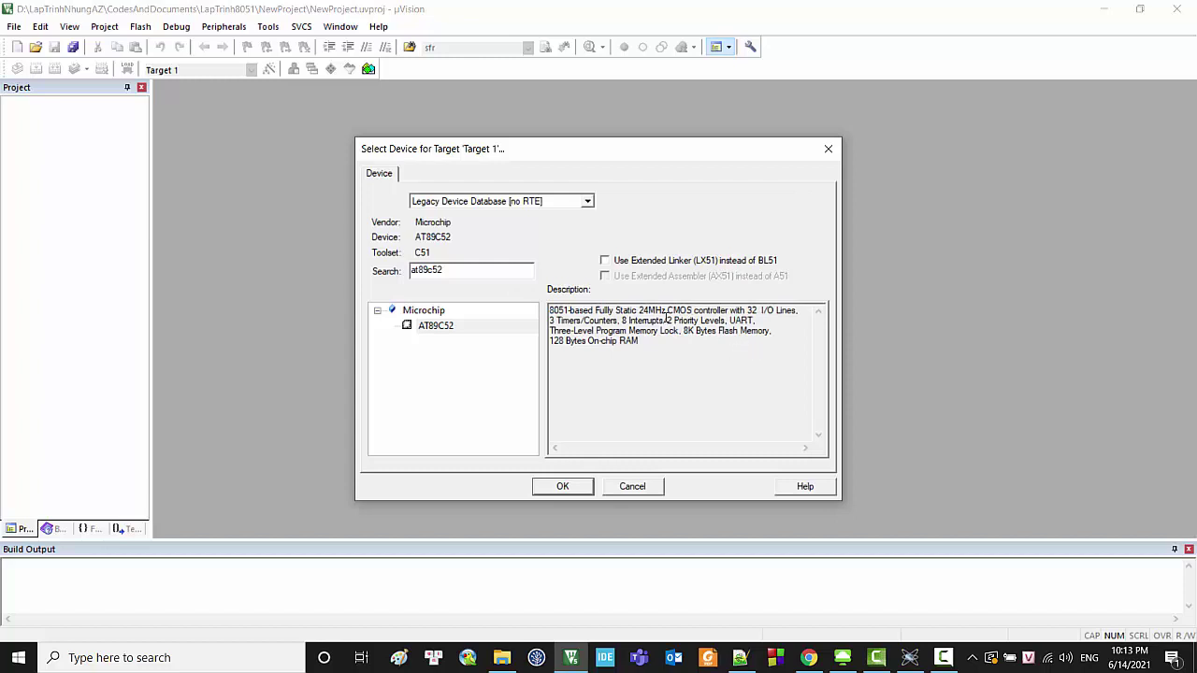
# Step: Examine the flash memory and on-chip RAM entries in the AT89C52 description
pyautogui.click(706, 343)
pyautogui.keyDown('shift'); pyautogui.click(684, 331); pyautogui.keyUp('shift')
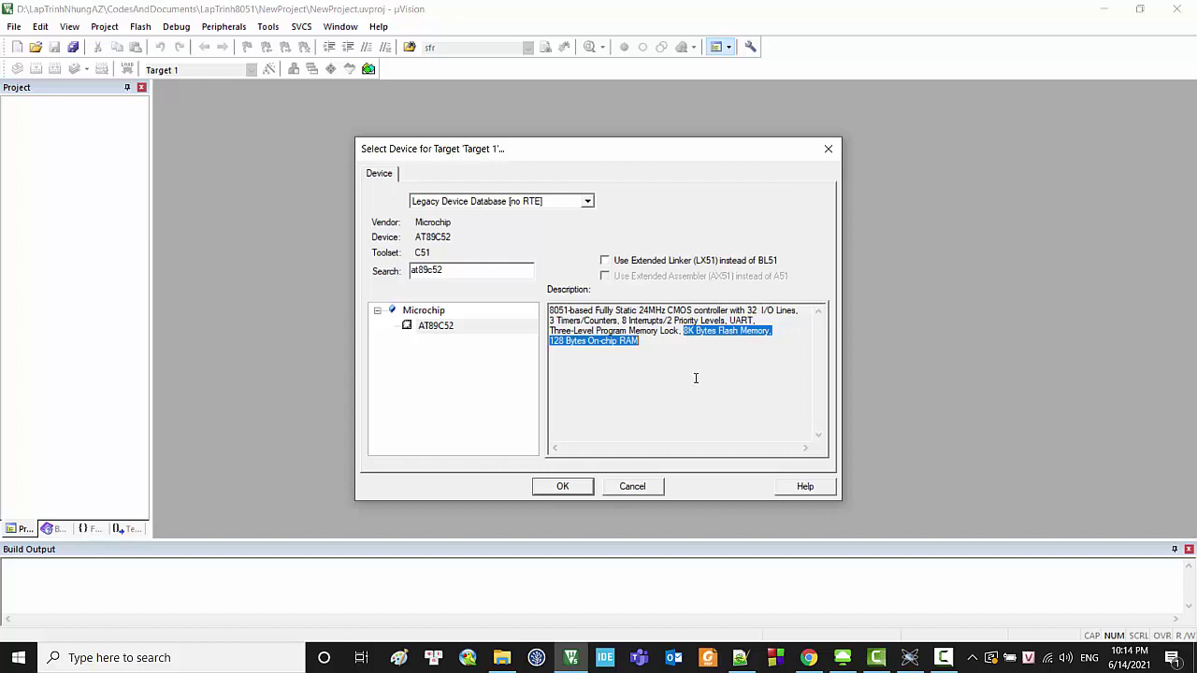
pyautogui.click(694, 350)
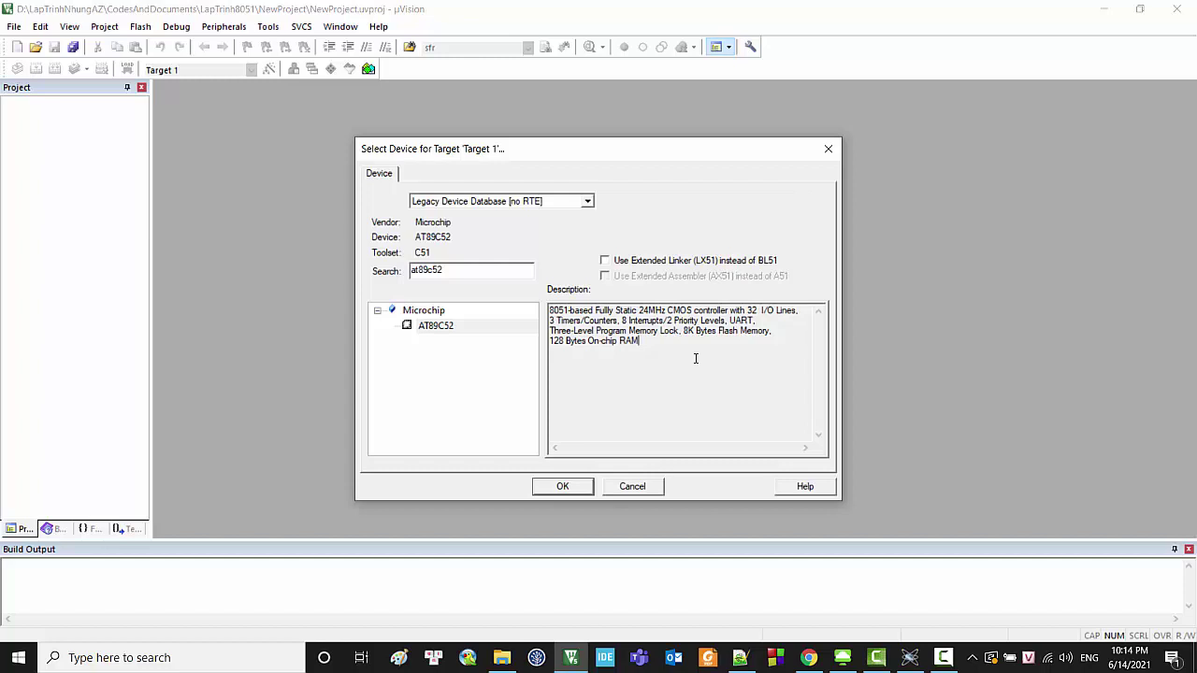
pyautogui.keyDown('shift'); pyautogui.click(686, 332); pyautogui.keyUp('shift')
pyautogui.click(731, 367)
pyautogui.moveTo(684, 334); pyautogui.dragTo(777, 329)
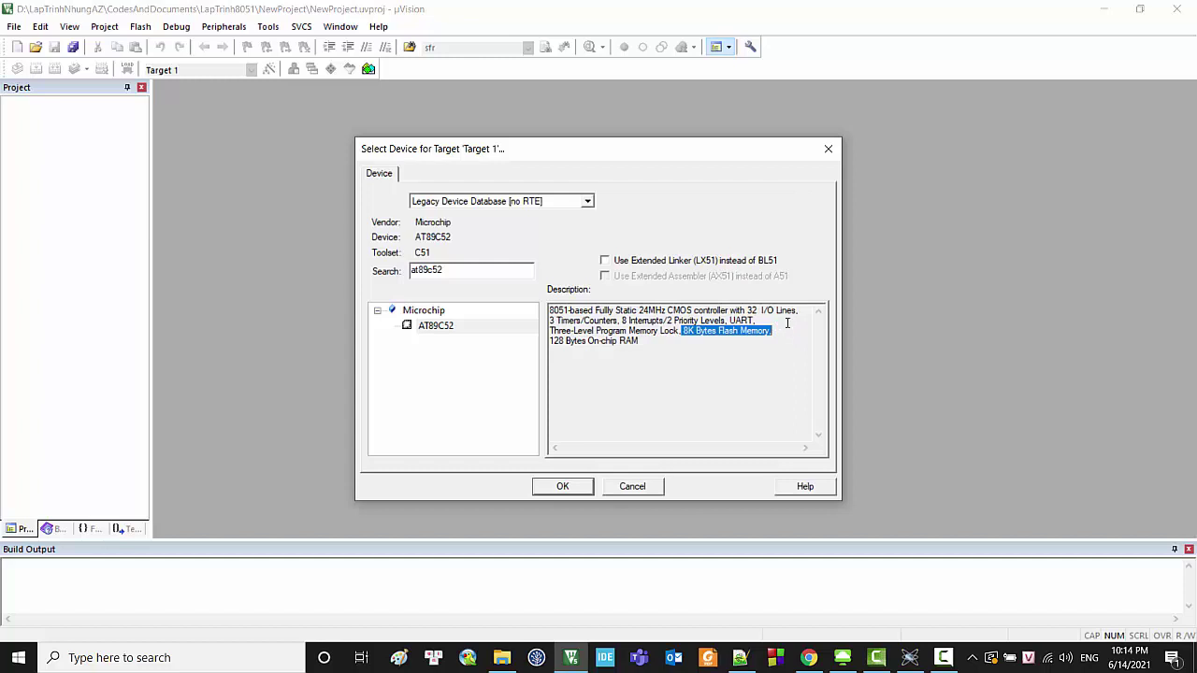
pyautogui.click(788, 322)
pyautogui.moveTo(788, 323); pyautogui.dragTo(701, 321)
pyautogui.moveTo(550, 331); pyautogui.dragTo(658, 331)
pyautogui.click(635, 331)
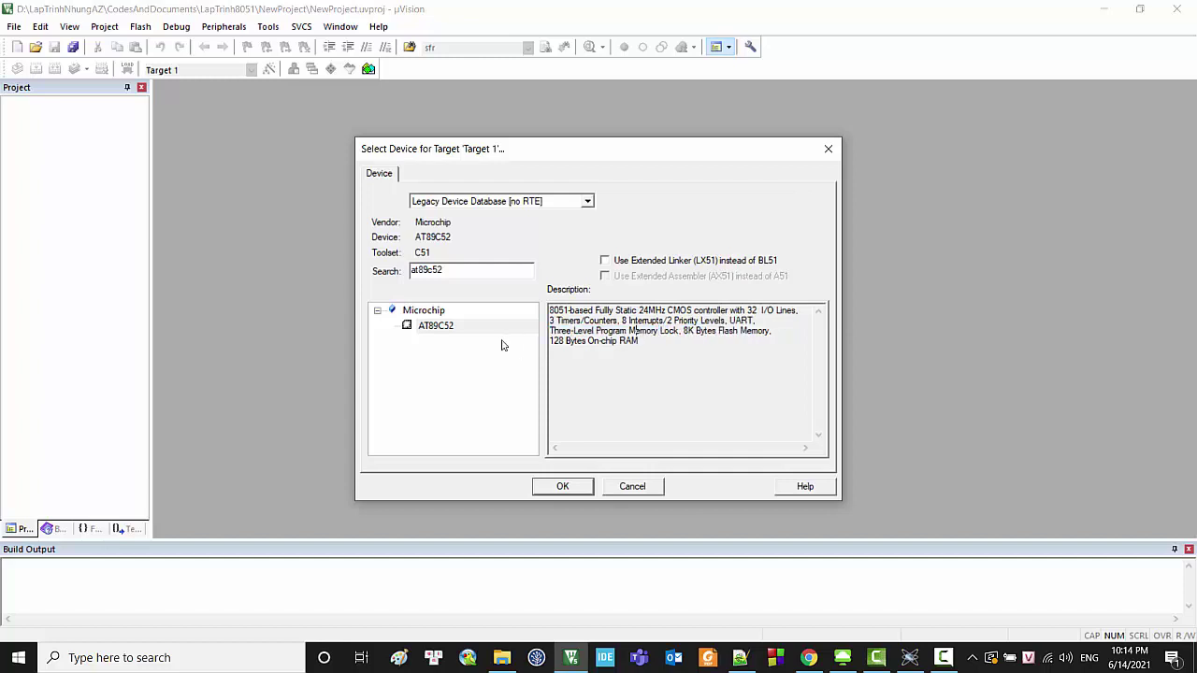
pyautogui.click(456, 330)
pyautogui.moveTo(685, 331); pyautogui.dragTo(769, 331)
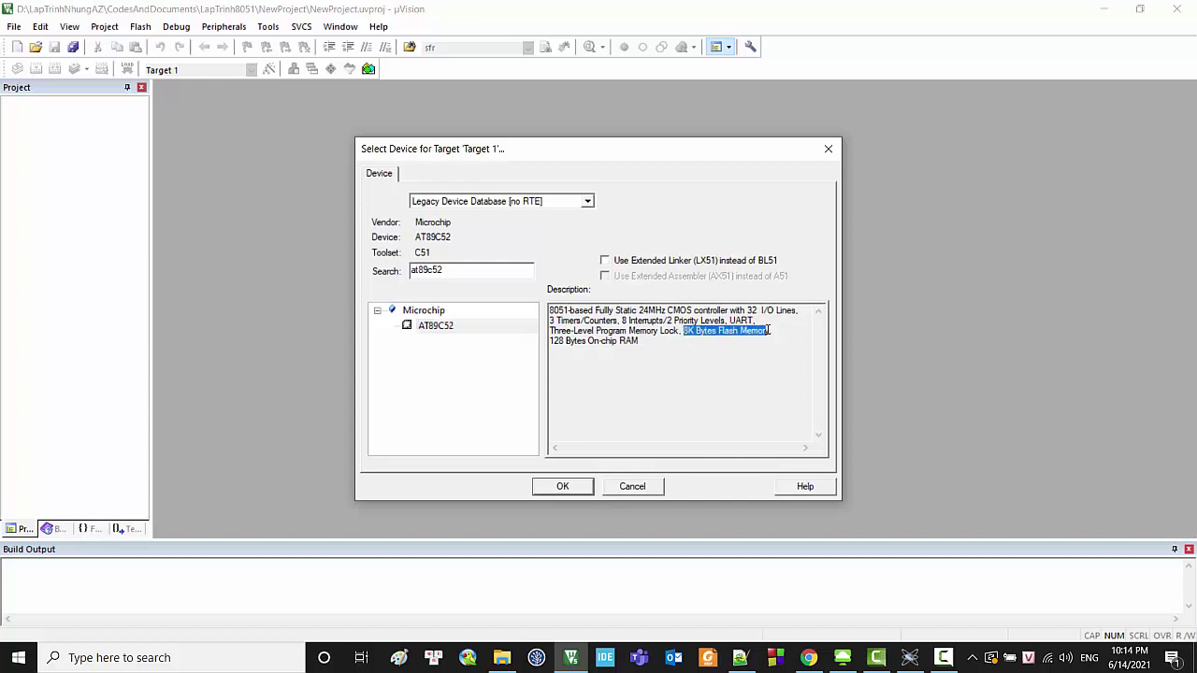
pyautogui.moveTo(554, 342); pyautogui.dragTo(642, 341)
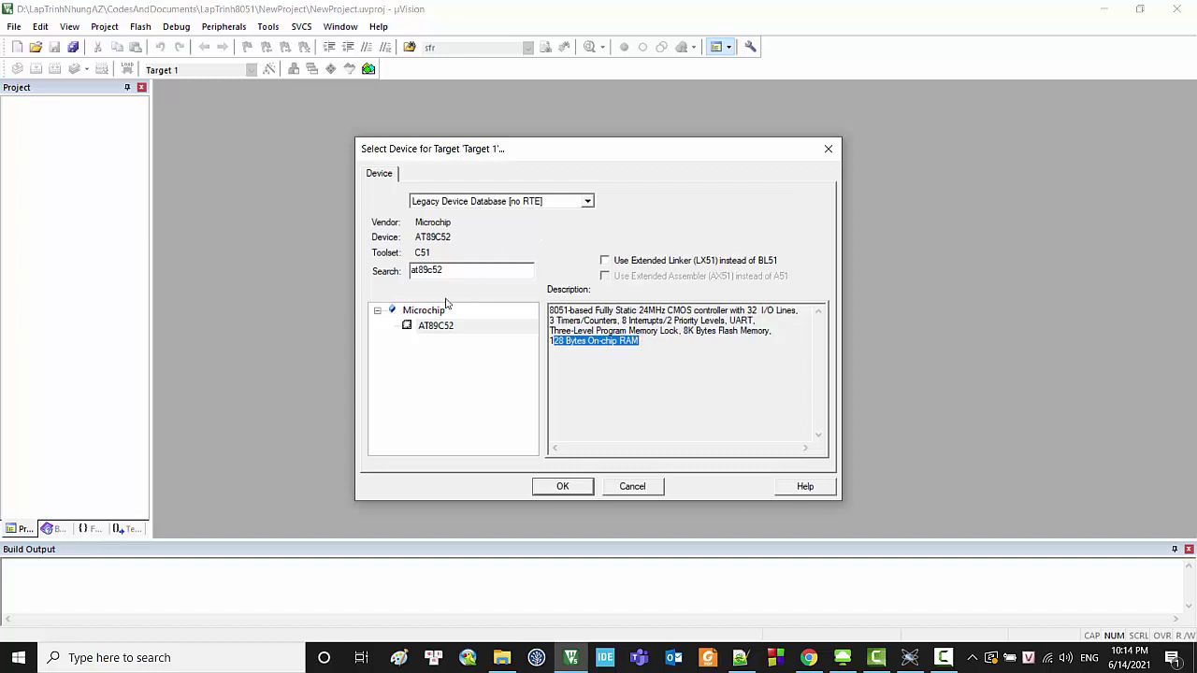
# Step: Search for at89s52, select the AT89S52 and check the on-chip RAM in its description
pyautogui.click(434, 271)
pyautogui.press('BackSpace')
pyautogui.write('s')
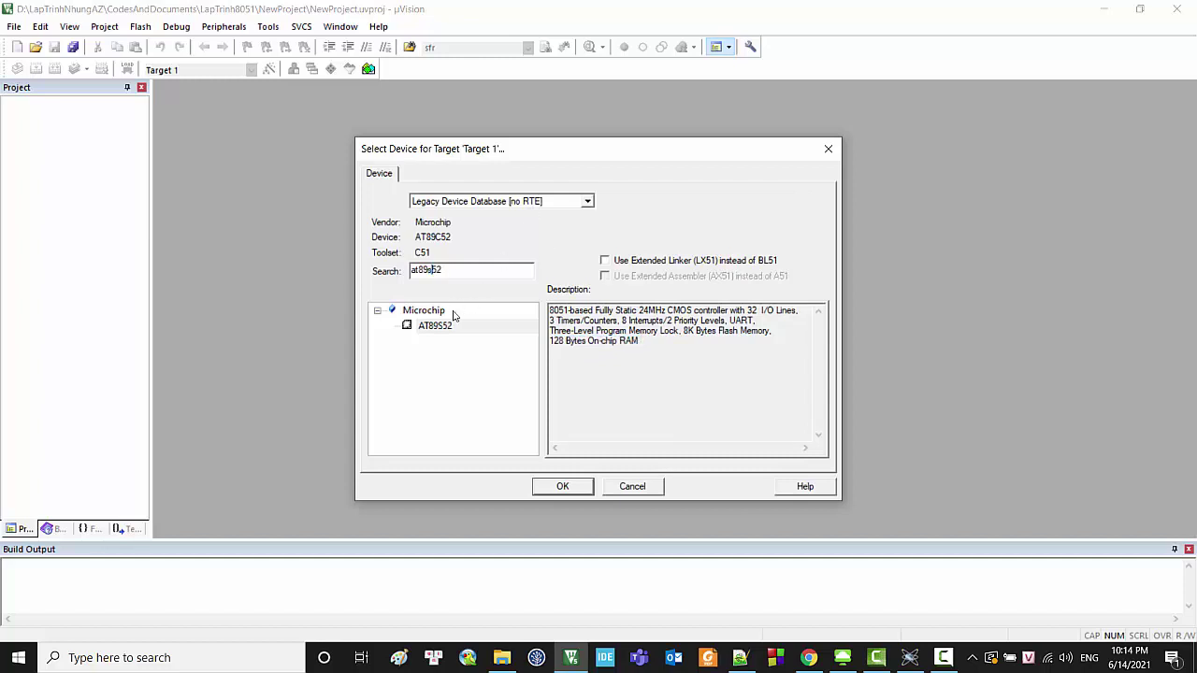
pyautogui.click(445, 331)
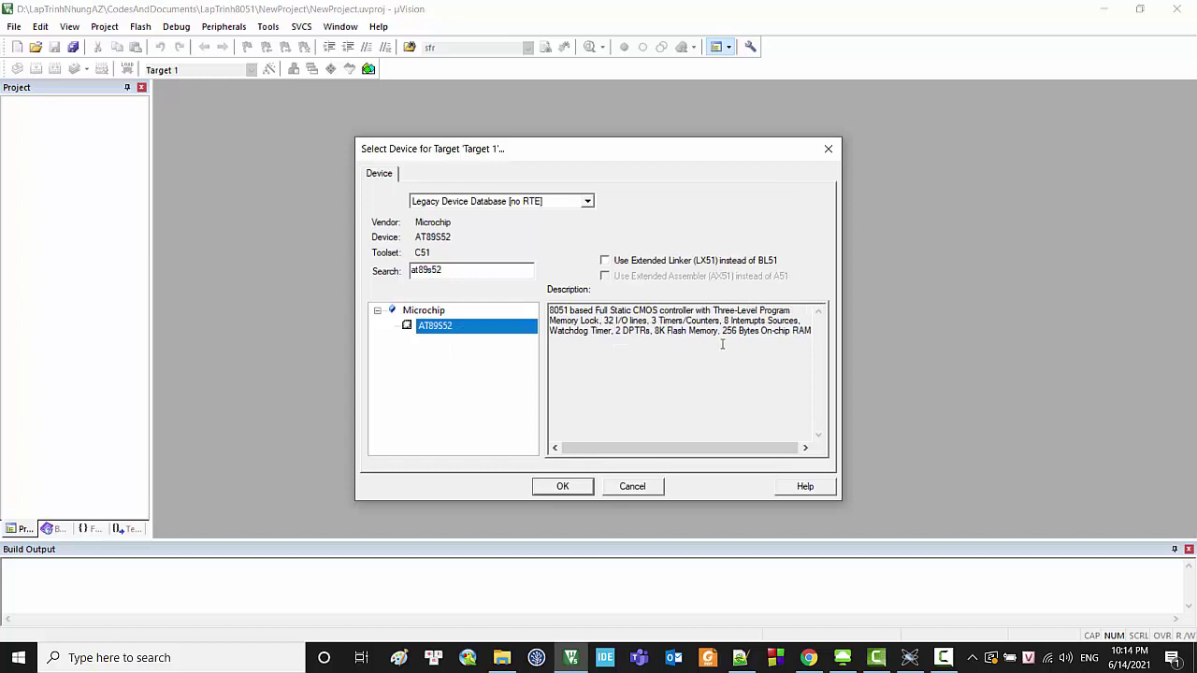
pyautogui.moveTo(722, 330); pyautogui.dragTo(834, 327)
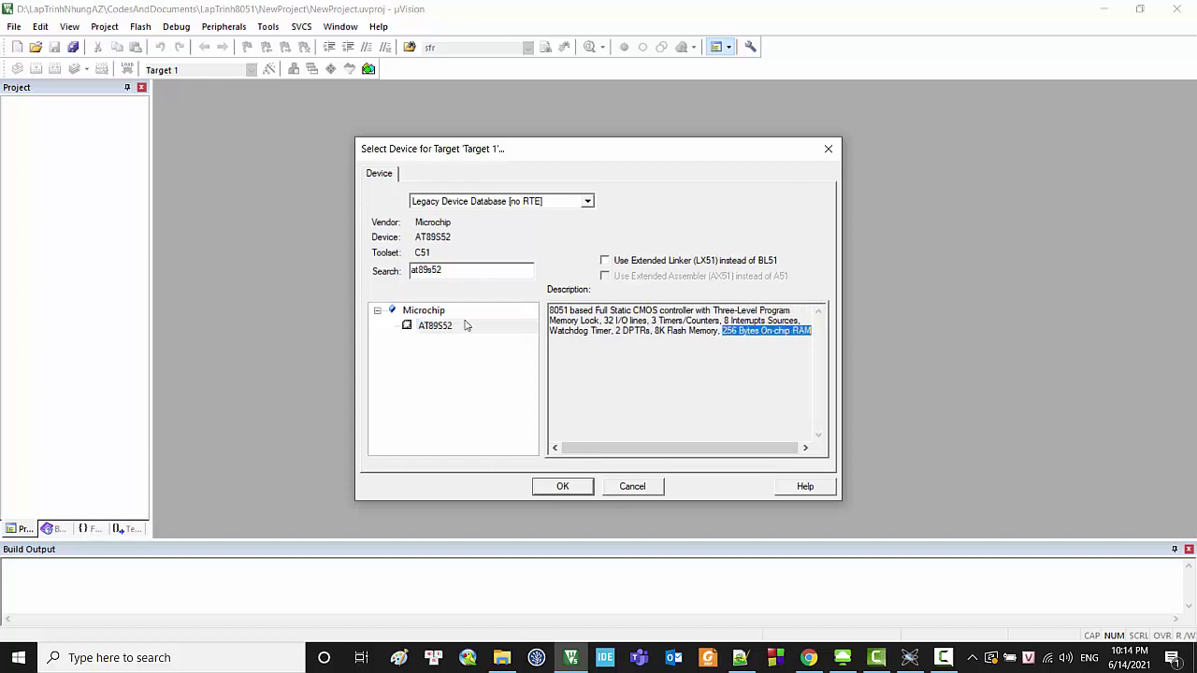
# Step: Search for at89c52 again, select the AT89C52 and compare its on-chip RAM and interrupts with the AT89S52
pyautogui.click(430, 271)
pyautogui.press('Delete')
pyautogui.write('c')
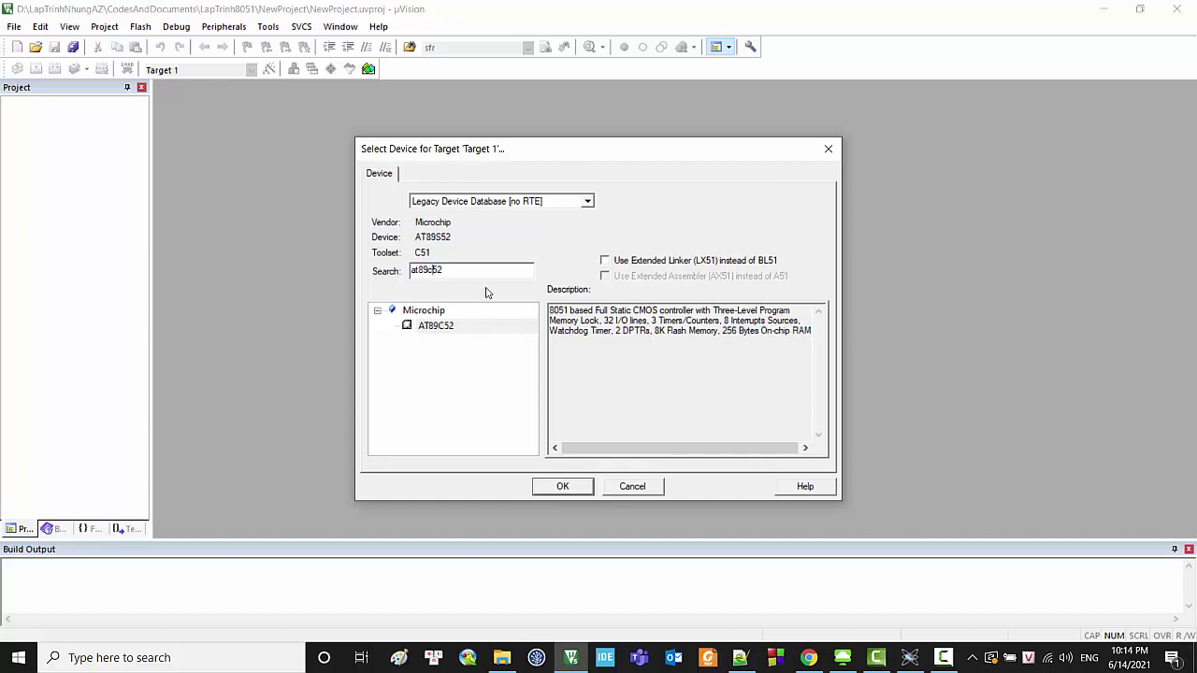
pyautogui.click(453, 328)
pyautogui.moveTo(562, 340)
pyautogui.mouseDown()
pyautogui.moveTo(648, 340)
pyautogui.moveTo(553, 340)
pyautogui.mouseUp()
pyautogui.click(649, 340)
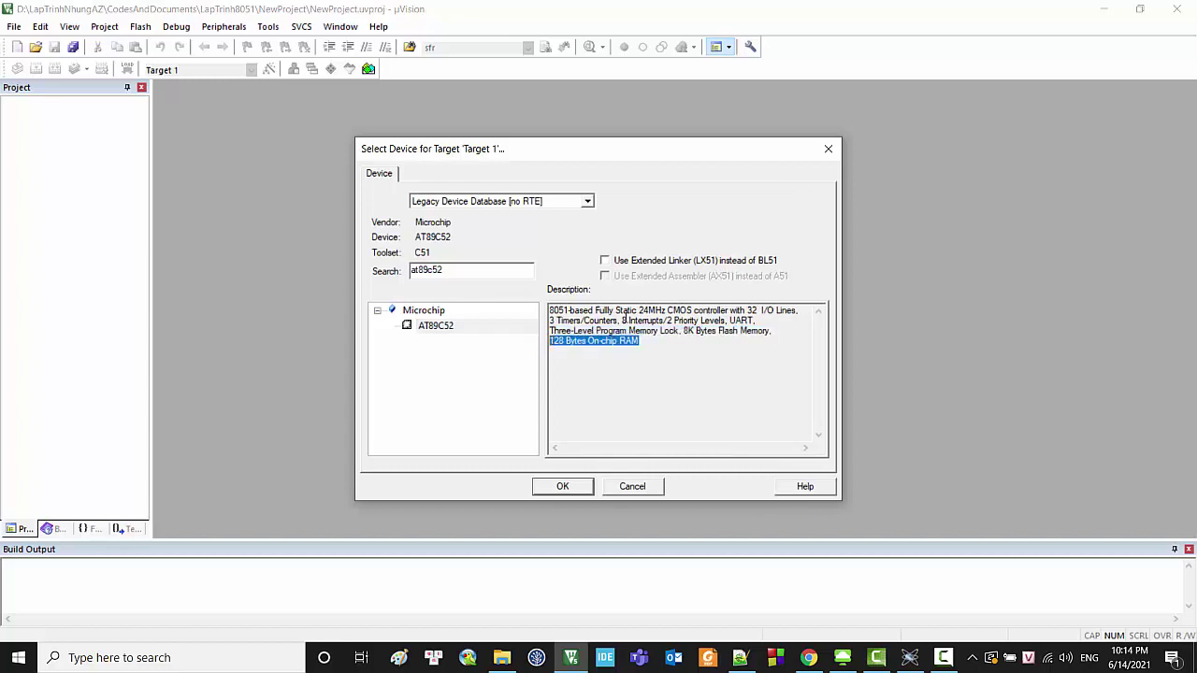
pyautogui.moveTo(647, 320); pyautogui.dragTo(810, 318)
pyautogui.click(645, 343)
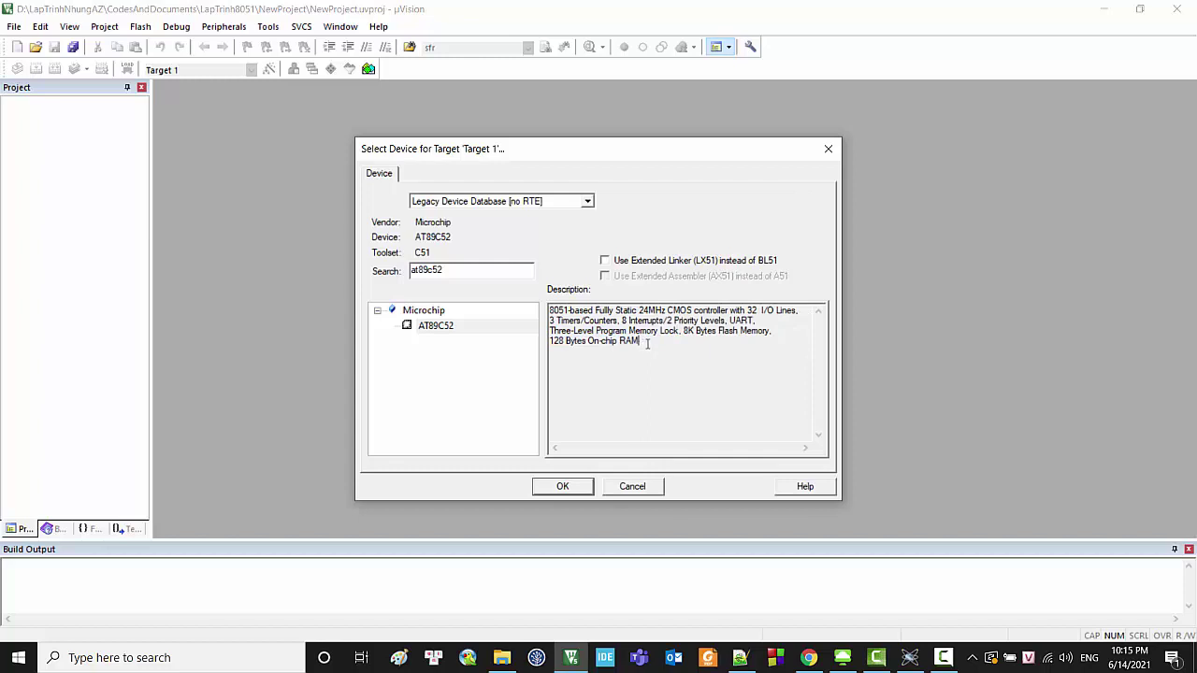
pyautogui.moveTo(693, 342); pyautogui.dragTo(551, 299)
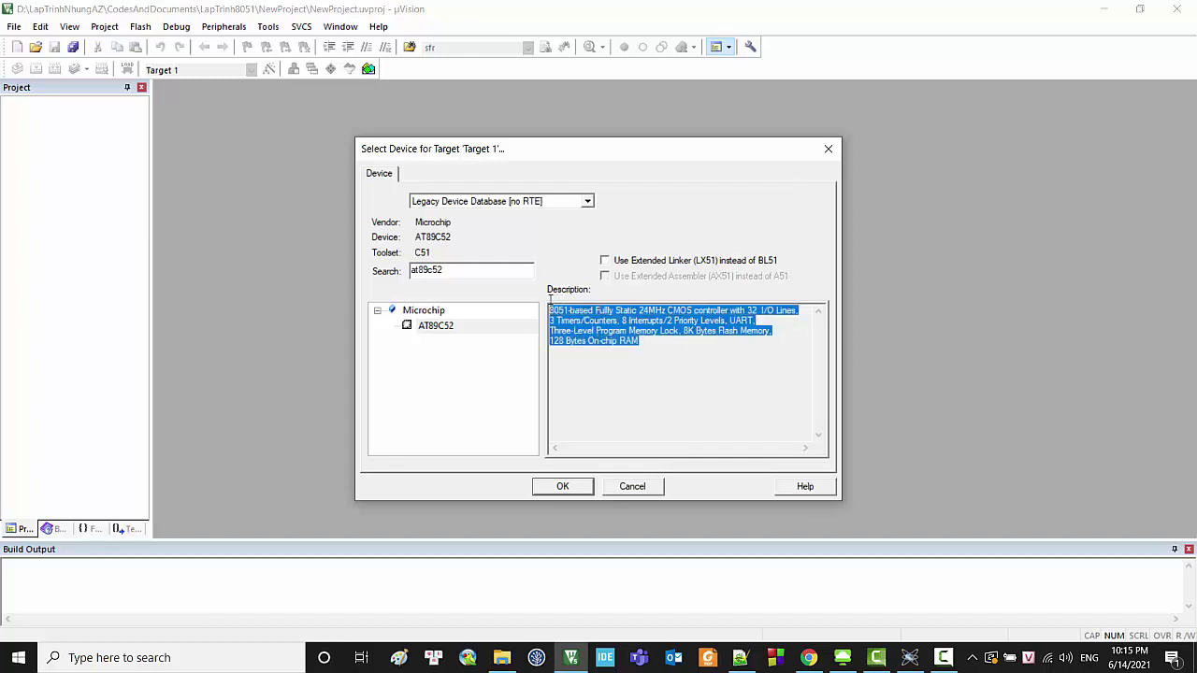
# Step: Search for at89c51, select the AT89C51 and check the timer/counter entry in its description
pyautogui.click(433, 270)
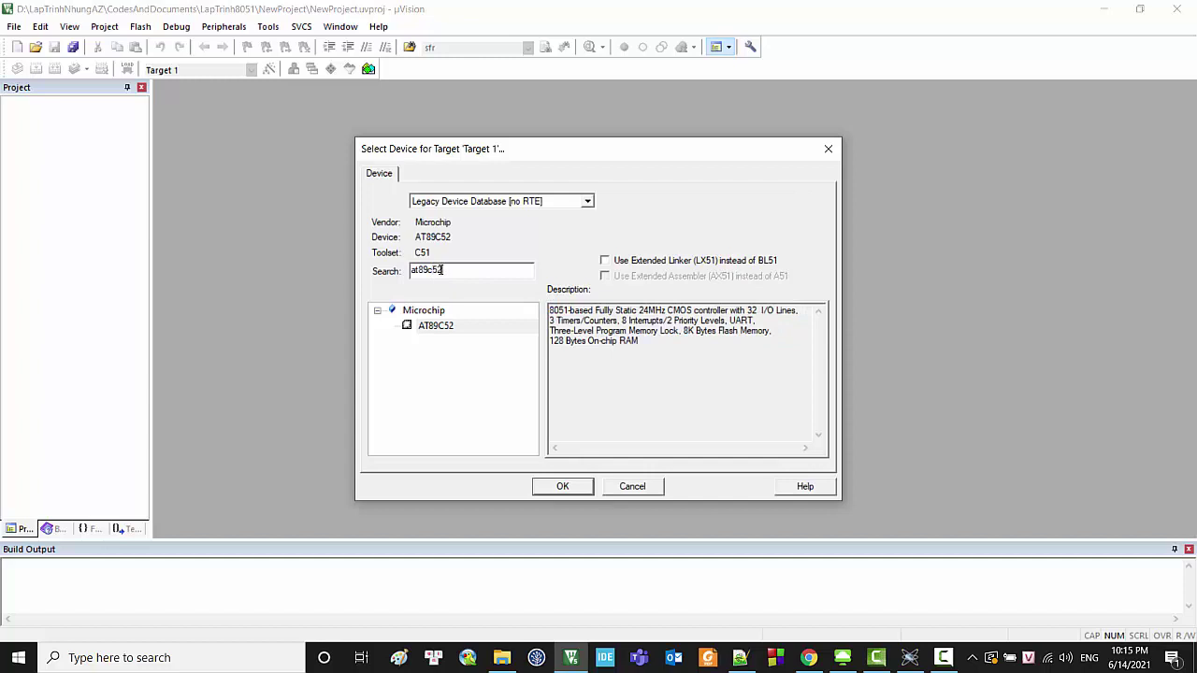
pyautogui.write('1')
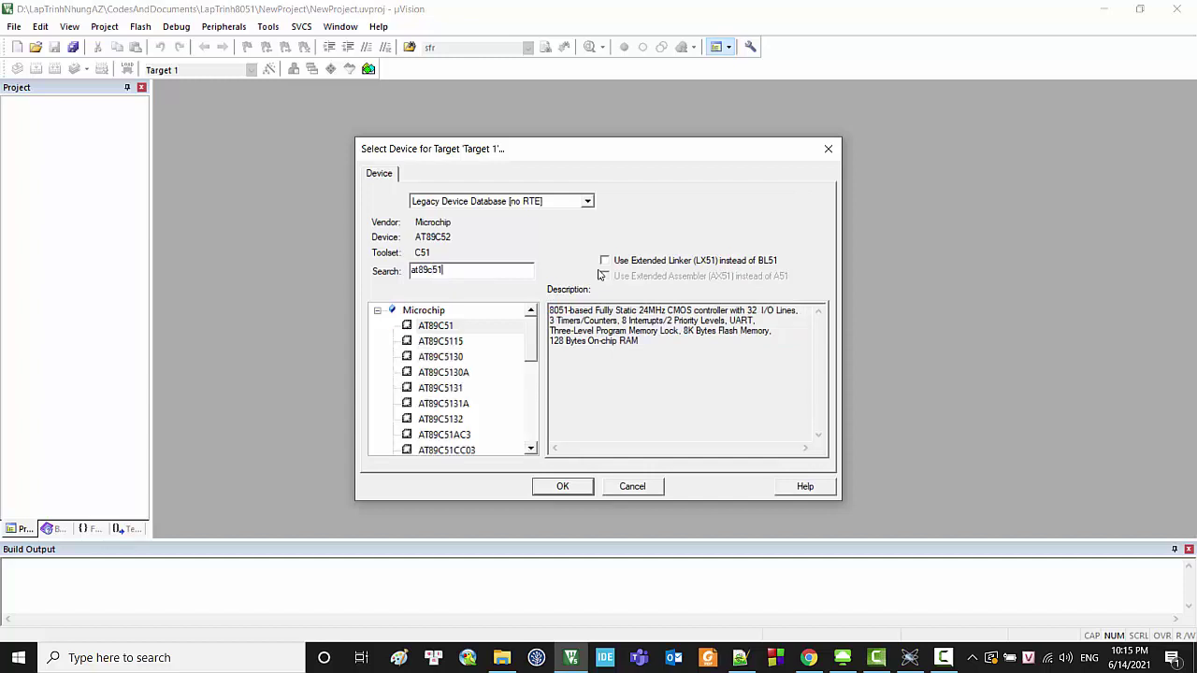
pyautogui.click(470, 329)
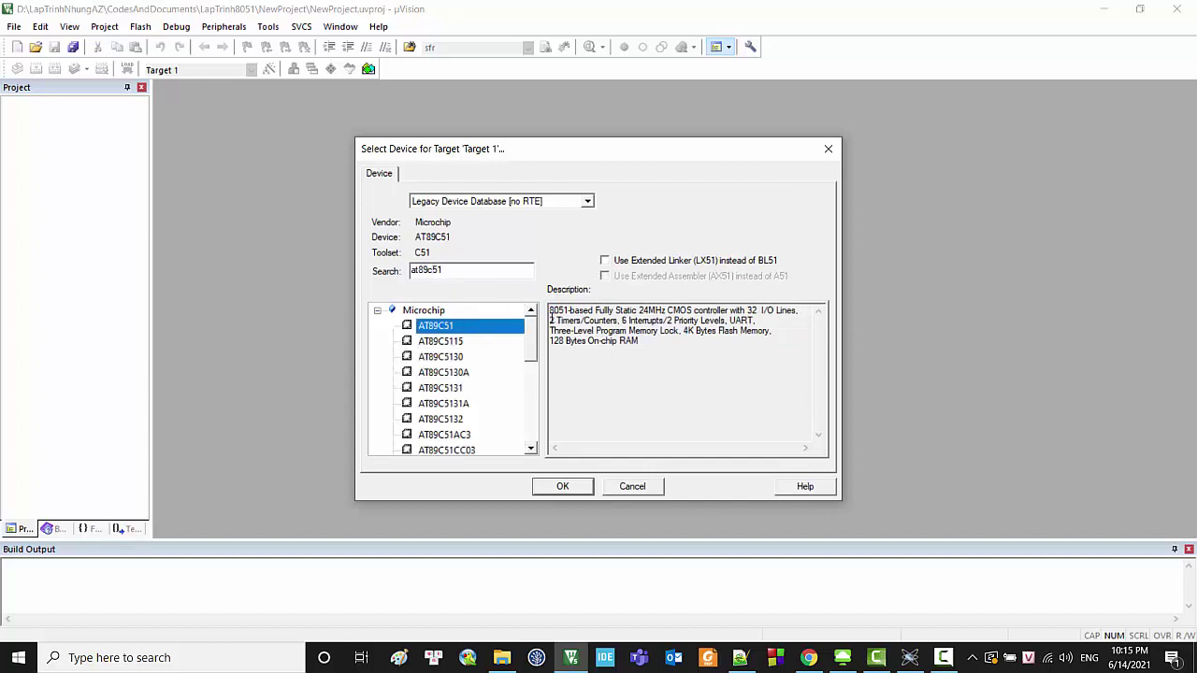
pyautogui.doubleClick(552, 321)
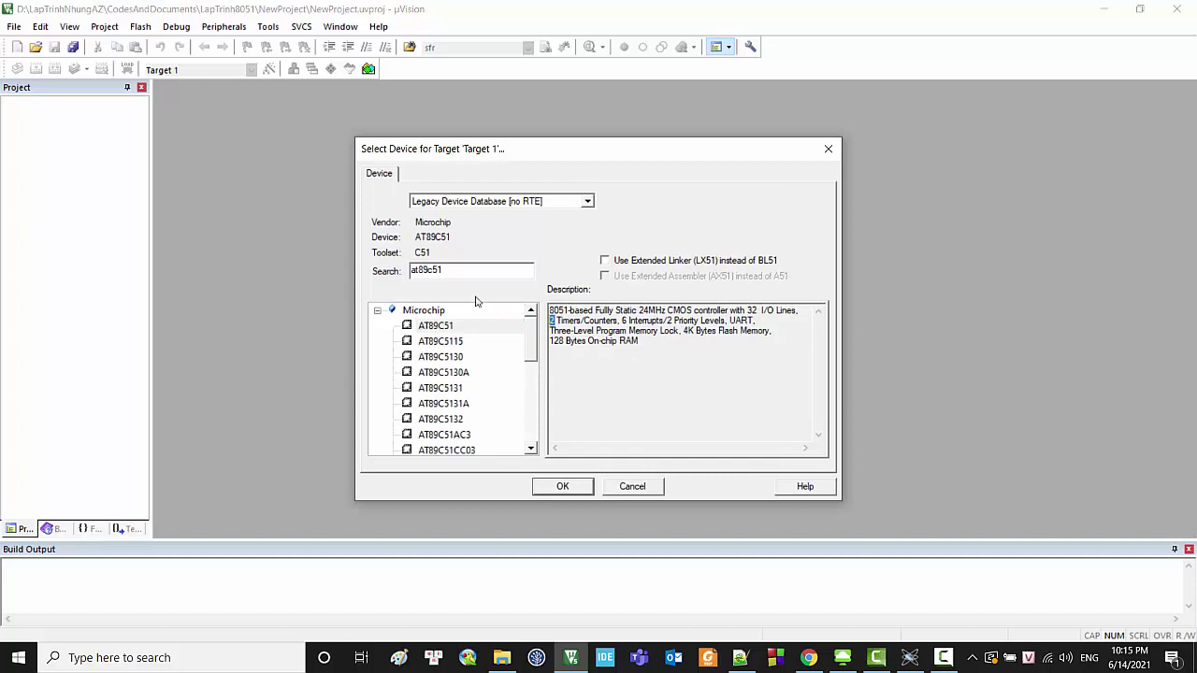
# Step: Assign the AT89C52 as the device for Target 1 and add a copy of STARTUP.A51 to the project
pyautogui.press('BackSpace')
pyautogui.write('2')
pyautogui.click(446, 327)
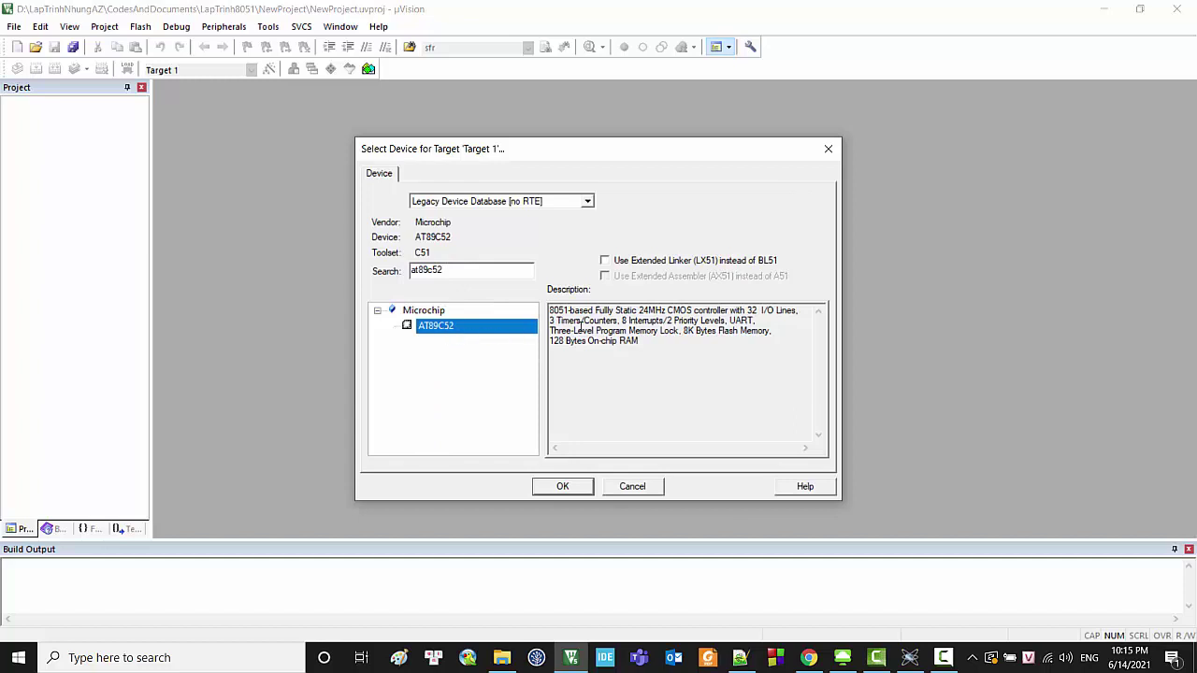
pyautogui.click(657, 320)
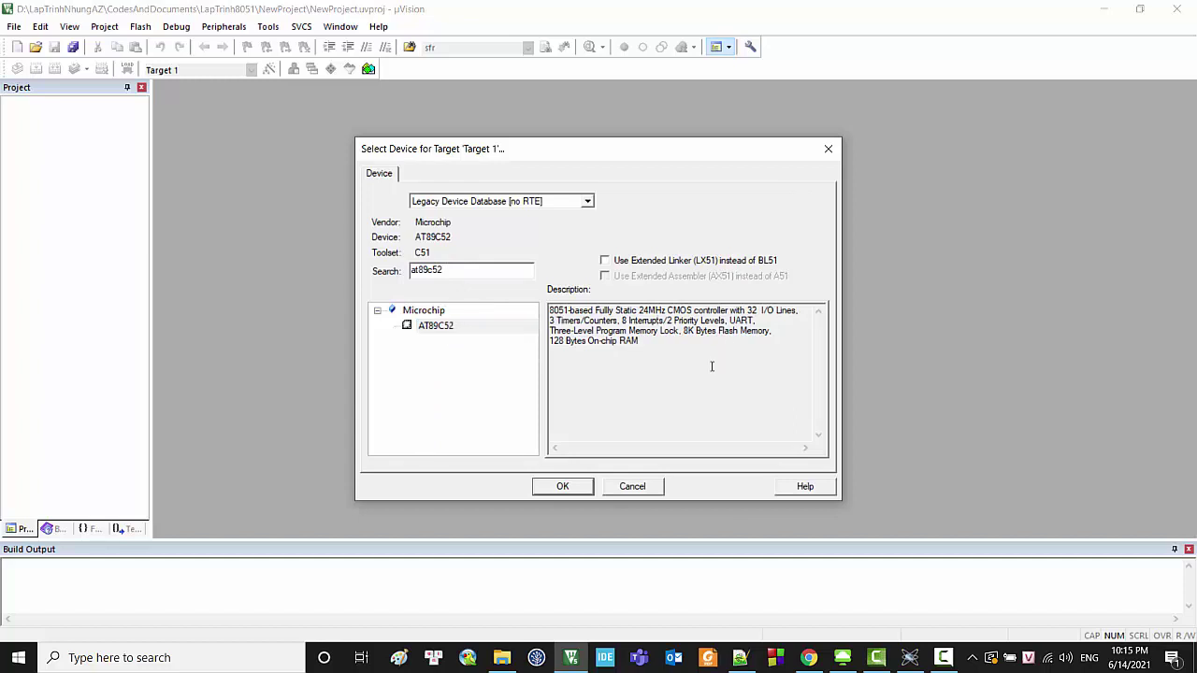
pyautogui.hotkey('ctrl', 'a')
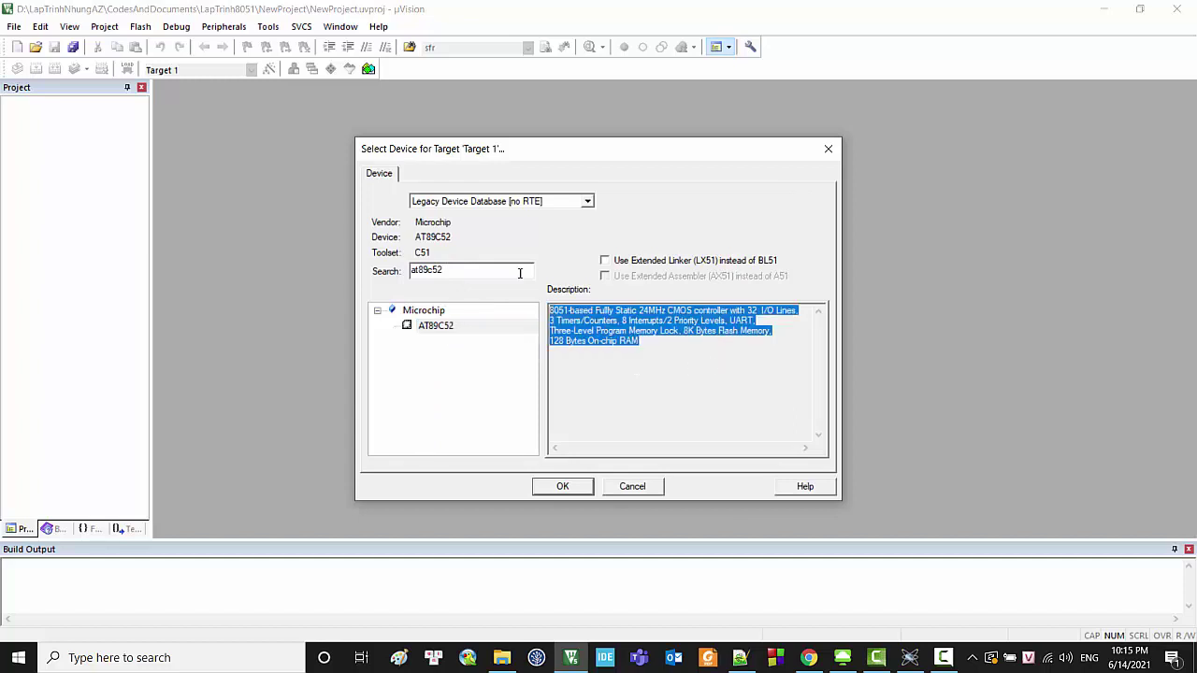
pyautogui.click(433, 327)
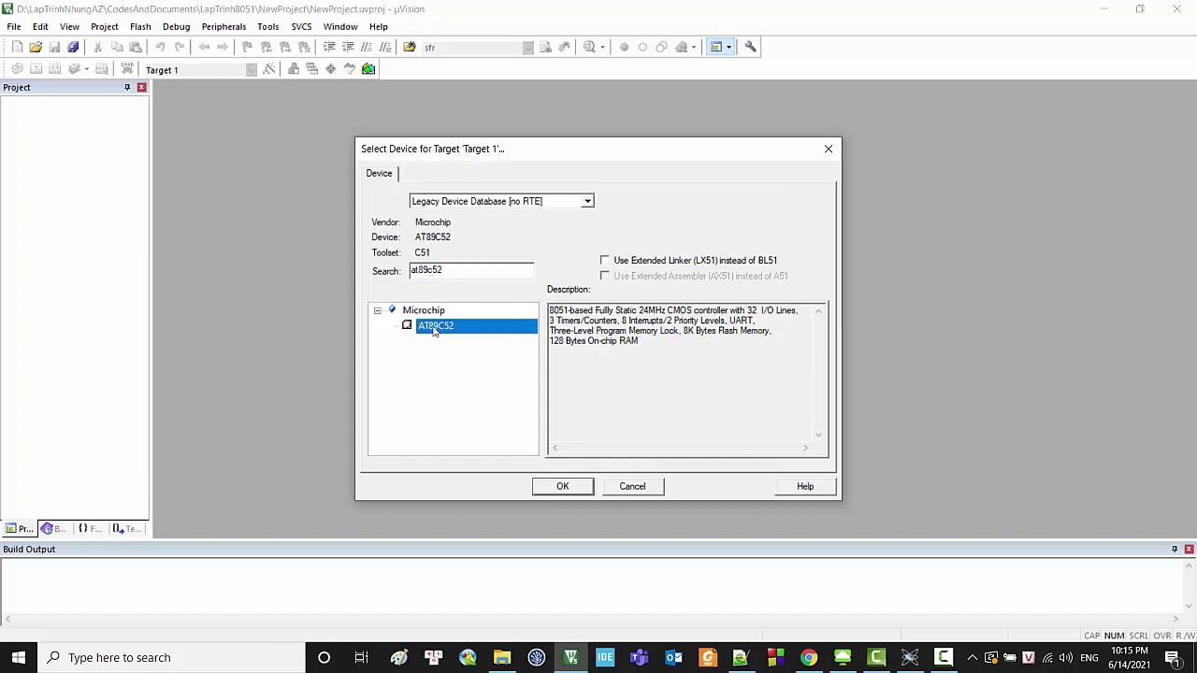
pyautogui.click(573, 490)
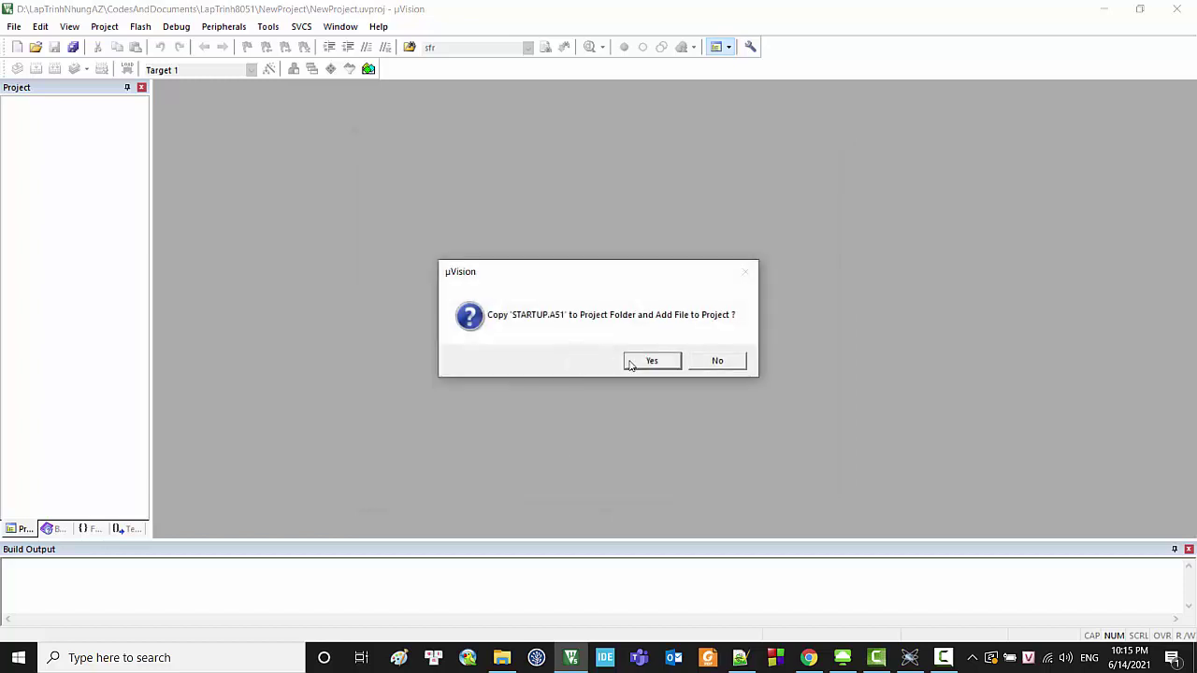
pyautogui.click(635, 365)
pyautogui.doubleClick(61, 123)
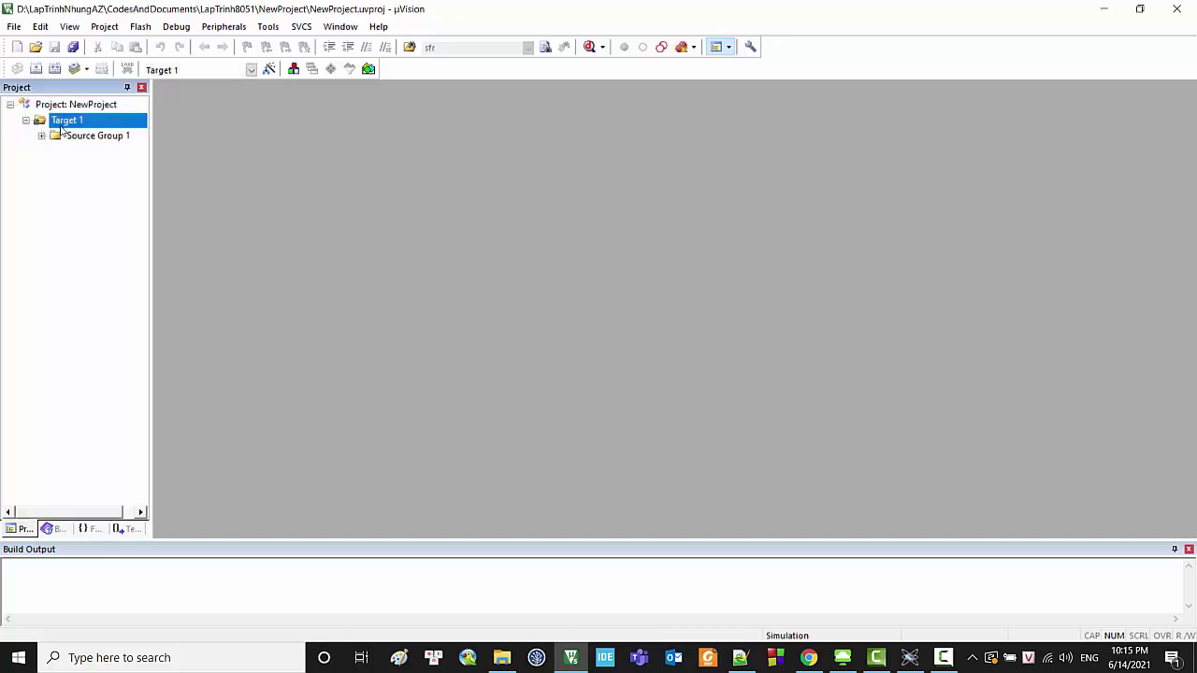
pyautogui.click(64, 124)
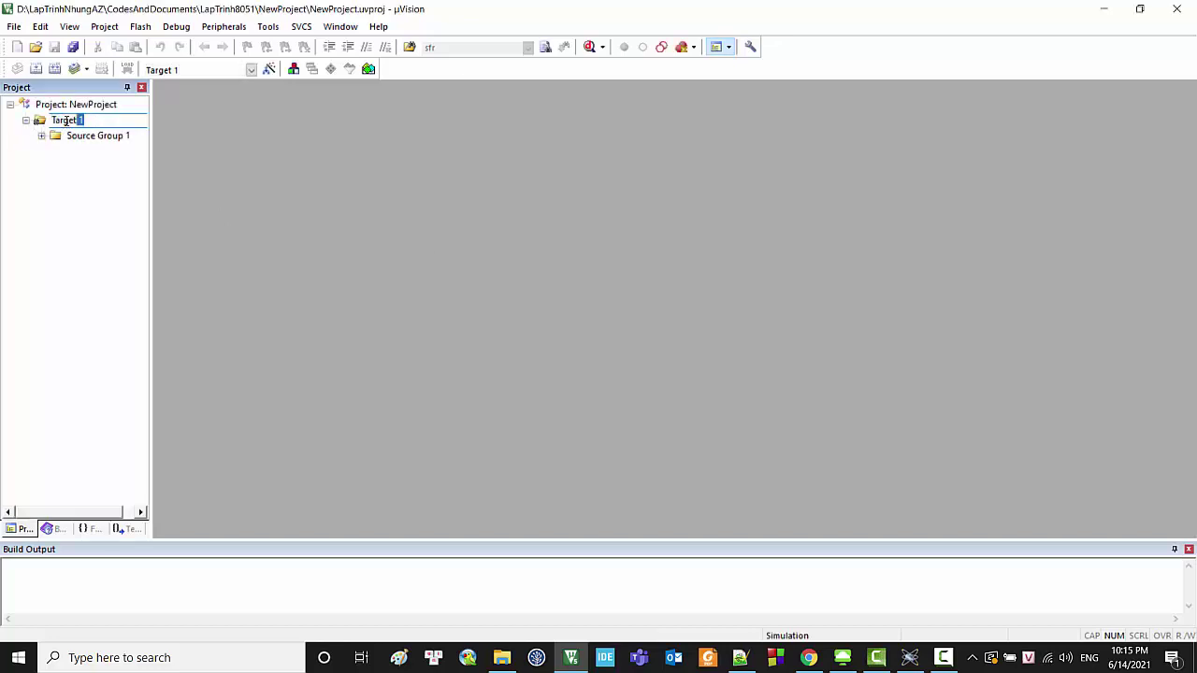
pyautogui.click(80, 172)
pyautogui.click(67, 121)
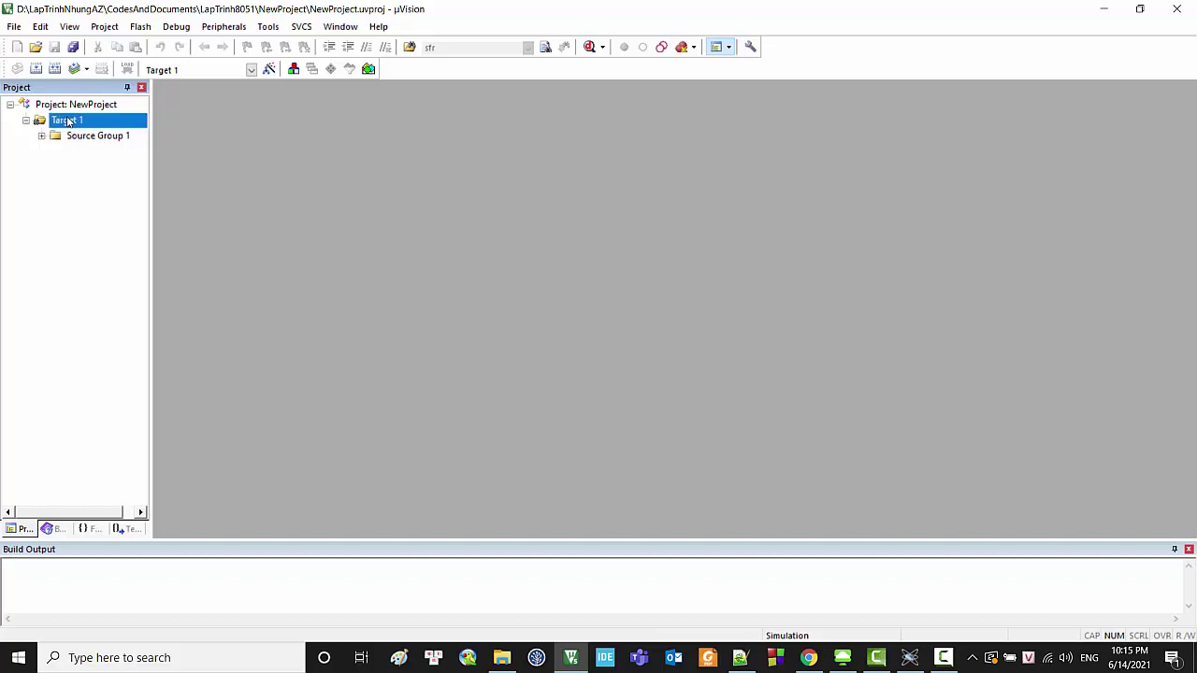
pyautogui.rightClick(68, 122)
pyautogui.click(368, 110)
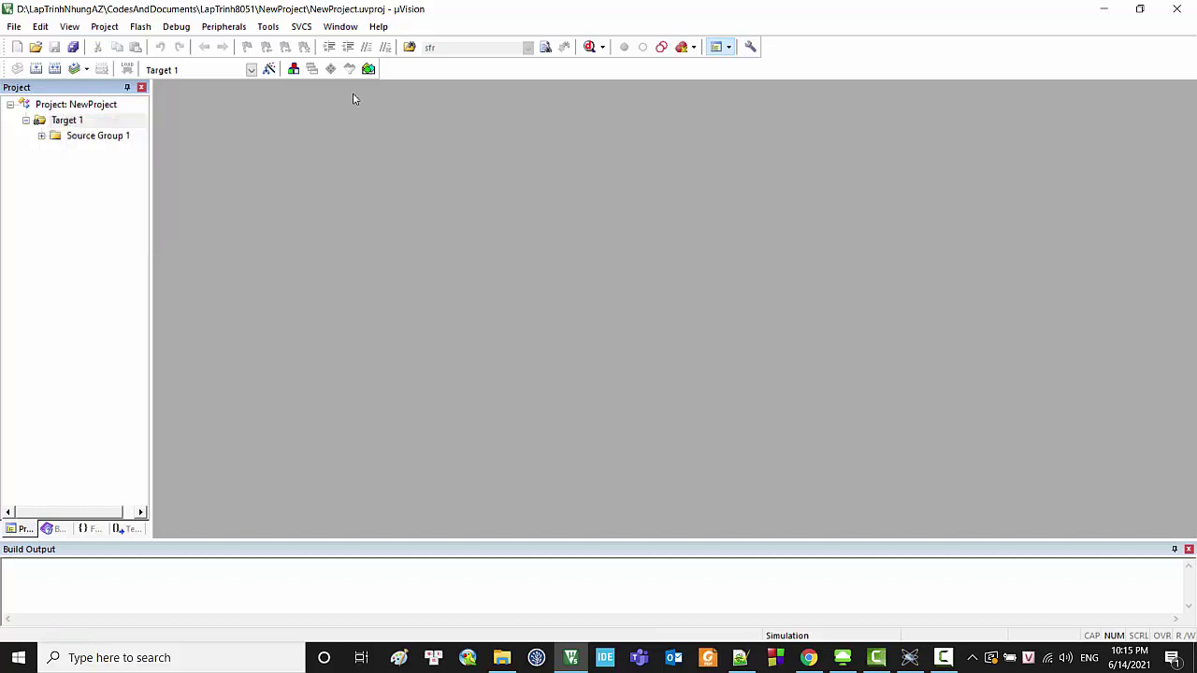
# Step: Rename the project target Target 1 as NewProject in the project items and confirm
pyautogui.click(293, 69)
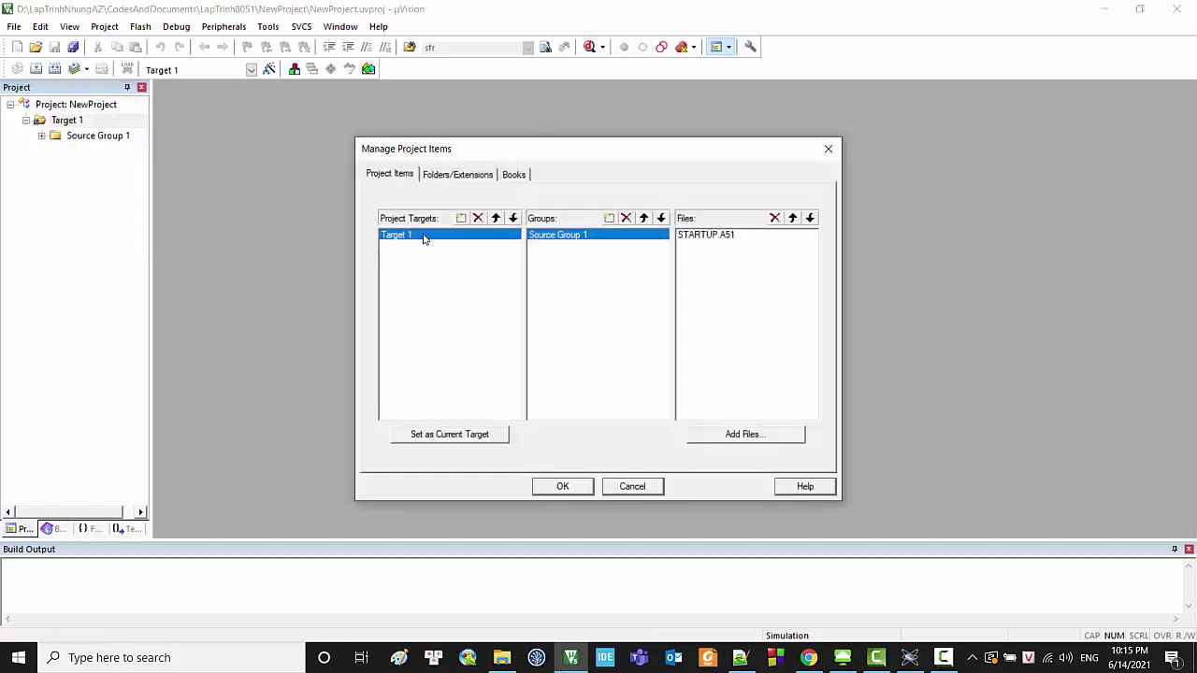
pyautogui.doubleClick(423, 236)
pyautogui.write('NewProject')
pyautogui.click(430, 290)
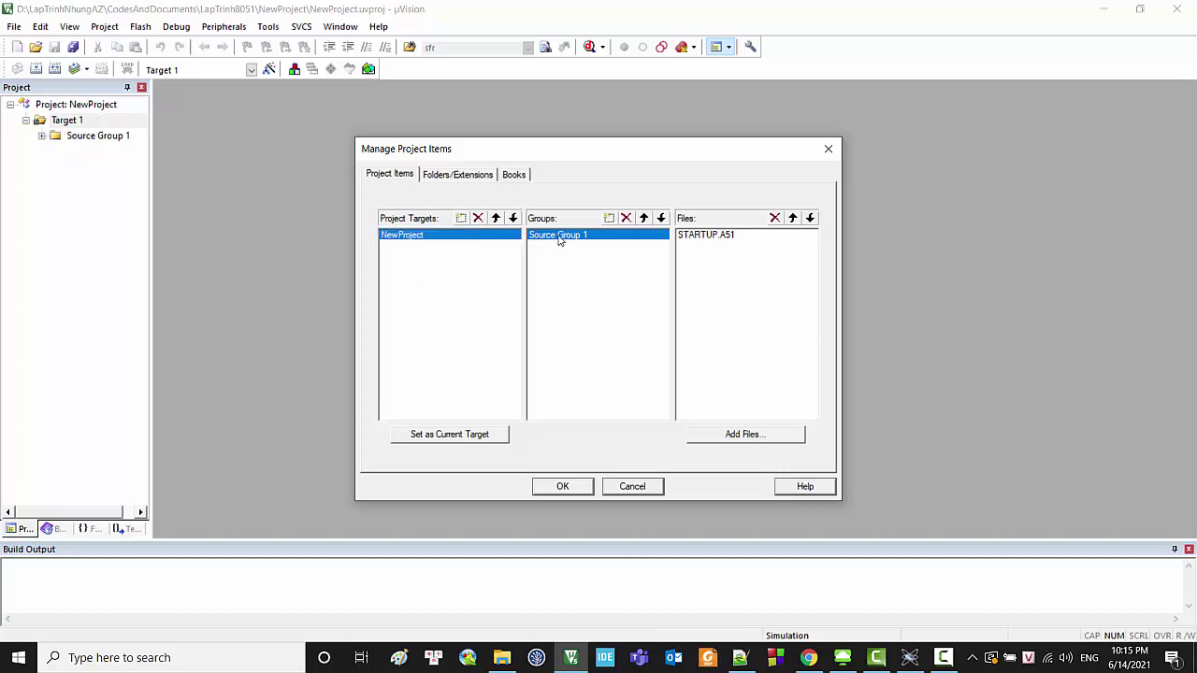
pyautogui.click(562, 486)
pyautogui.click(69, 125)
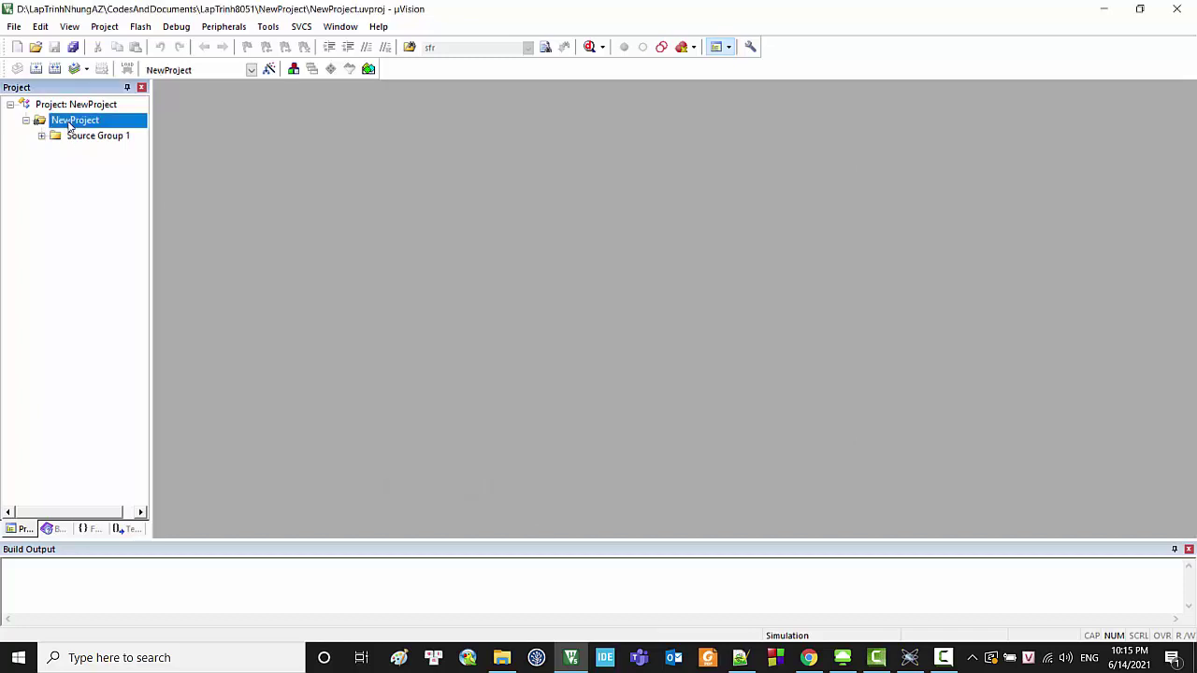
pyautogui.rightClick(69, 124)
pyautogui.click(64, 126)
pyautogui.click(86, 138)
pyautogui.click(80, 124)
pyautogui.click(75, 139)
pyautogui.click(57, 141)
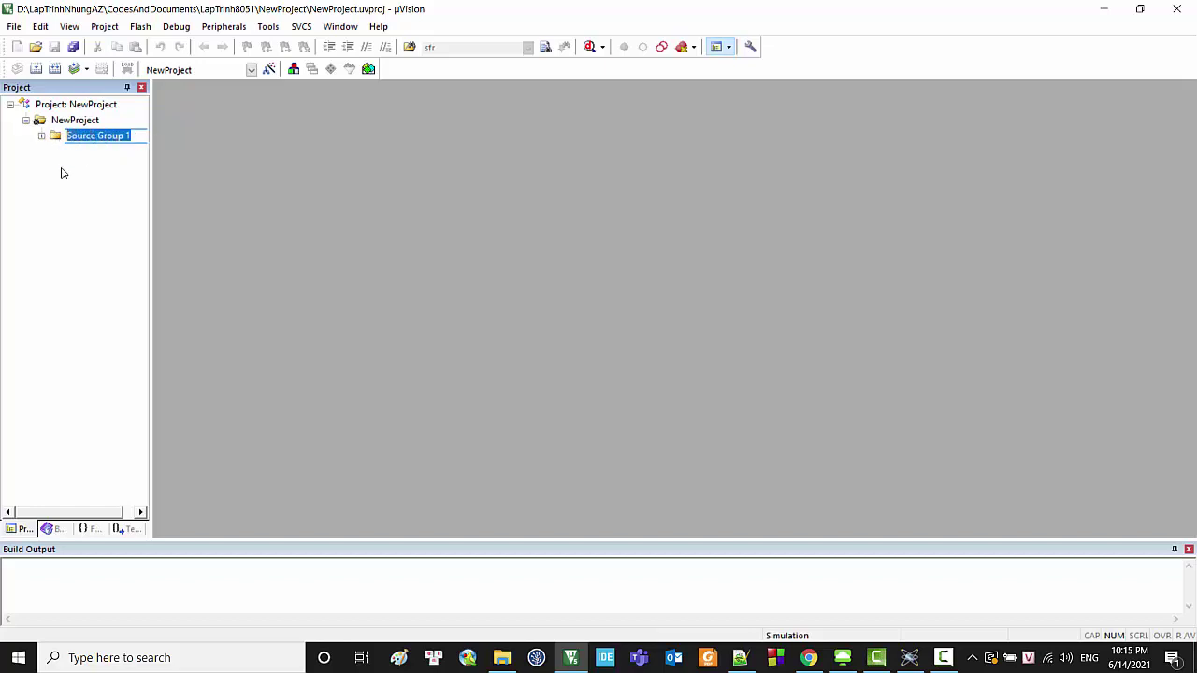
pyautogui.click(62, 160)
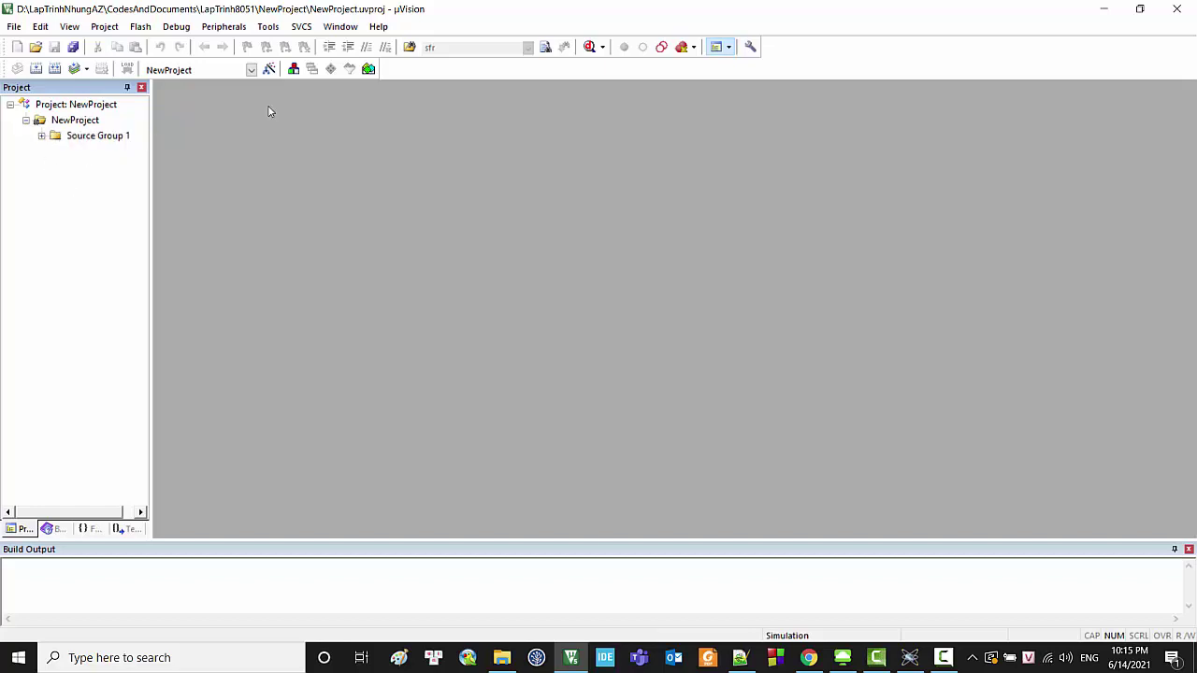
# Step: Add a new C file named main to Source Group 1 in the NewProject folder
pyautogui.doubleClick(68, 136)
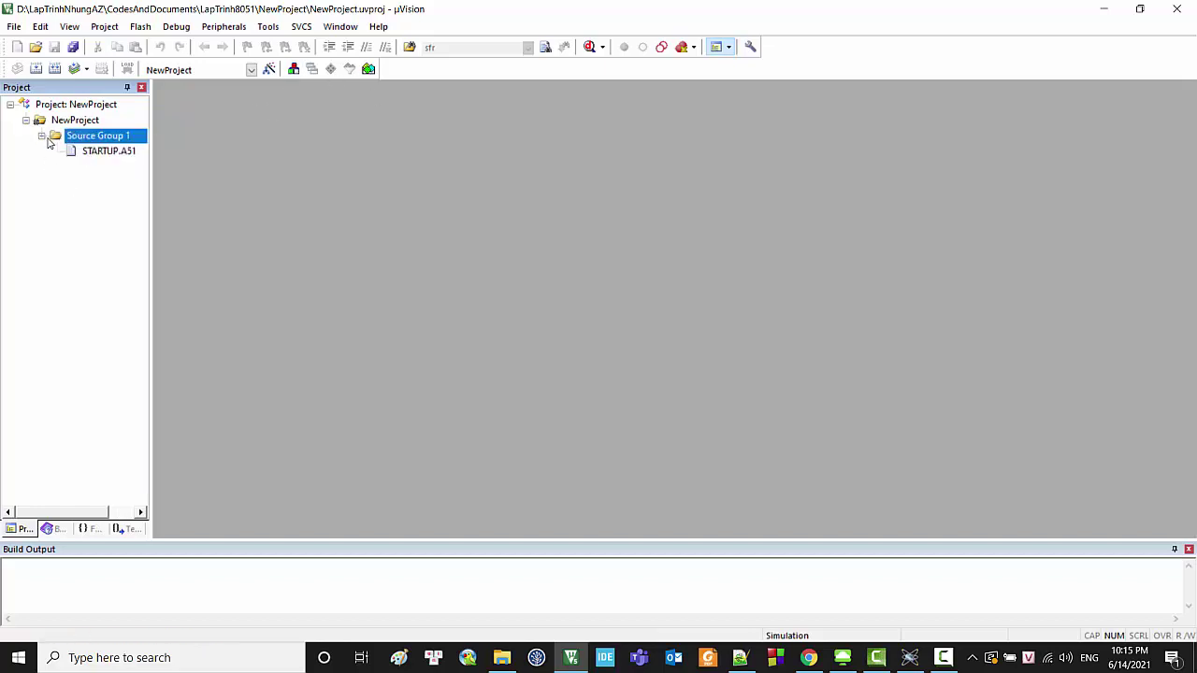
pyautogui.rightClick(101, 137)
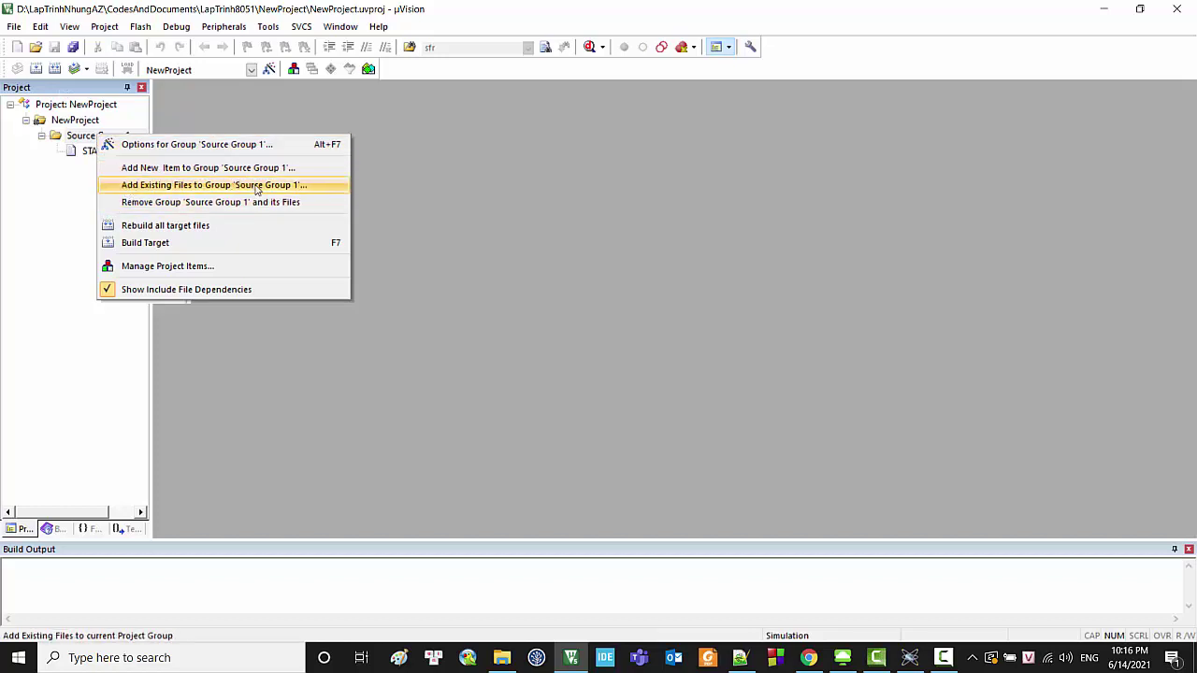
pyautogui.click(215, 170)
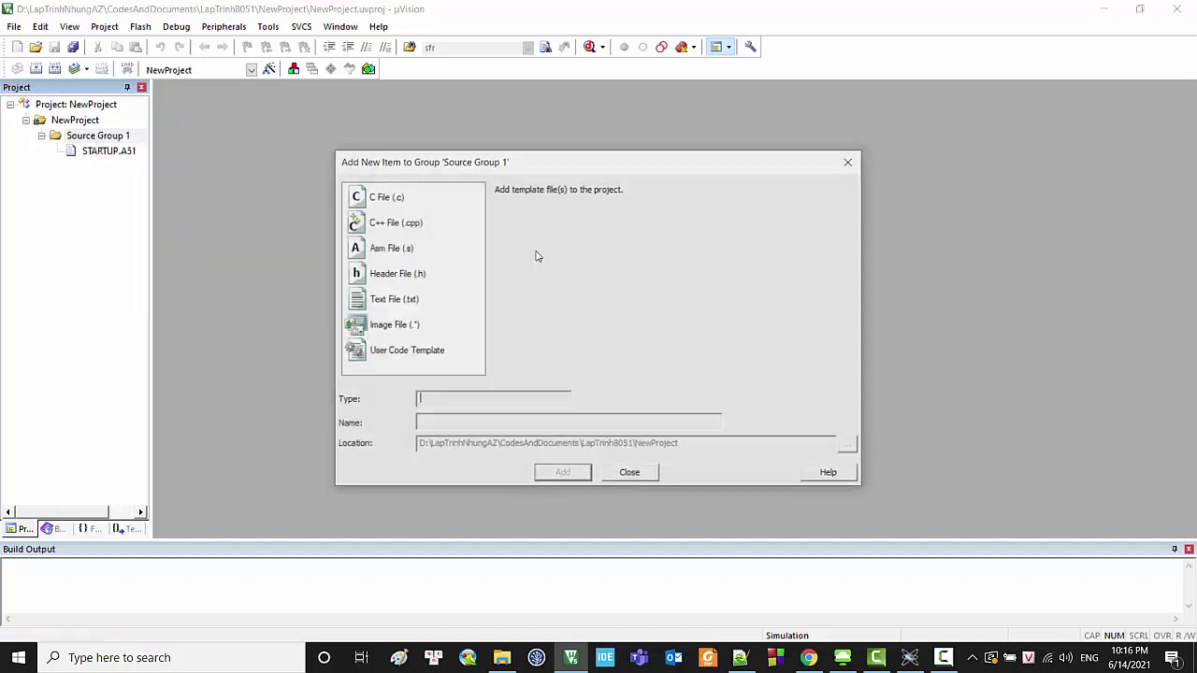
pyautogui.click(398, 204)
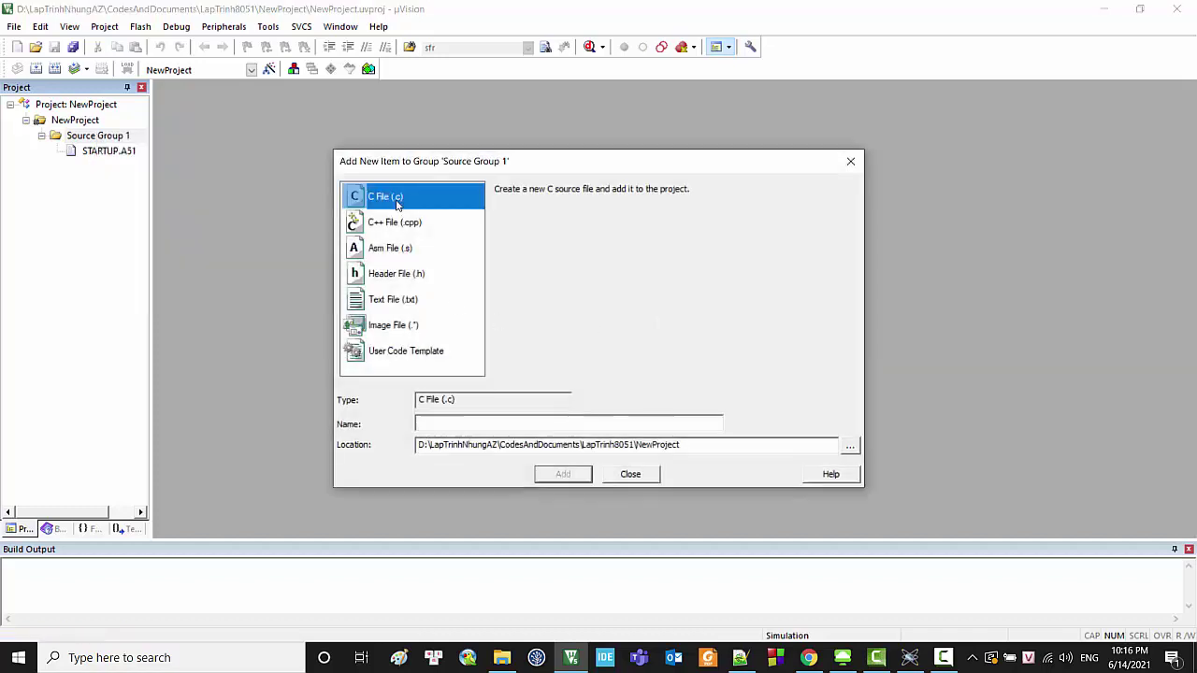
pyautogui.click(477, 422)
pyautogui.write('main')
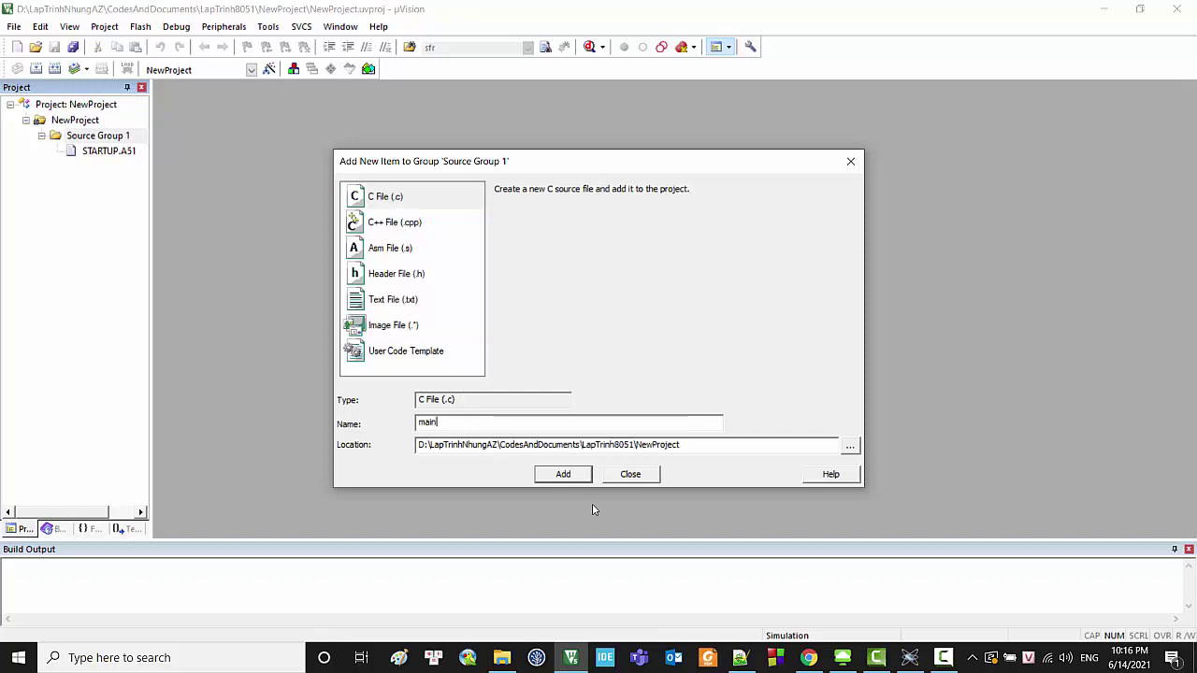
pyautogui.click(564, 475)
pyautogui.click(311, 167)
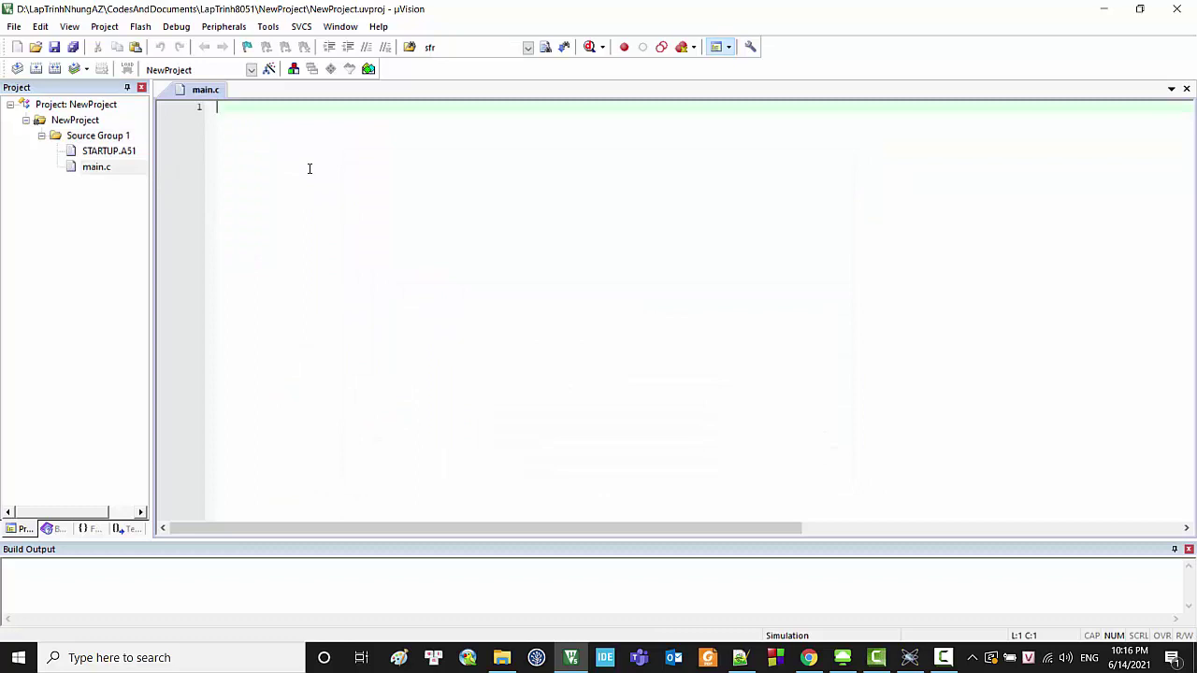
# Step: Insert the line #include <REGX52.H> at the start of main.c, add blank lines below it and save the file
pyautogui.rightClick(354, 195)
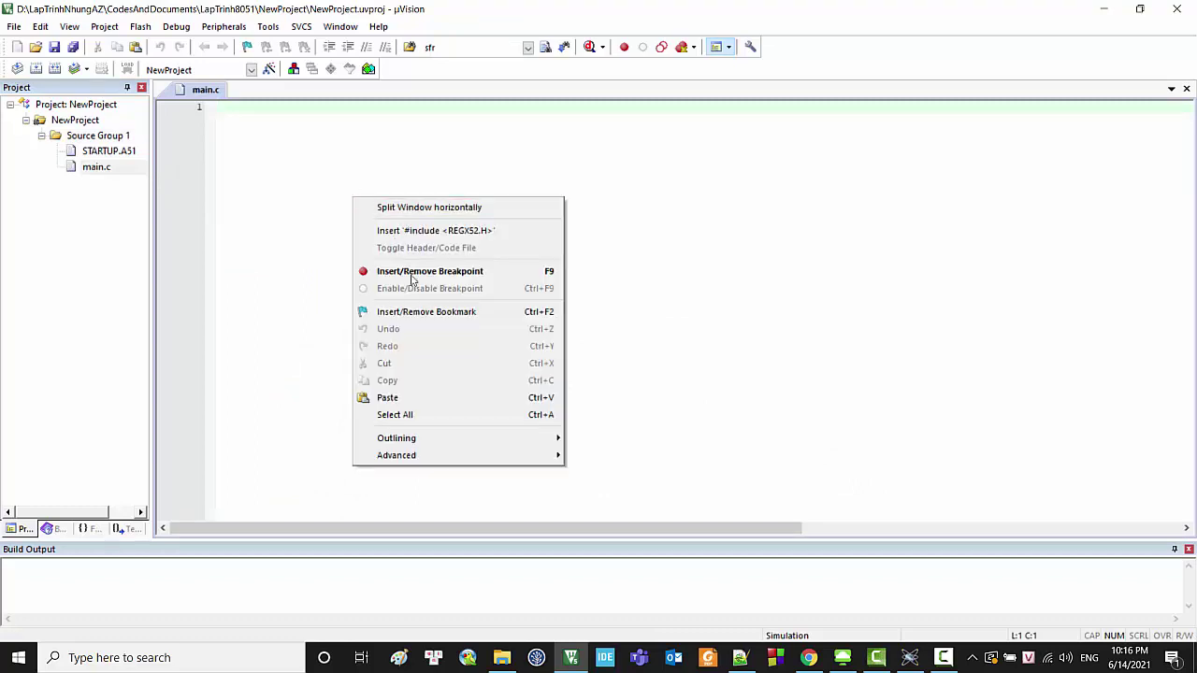
pyautogui.click(460, 234)
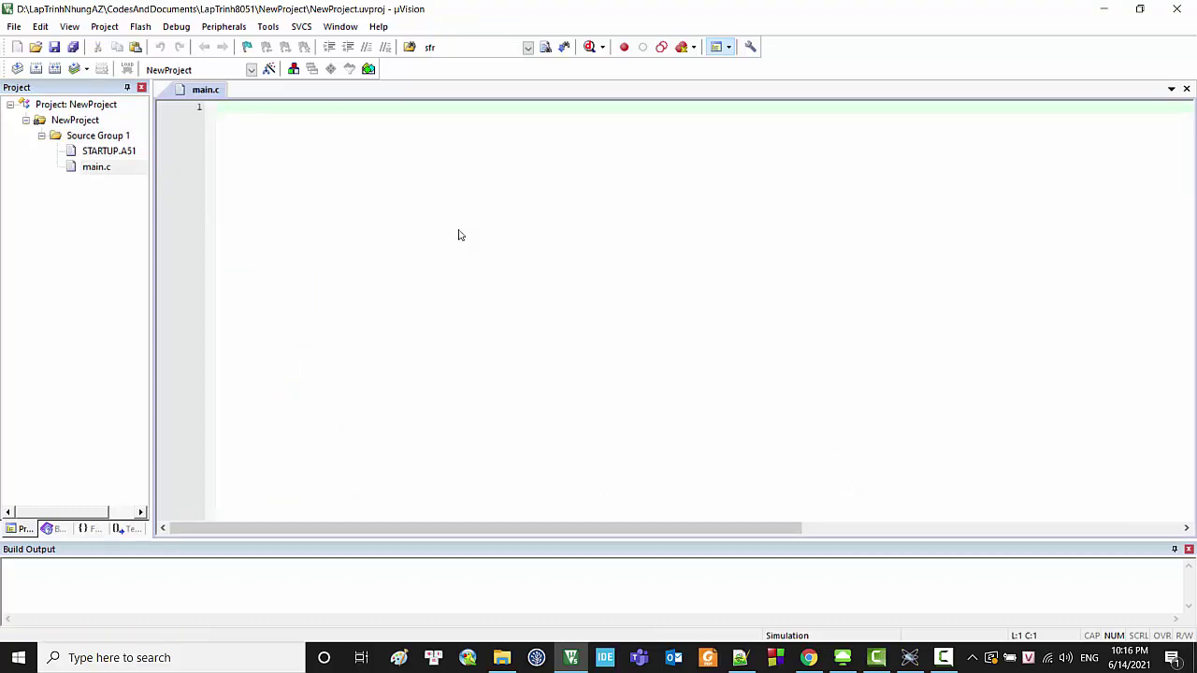
pyautogui.doubleClick(306, 105)
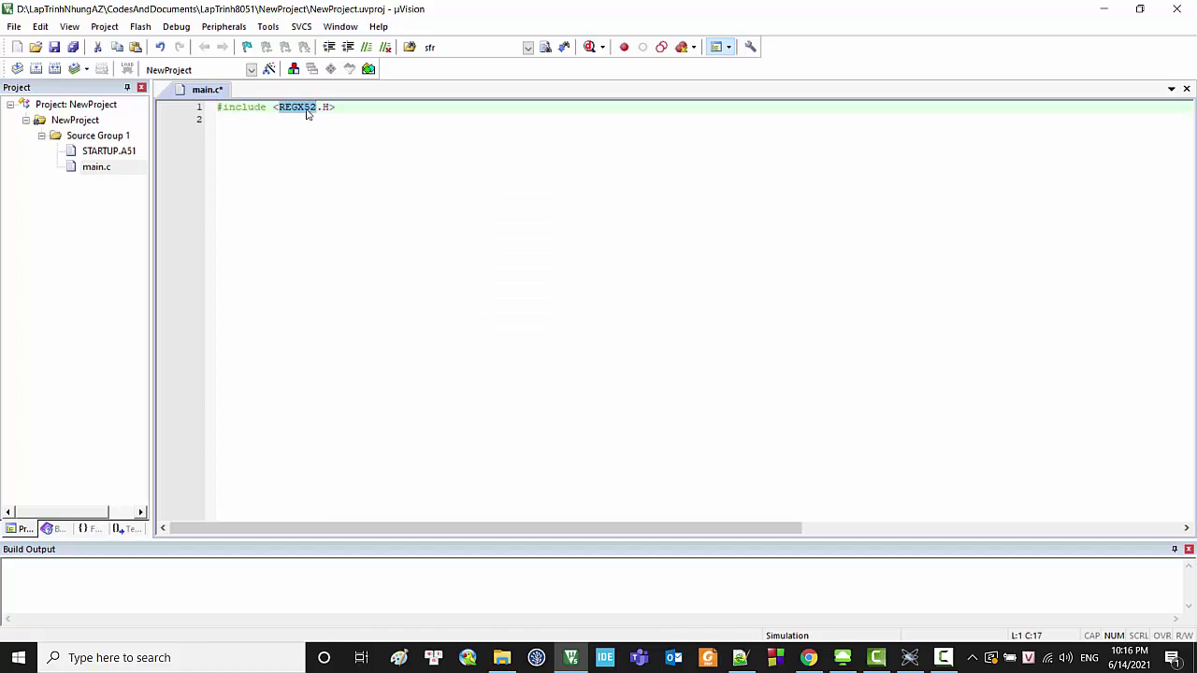
pyautogui.click(403, 112)
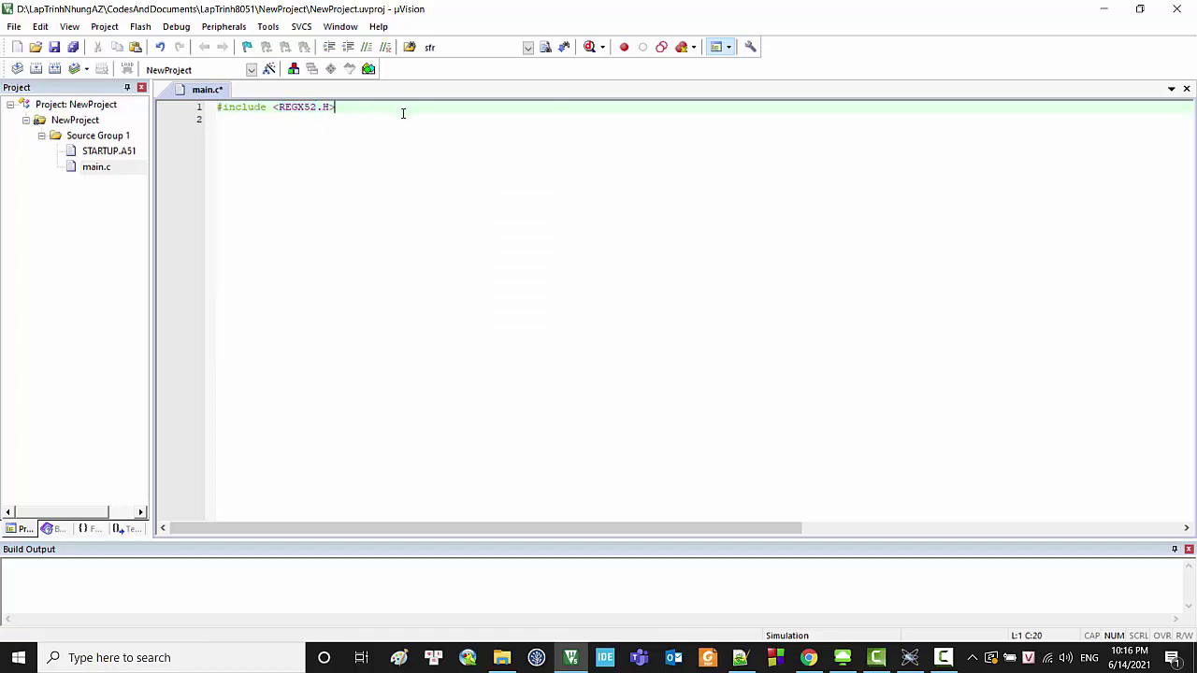
pyautogui.press('Return')
pyautogui.press('Return')
pyautogui.press('Return')
pyautogui.hotkey('ctrl', 's')
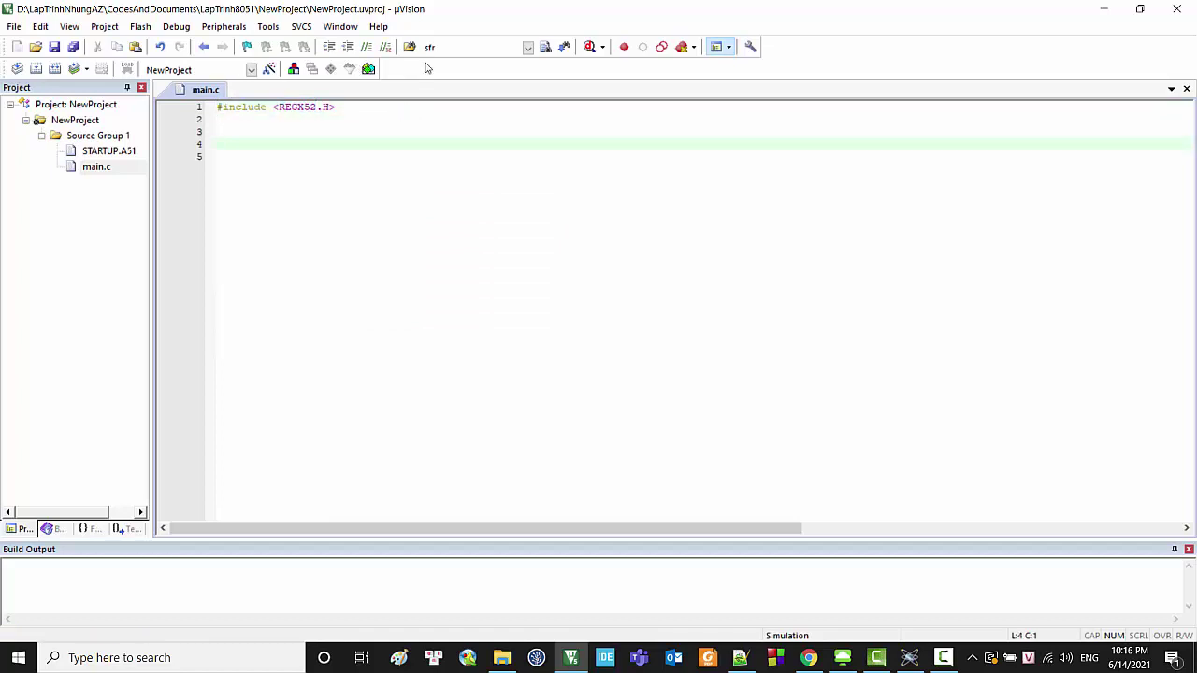
# Step: Write the function int main(void) with return 0; in its braces and remove one blank line above it
pyautogui.click(284, 154)
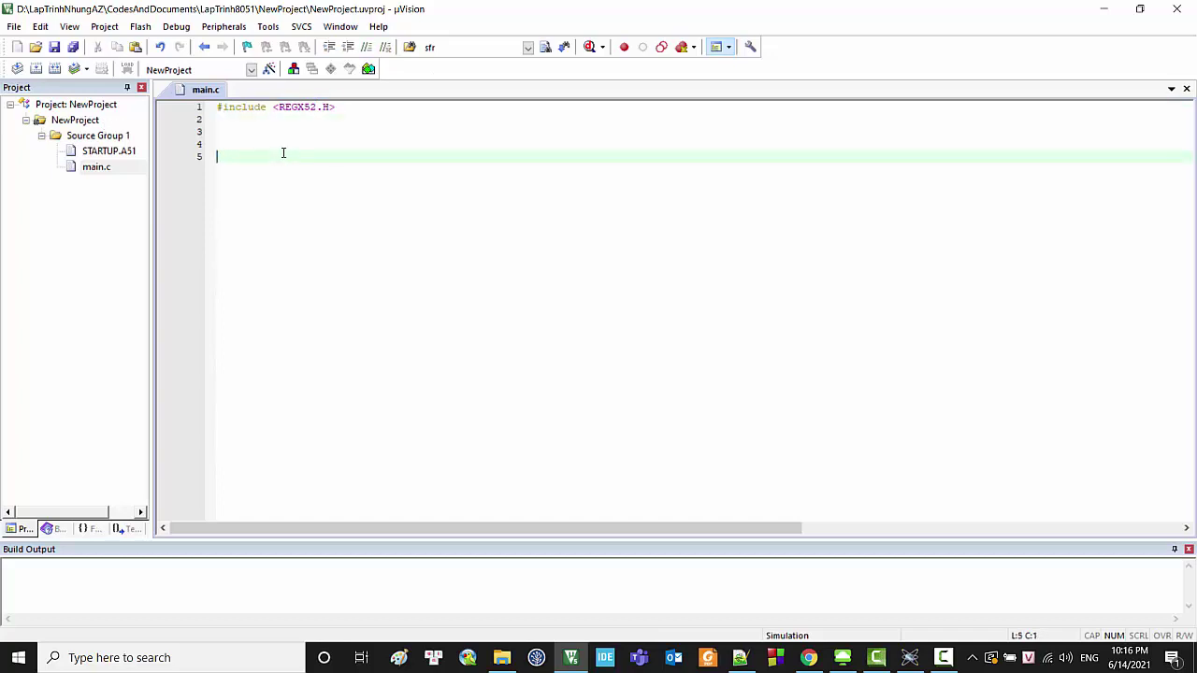
pyautogui.write('int main(void')
pyautogui.press('Return')
pyautogui.press('Tab')
pyautogui.write('{}')
pyautogui.press('Return')
pyautogui.press('Up')
pyautogui.press('End')
pyautogui.press('Return')
pyautogui.press('Tab')
pyautogui.write('return')
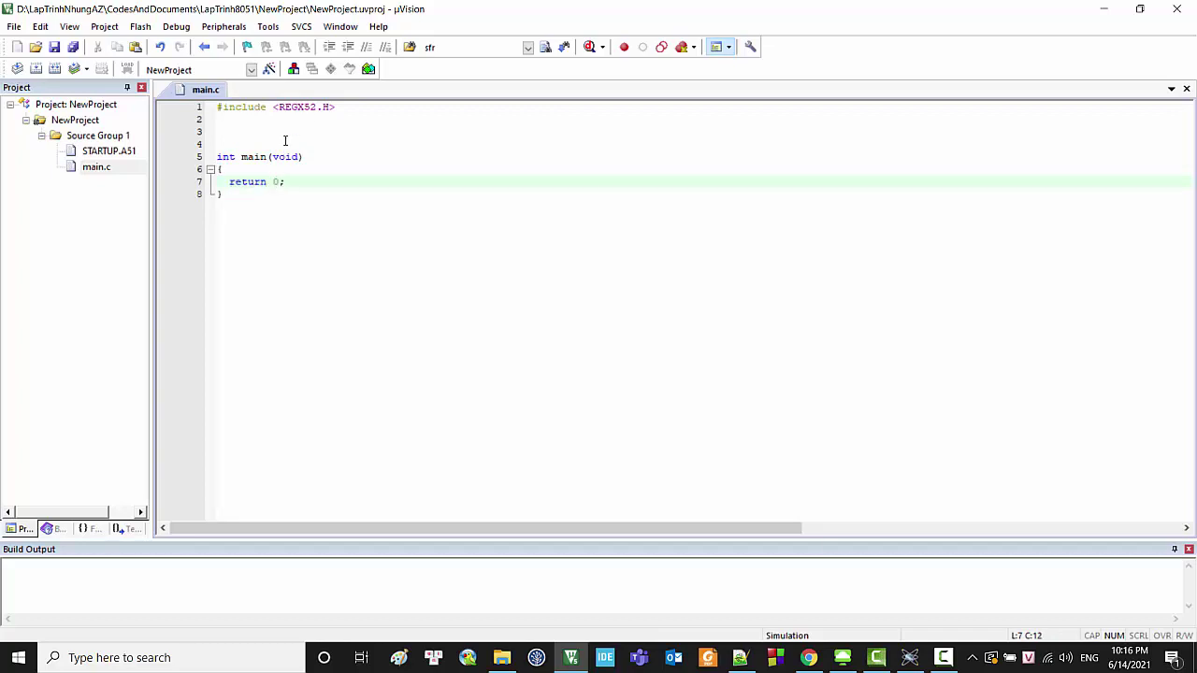
pyautogui.click(247, 129)
pyautogui.press('BackSpace')
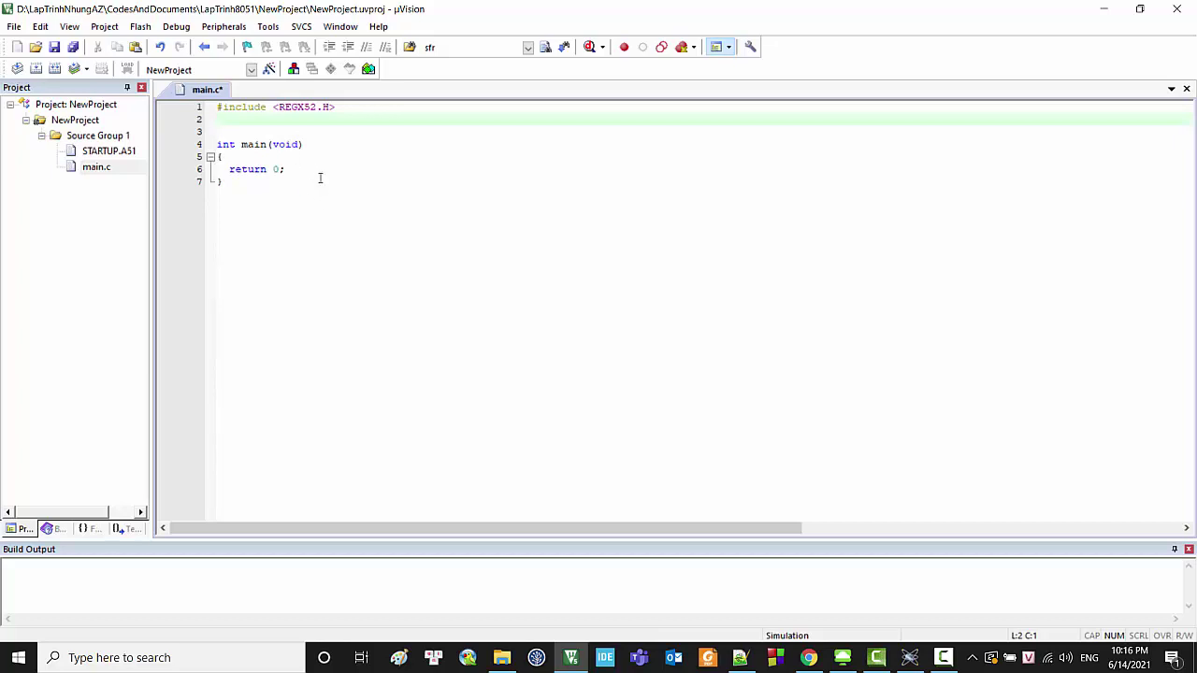
# Step: Rebuild all target files and check the errors and warnings line in the build output
pyautogui.hotkey('ctrl', 'a')
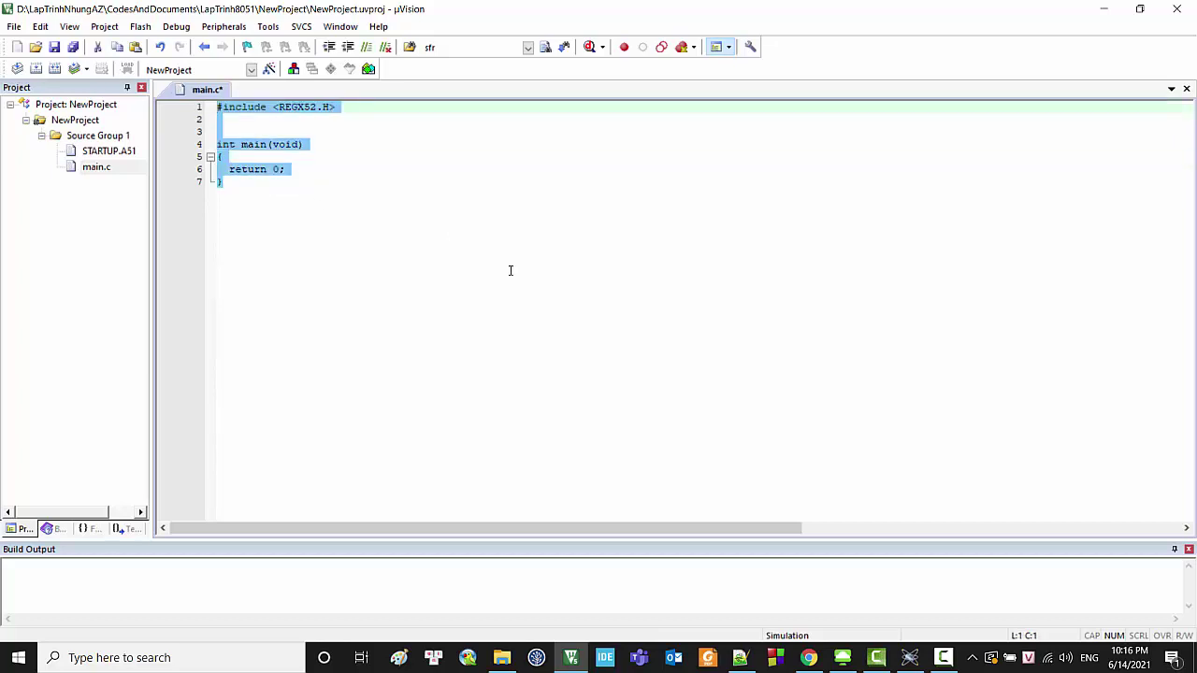
pyautogui.click(511, 270)
pyautogui.click(55, 71)
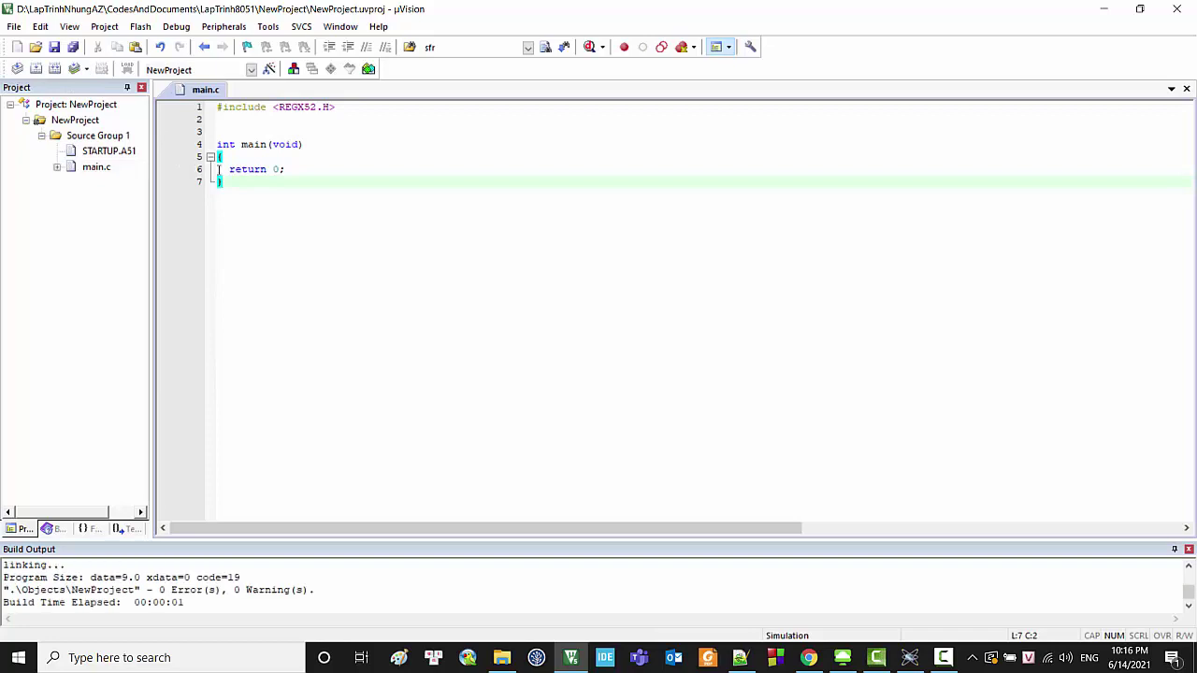
pyautogui.click(227, 603)
pyautogui.click(226, 591)
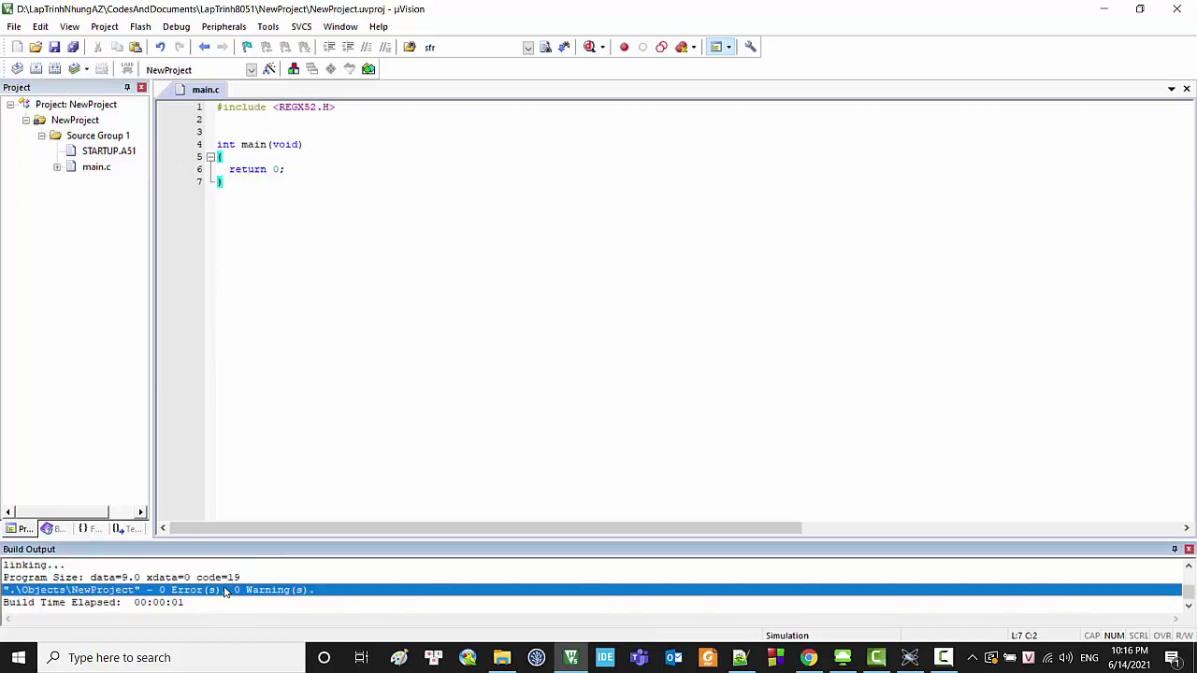
# Step: Set the Xtal frequency to 12 MHz in the options for target NewProject
pyautogui.click(270, 71)
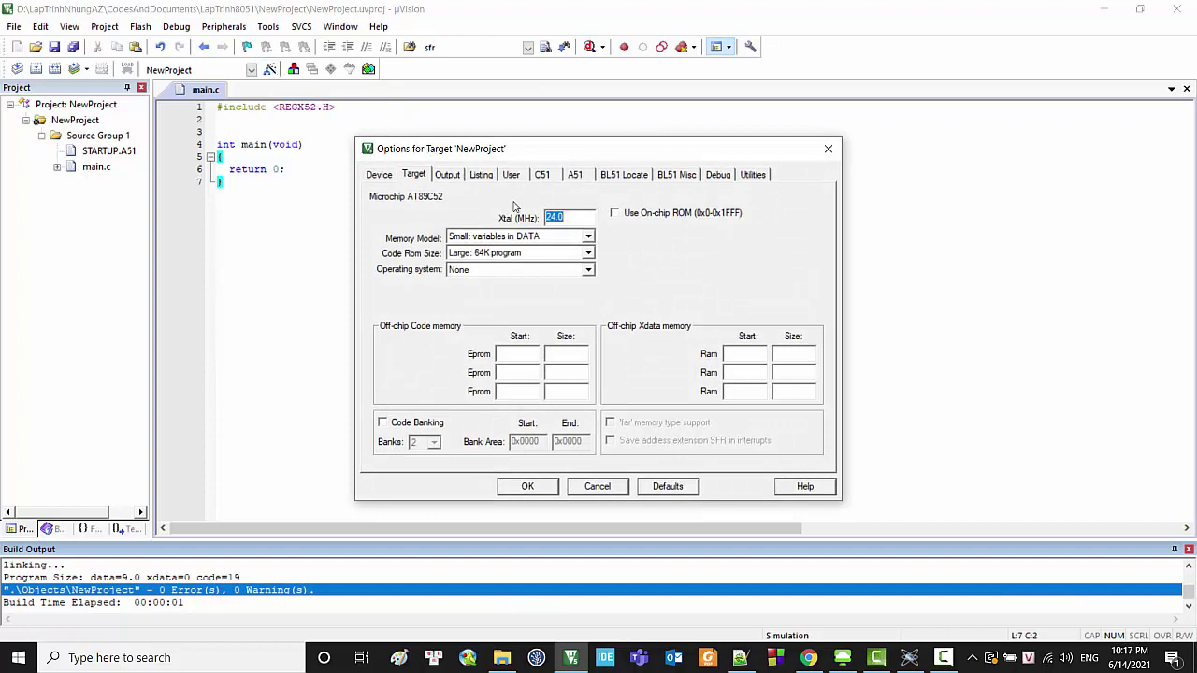
pyautogui.click(558, 217)
pyautogui.moveTo(557, 217); pyautogui.dragTo(546, 217)
pyautogui.write('12')
pyautogui.moveTo(565, 217); pyautogui.dragTo(545, 217)
pyautogui.write('12')
# Step: Enable Create HEX File in the target's output options
pyautogui.click(450, 178)
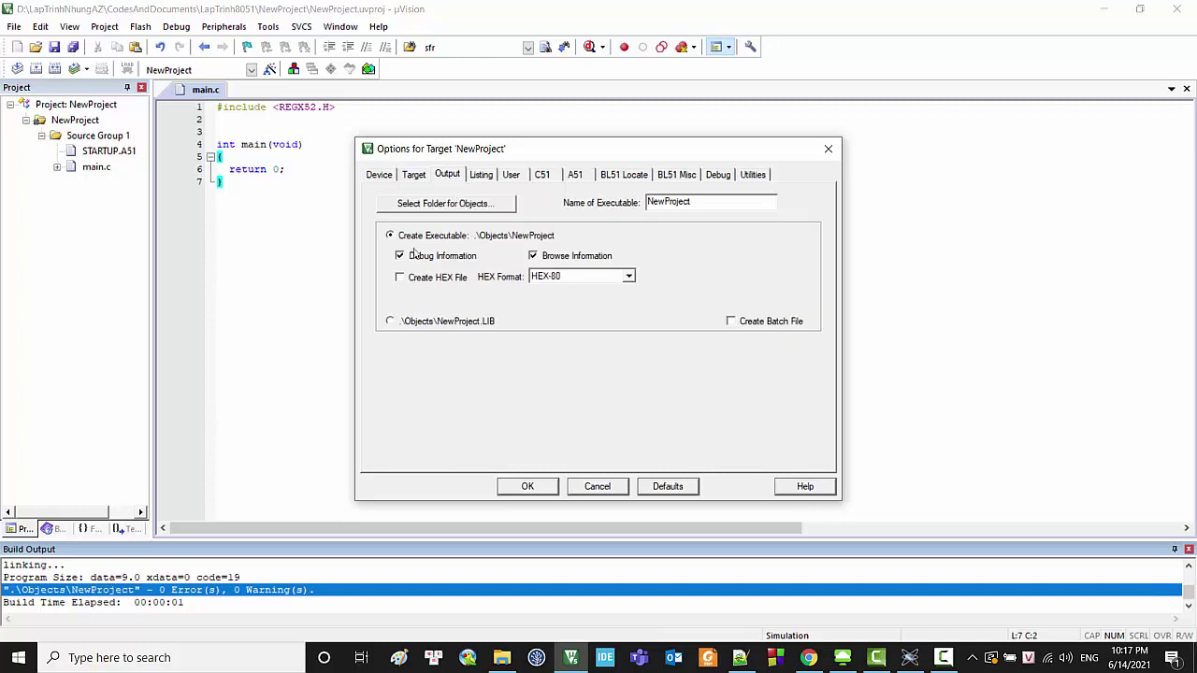
pyautogui.click(435, 279)
pyautogui.click(432, 280)
pyautogui.click(418, 285)
# Step: Switch to File Explorer, examine the files in the NewProject\Objects folder and return to the target options
pyautogui.click(505, 657)
pyautogui.press('super+Right')
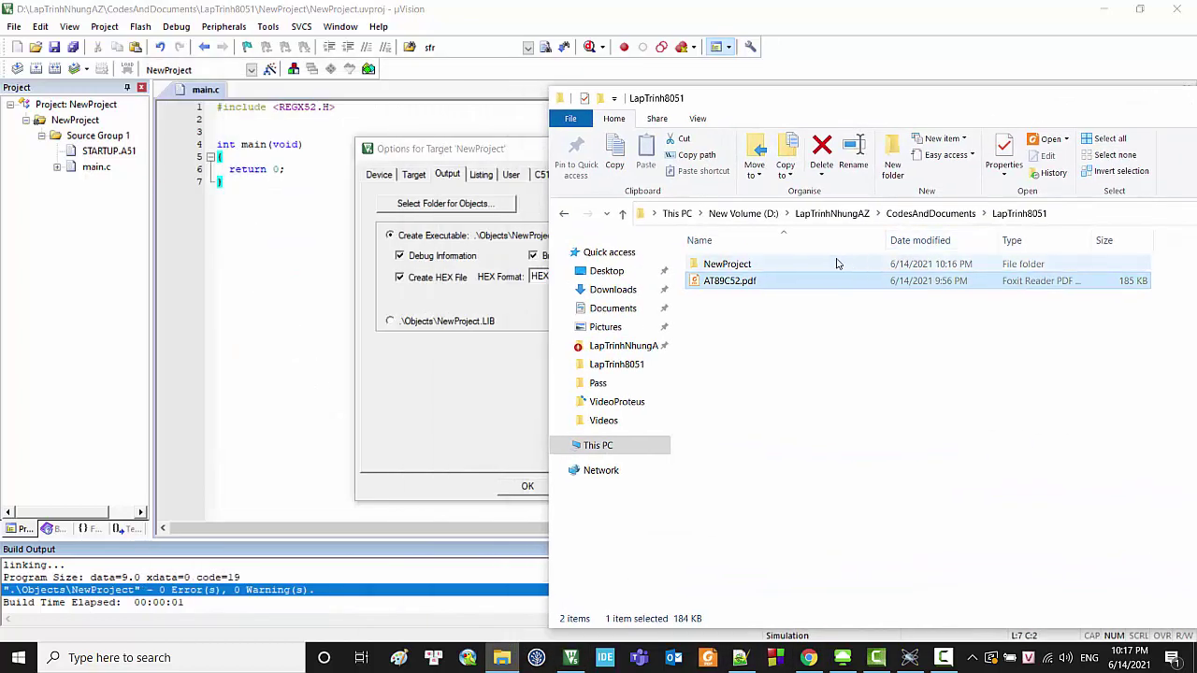
pyautogui.doubleClick(846, 265)
pyautogui.doubleClick(739, 282)
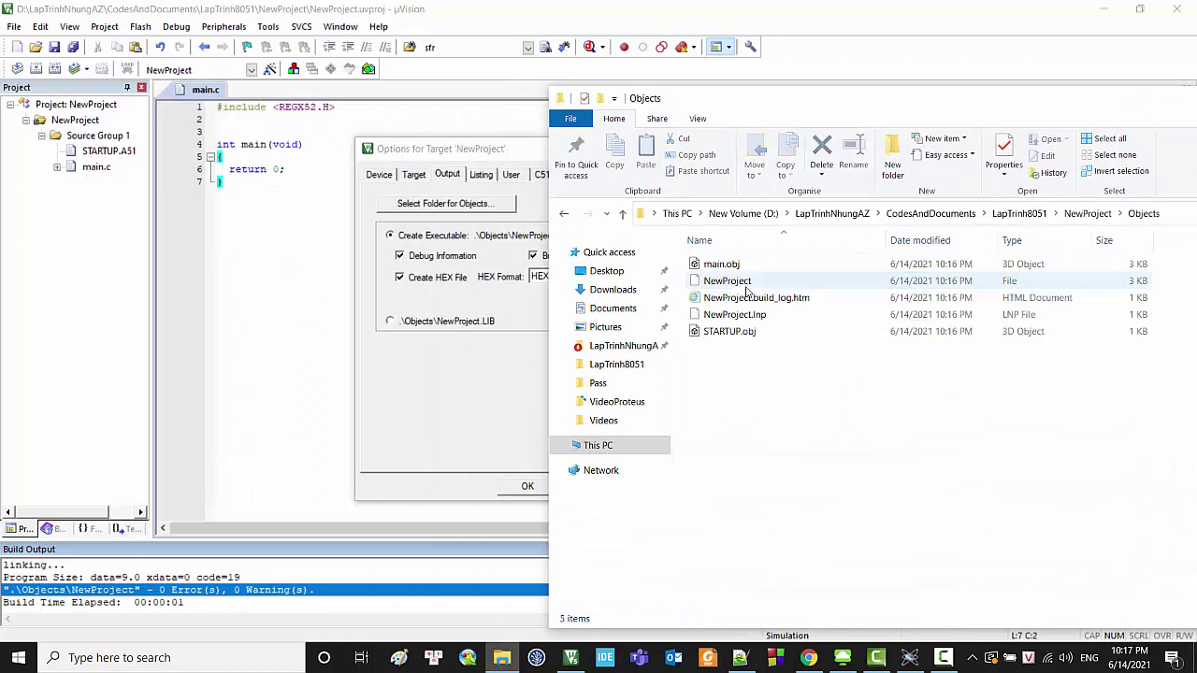
pyautogui.click(494, 152)
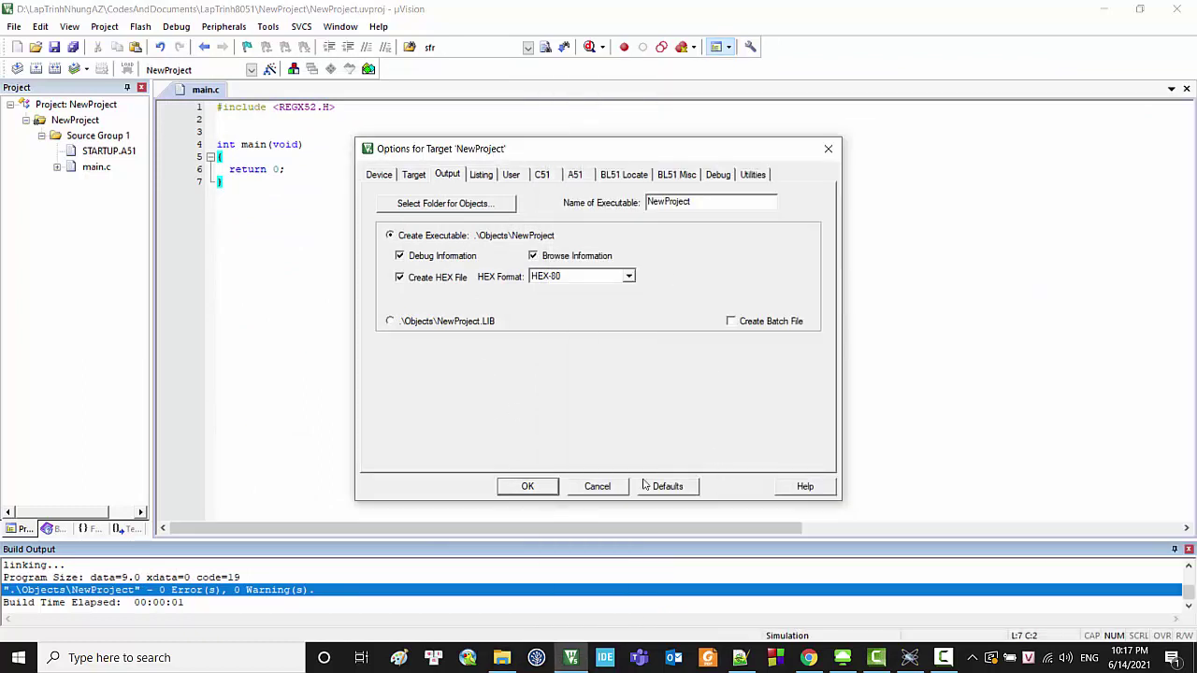
# Step: Confirm the target options, rebuild the project and check the Objects folder for the generated HEX file
pyautogui.click(530, 486)
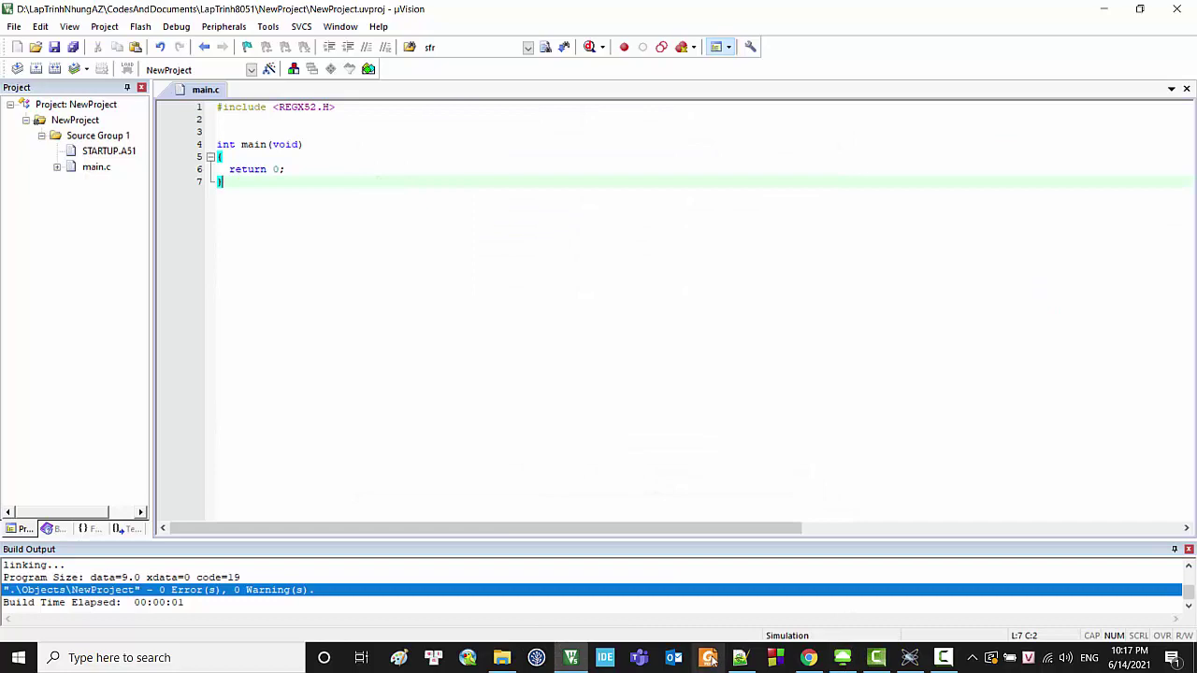
pyautogui.hotkey('alt', 'Tab')
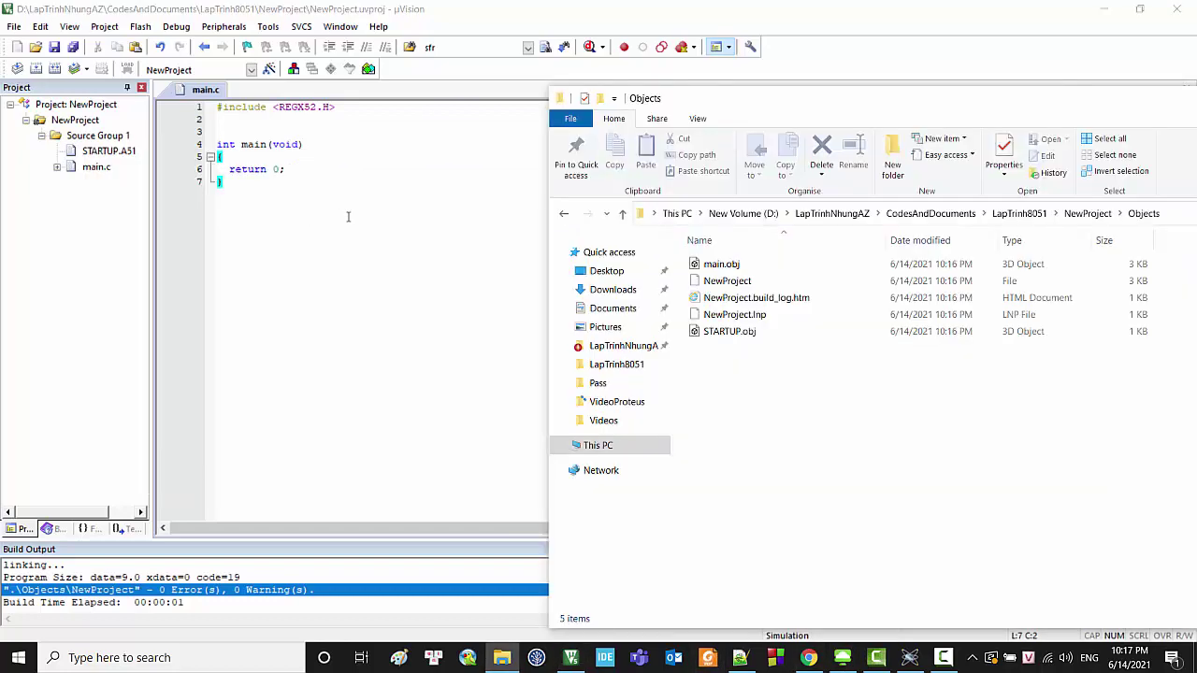
pyautogui.click(56, 73)
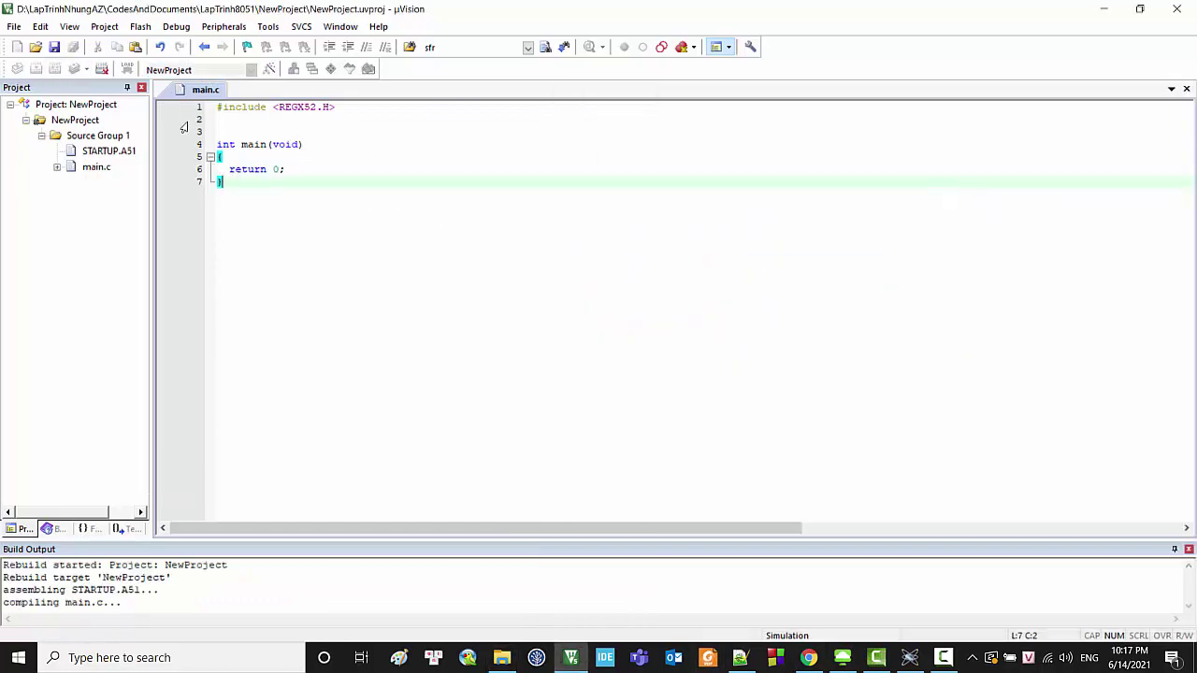
pyautogui.hotkey('alt', 'Tab')
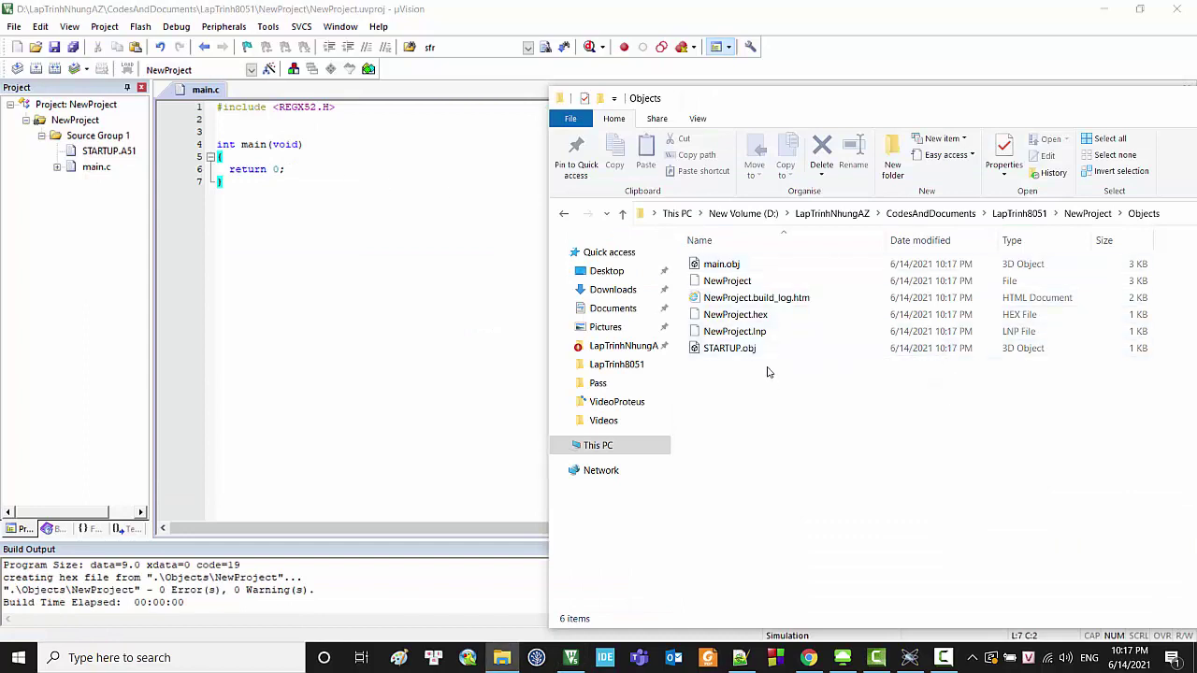
# Step: Examine the generated NewProject.hex file in the Objects folder and return to main.c in the µVision project
pyautogui.click(773, 318)
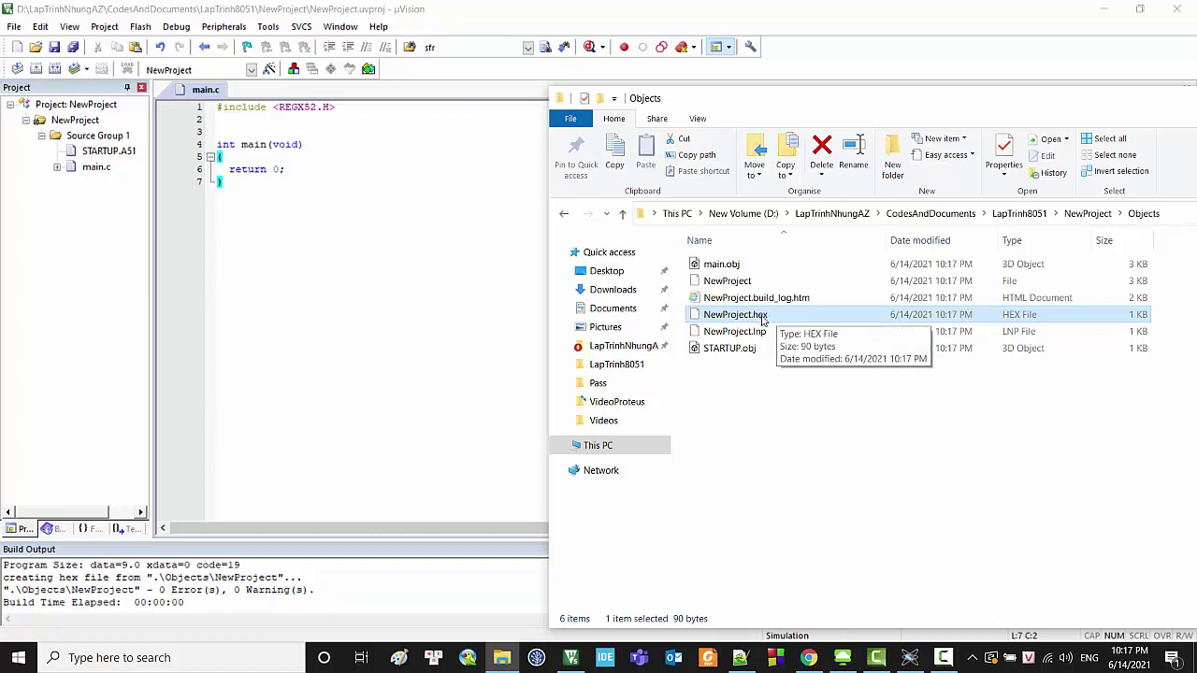
pyautogui.click(794, 459)
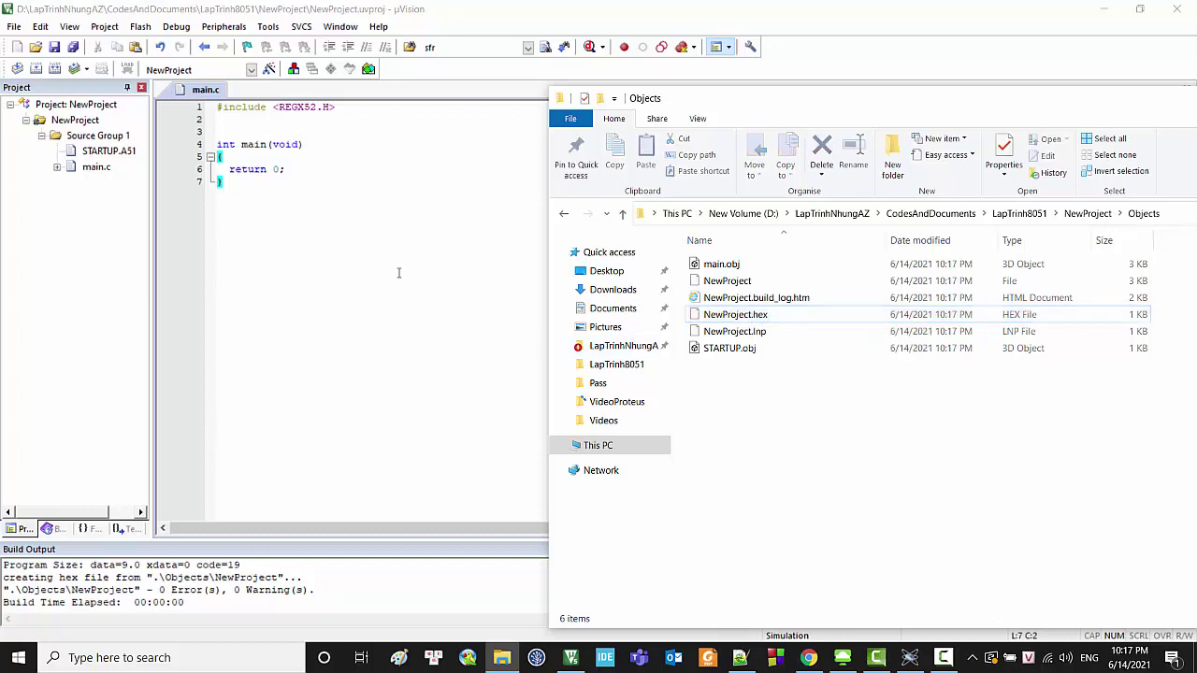
pyautogui.click(65, 166)
pyautogui.click(57, 166)
pyautogui.click(57, 166)
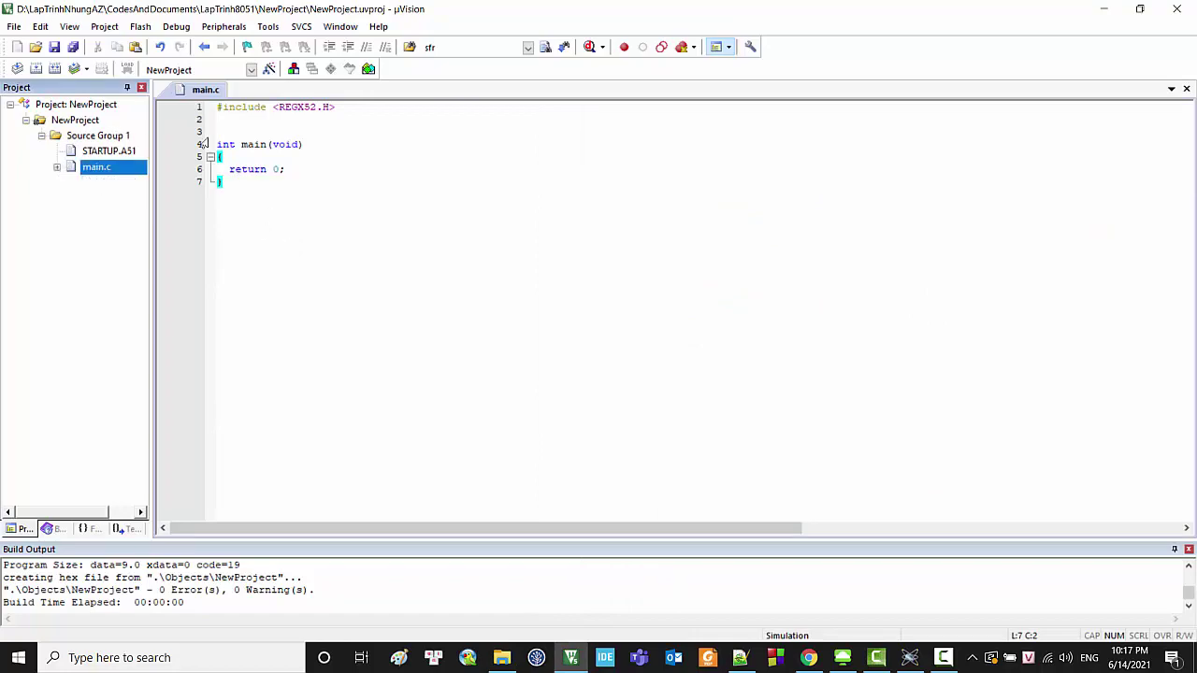
pyautogui.click(443, 142)
# Step: Minimise µVision to reveal the desktop and switch to Chrome with the Keil C51 download page
pyautogui.click(1104, 8)
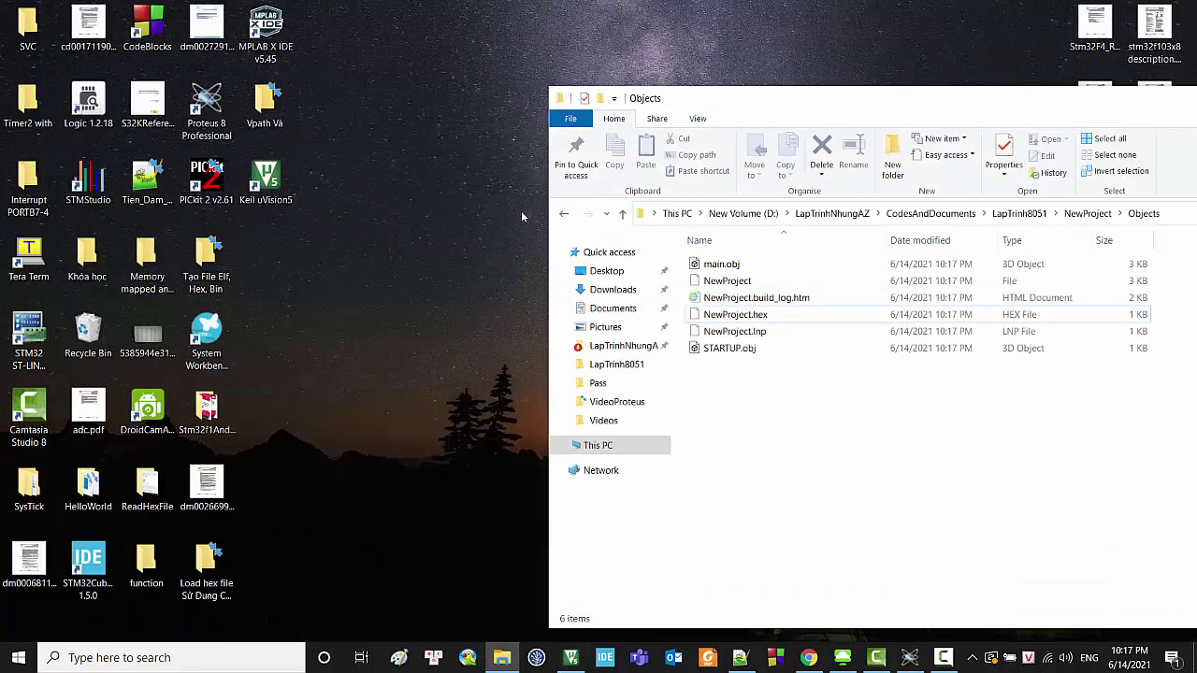
pyautogui.moveTo(796, 101); pyautogui.dragTo(406, 99)
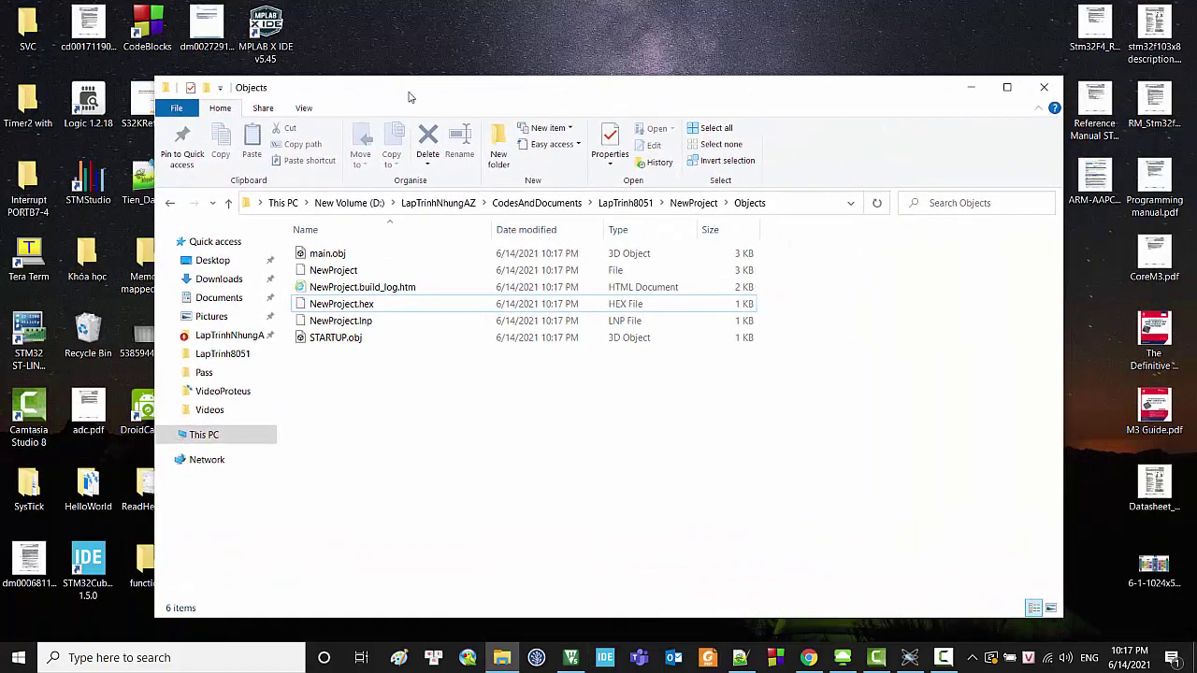
pyautogui.rightClick(550, 28)
pyautogui.click(586, 75)
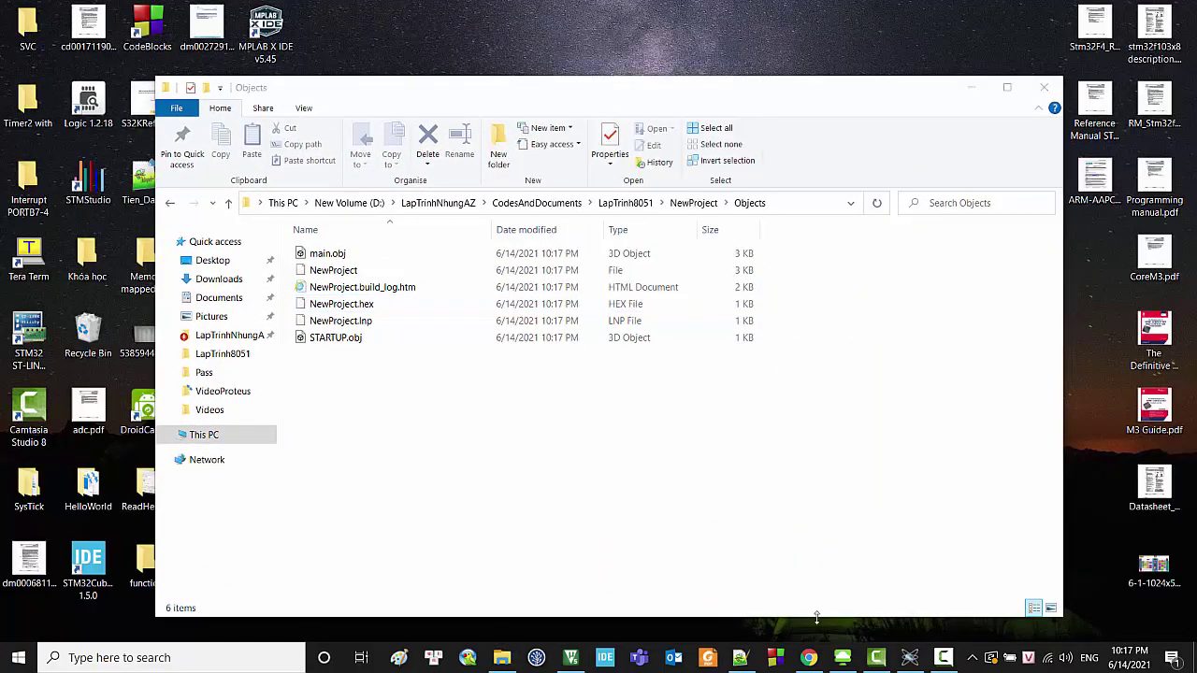
pyautogui.click(810, 658)
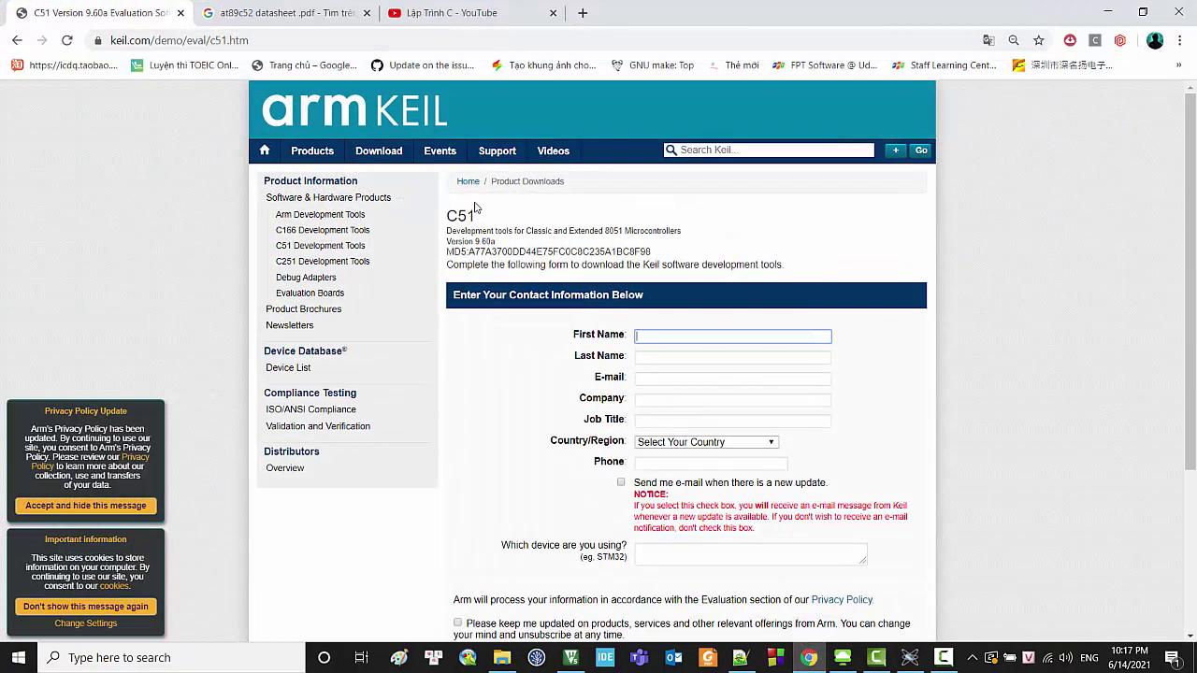